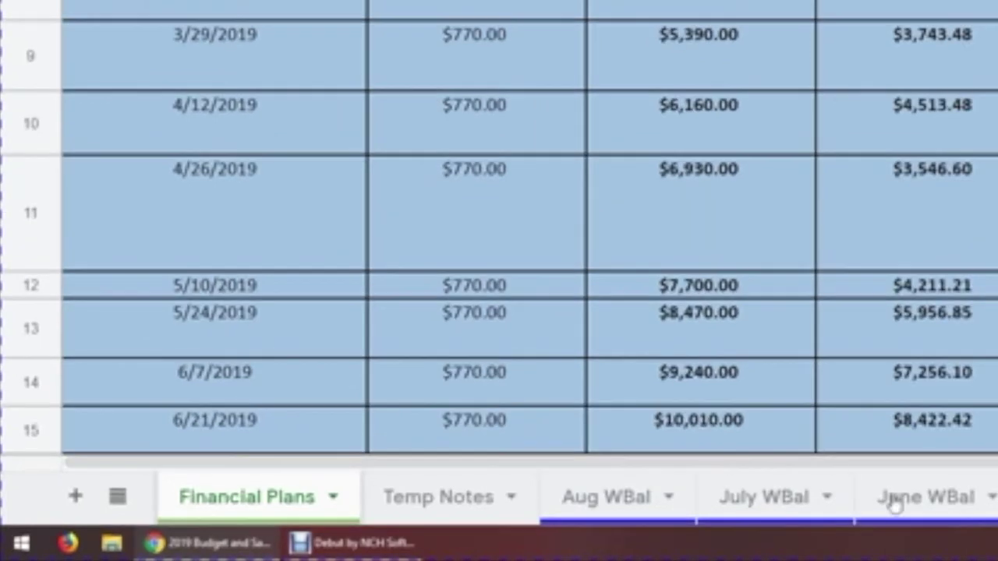
Open the Aug WBal sheet and examine each column from Bills through Under Budget/Over Budget.
click(614, 501)
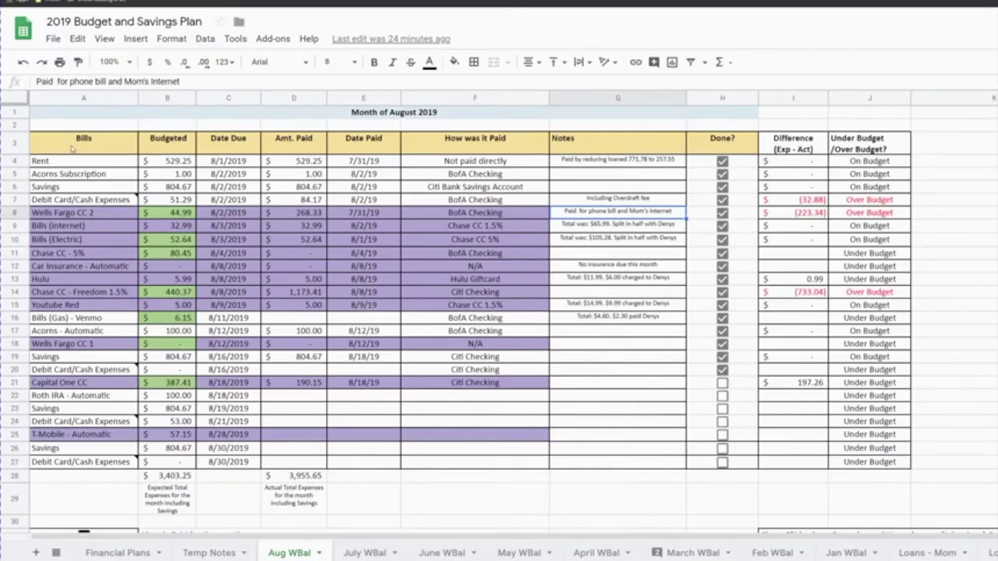
click(88, 98)
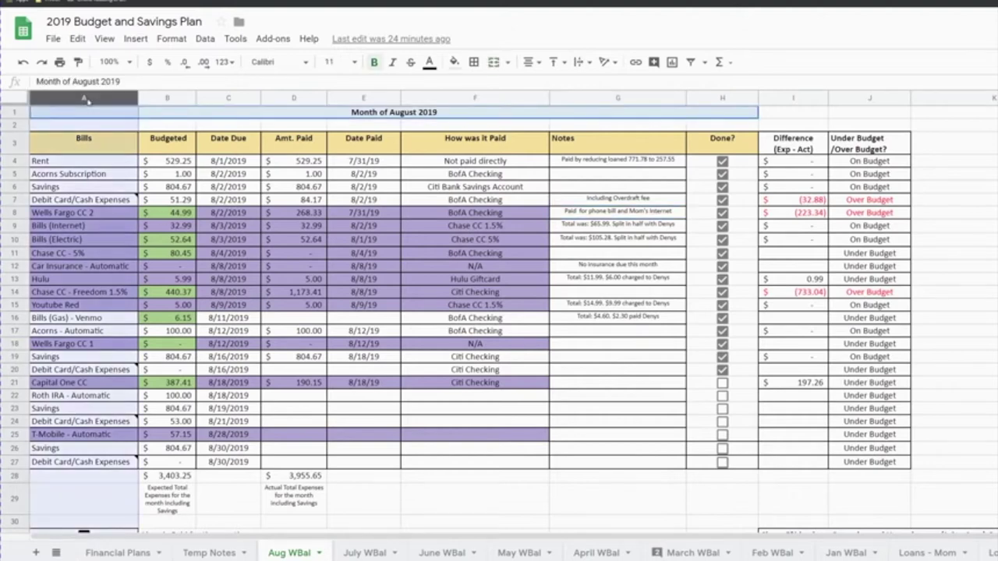
click(171, 100)
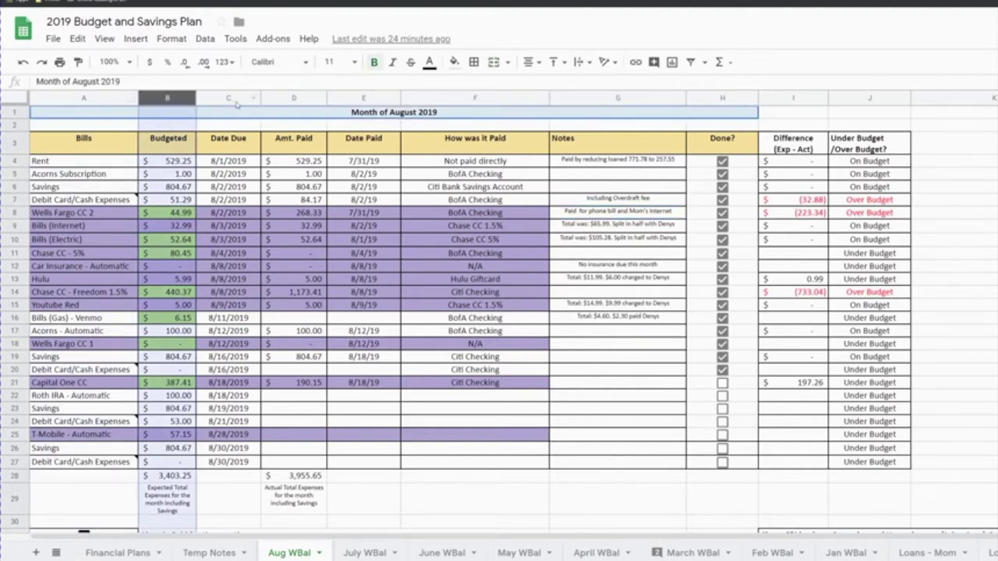
click(234, 103)
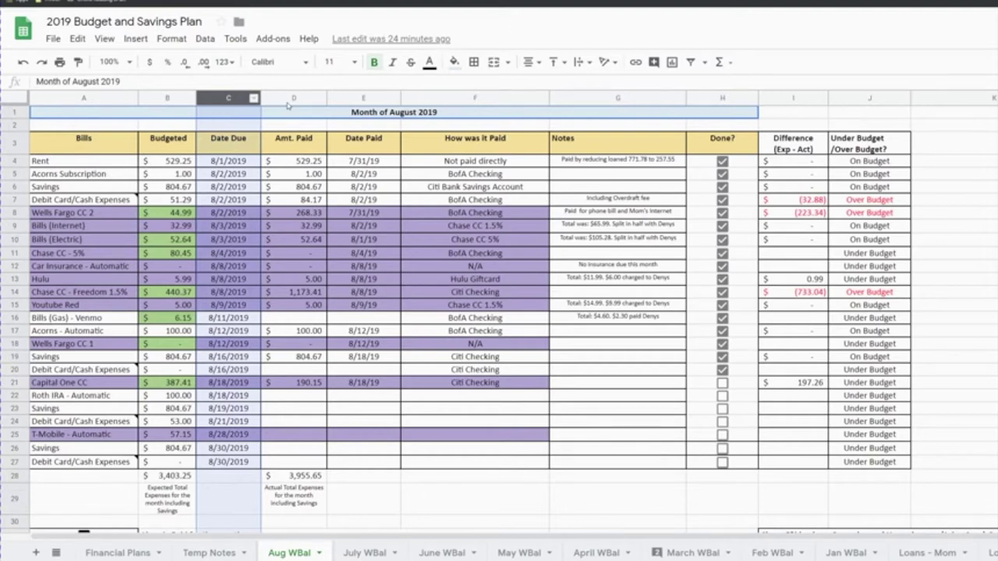
click(287, 99)
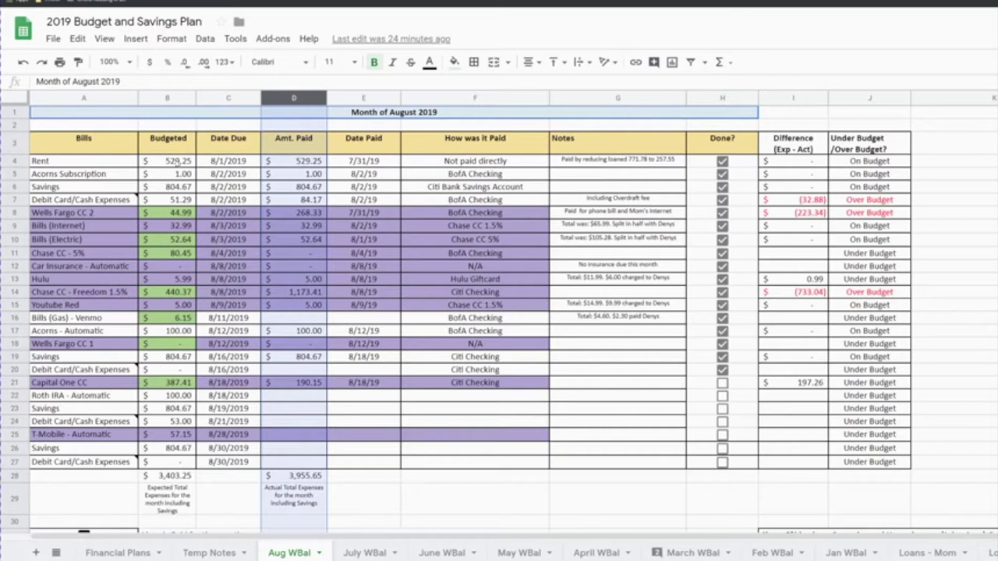
click(363, 99)
click(489, 98)
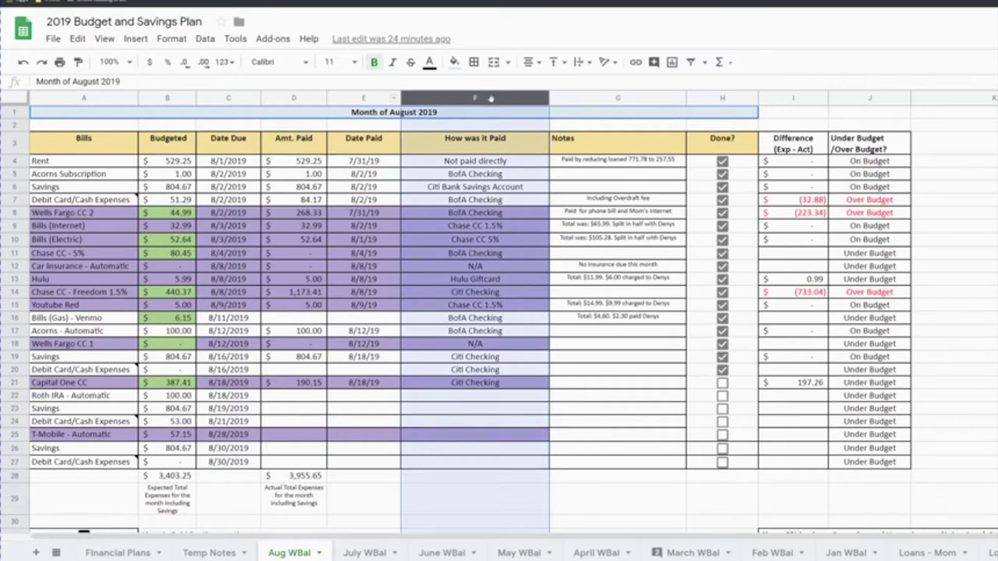
click(590, 100)
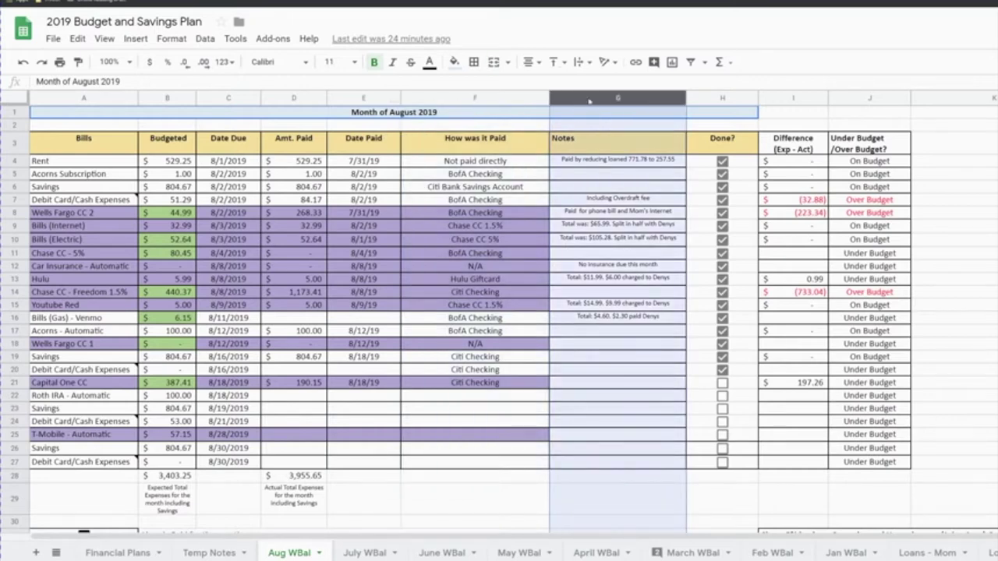
click(709, 98)
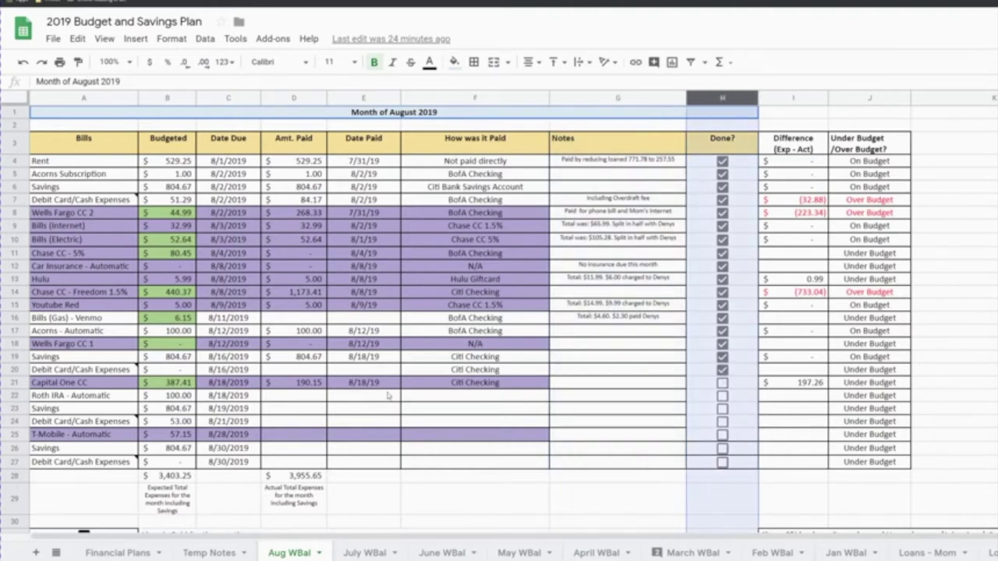
click(793, 98)
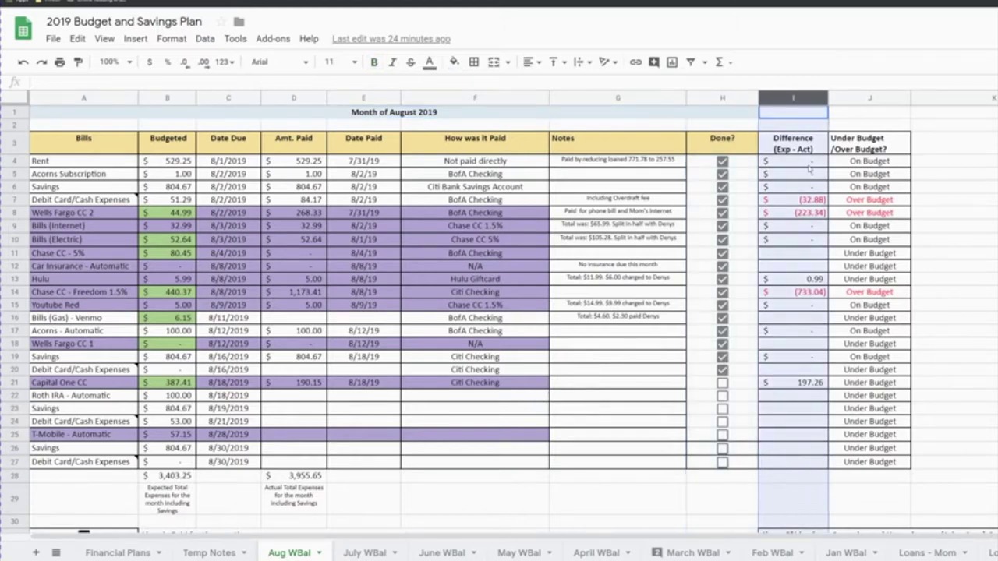
click(854, 99)
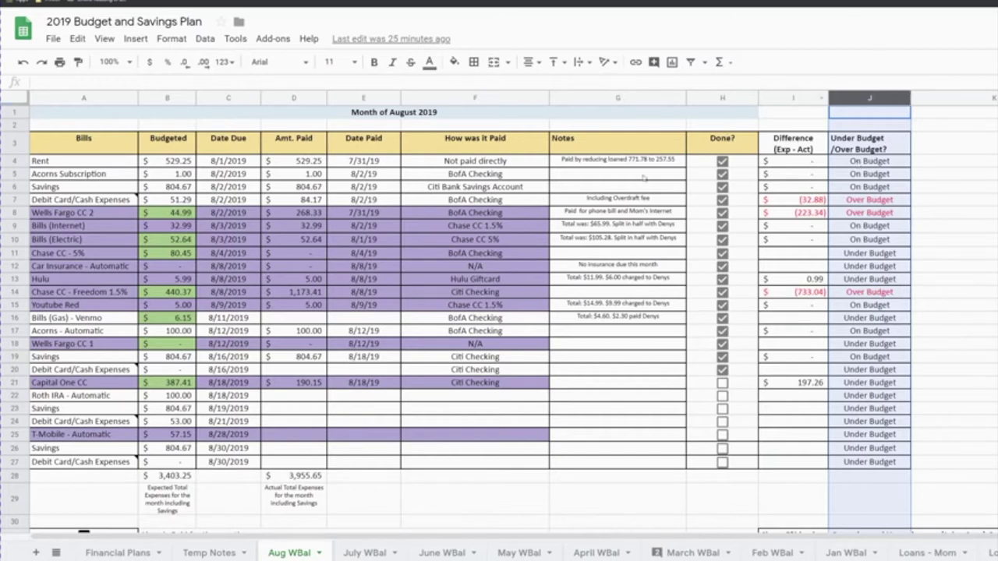
Examine the Rent row of the August bills table, from its bill name to its due date.
click(62, 162)
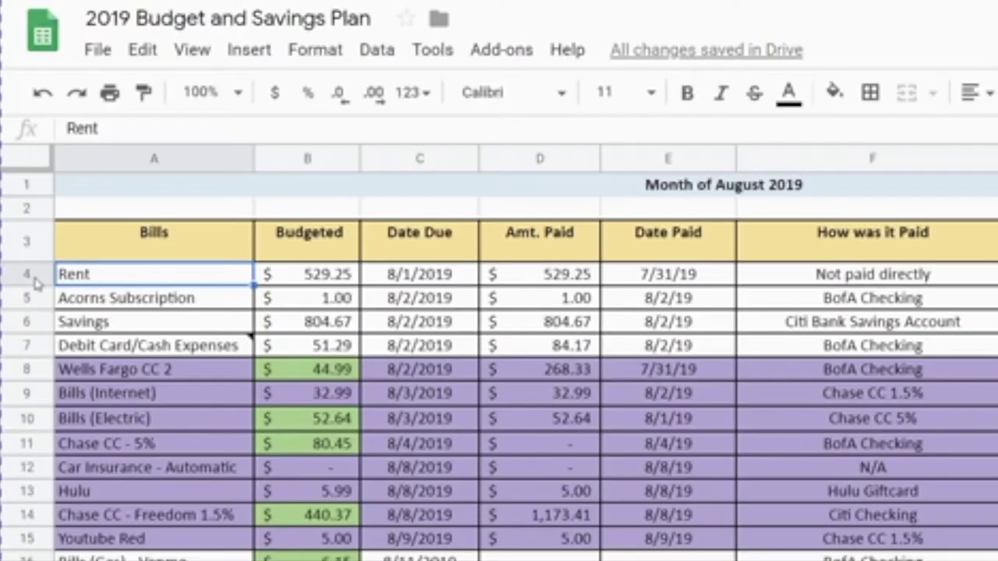
click(31, 277)
click(128, 295)
click(125, 281)
key(Right)
key(Right)
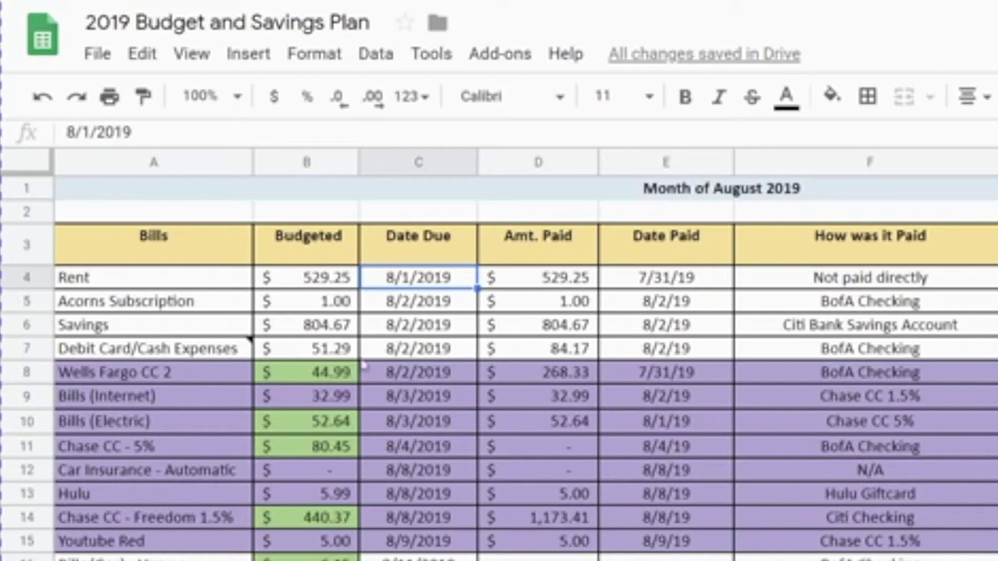
click(26, 277)
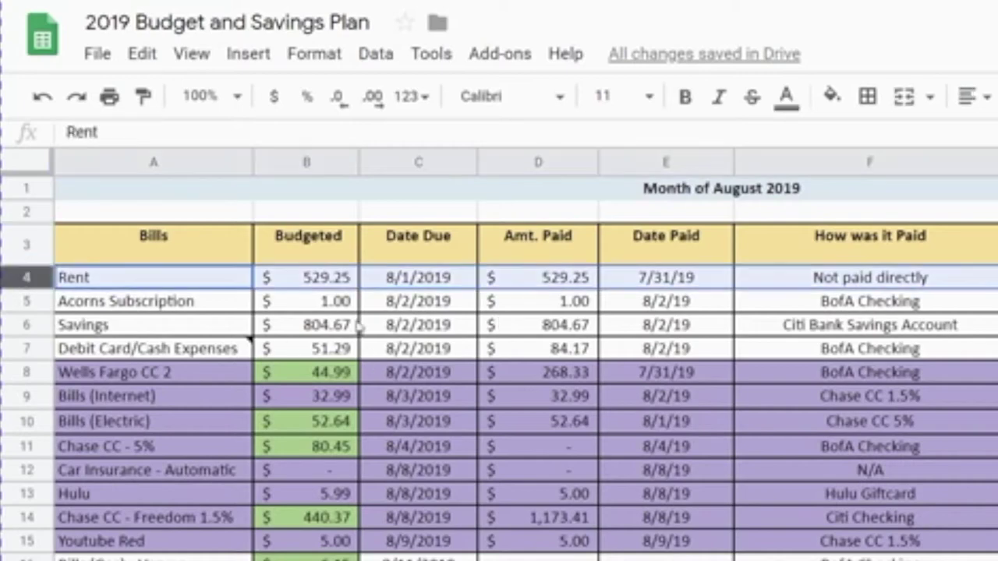
click(415, 315)
click(425, 286)
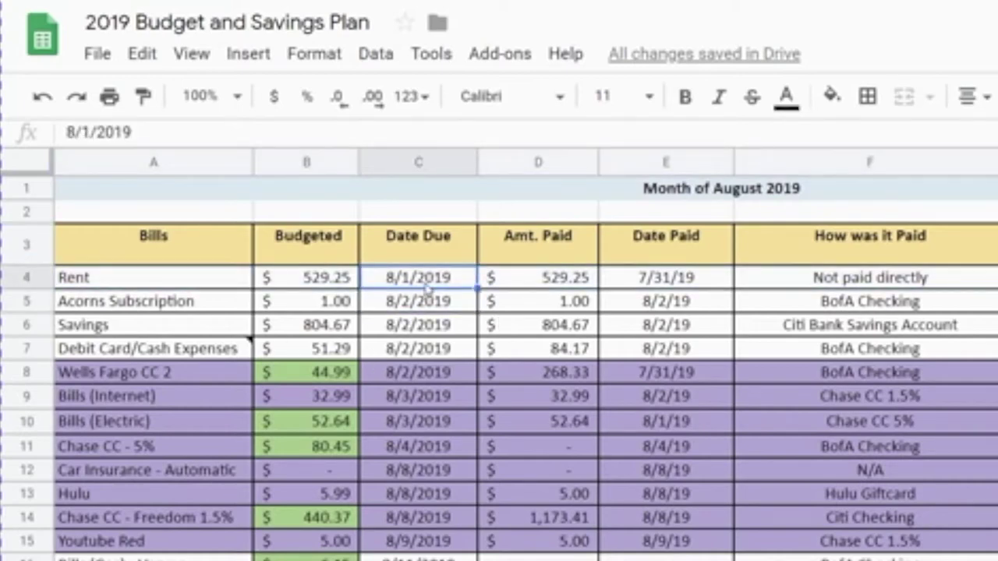
Examine the Rent bill's budgeted and paid amounts, payment date, payment method, note, difference and budget status.
click(314, 284)
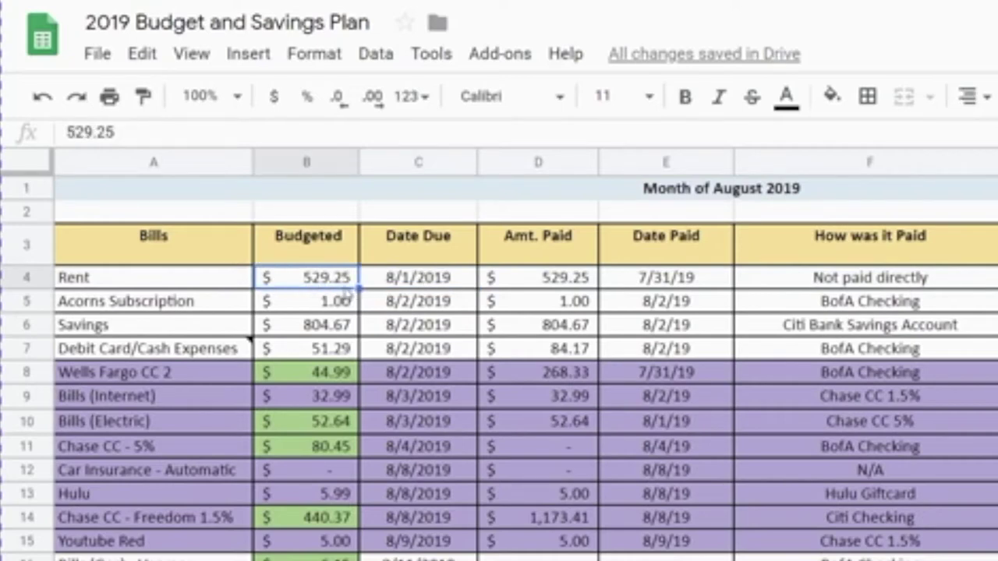
click(538, 287)
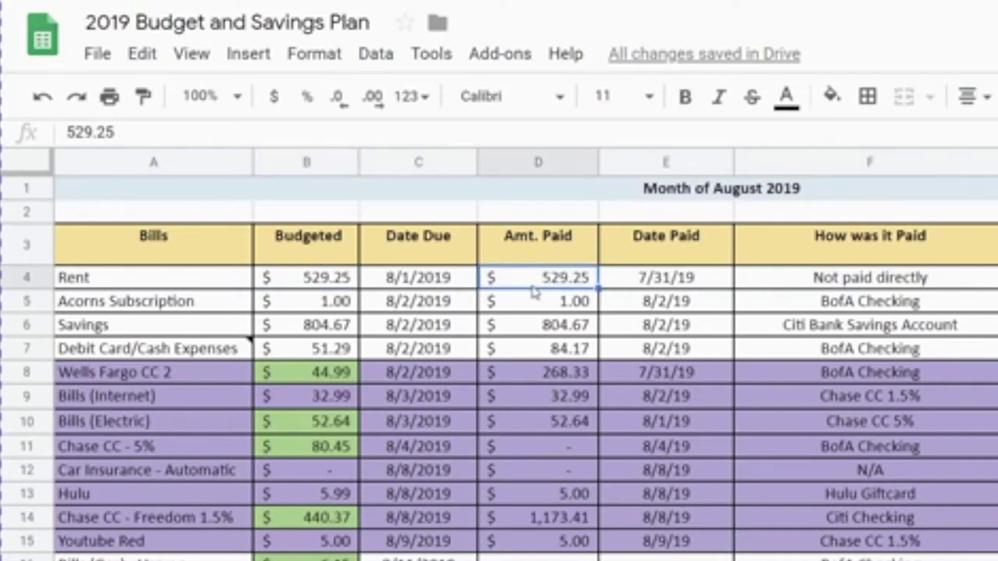
click(677, 285)
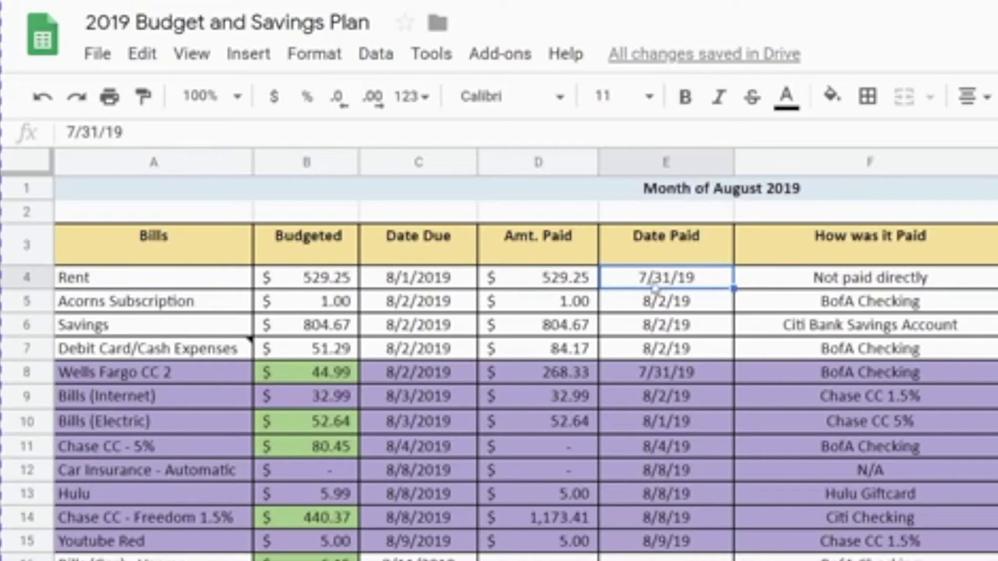
click(873, 283)
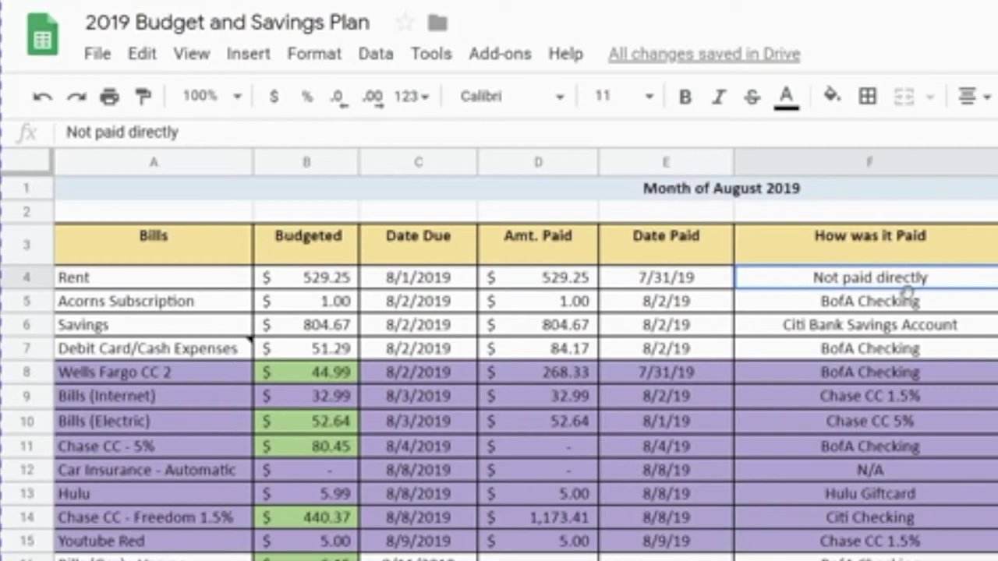
click(39, 279)
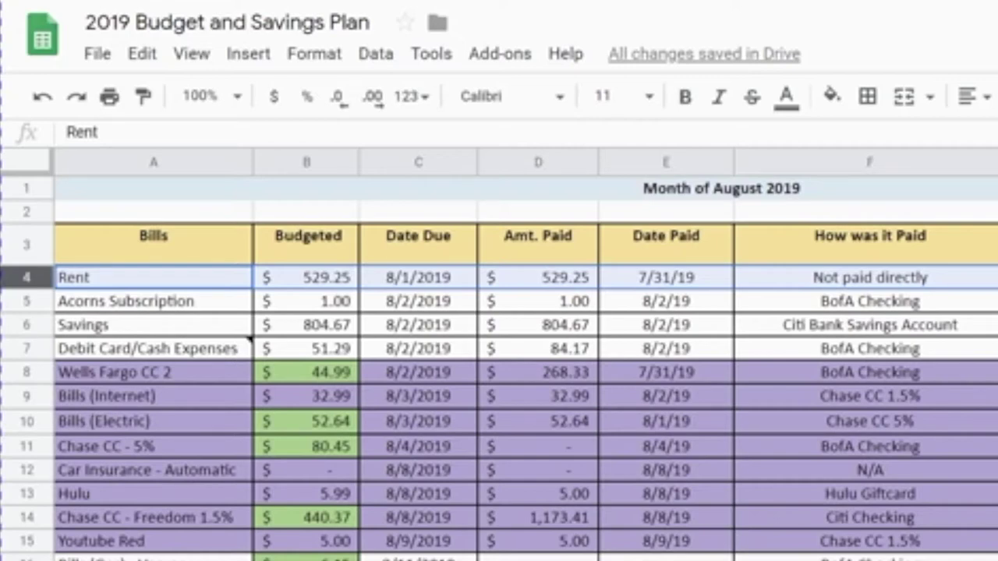
click(933, 284)
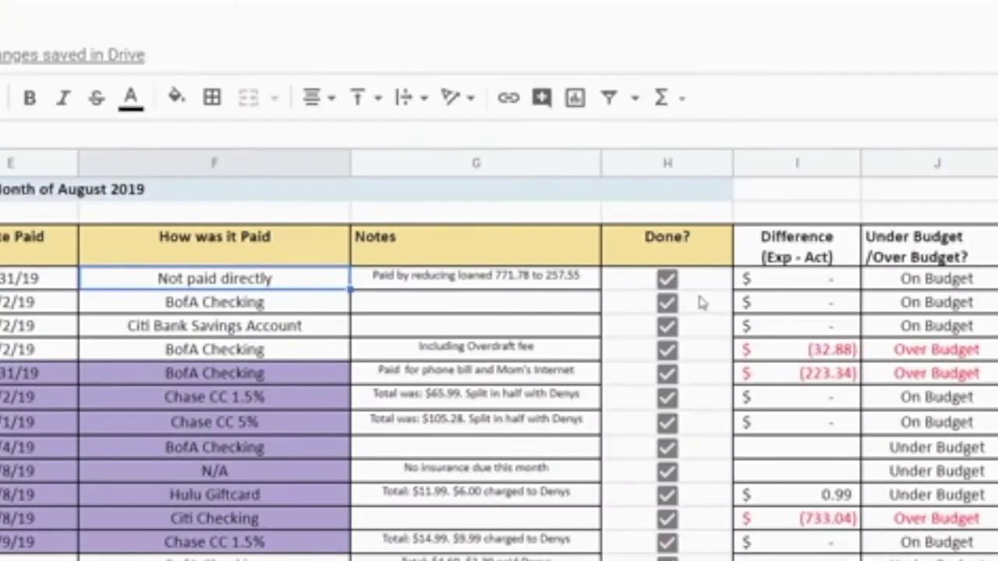
click(490, 277)
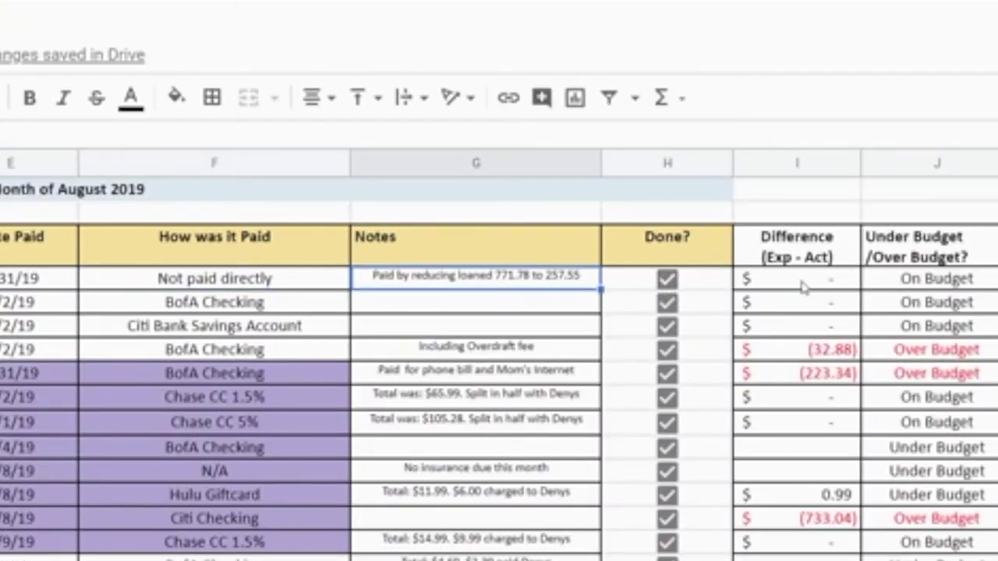
click(776, 285)
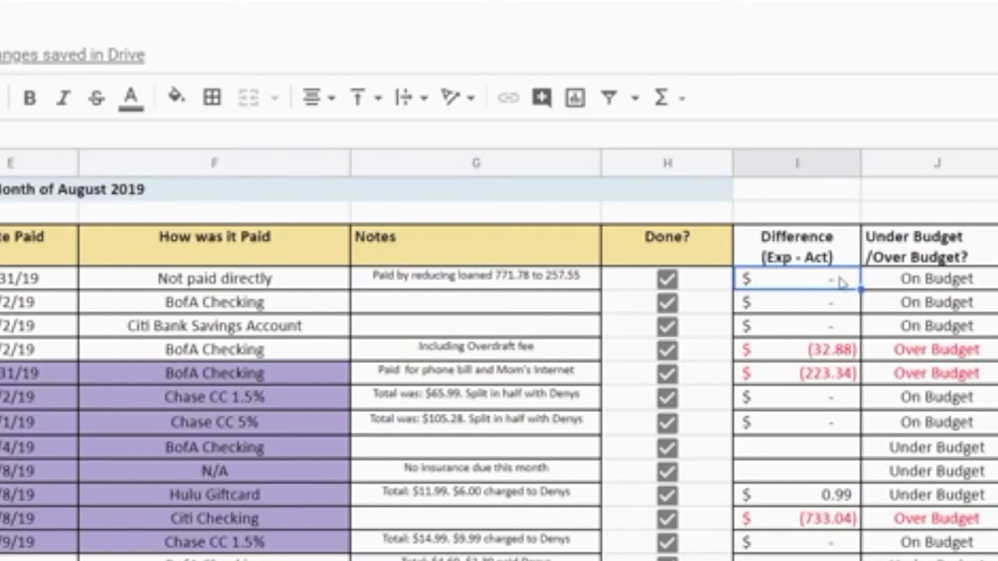
click(957, 290)
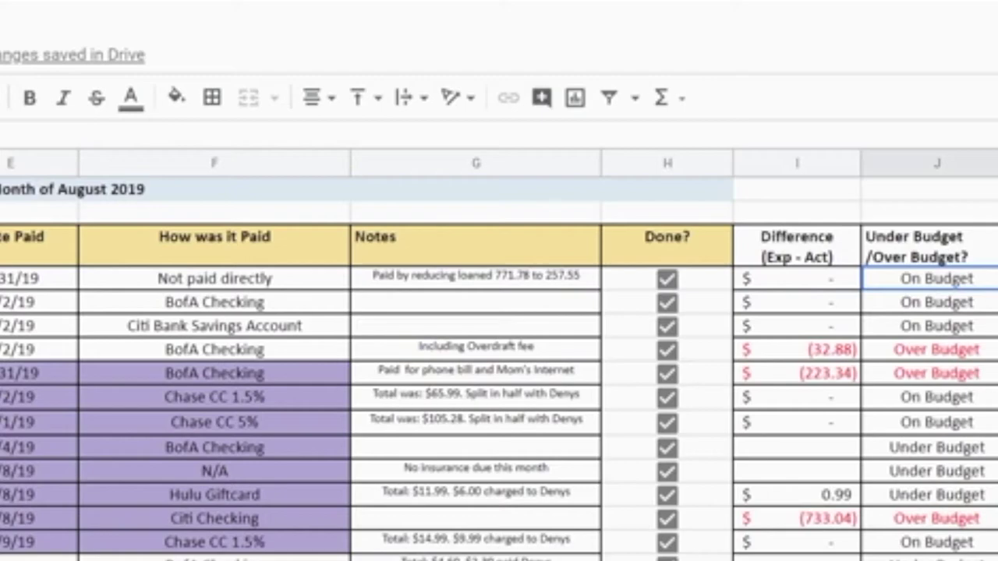
Look over the rest of the August bills, including the Chase CC - Freedom 1.5% and Hulu rows.
click(16, 302)
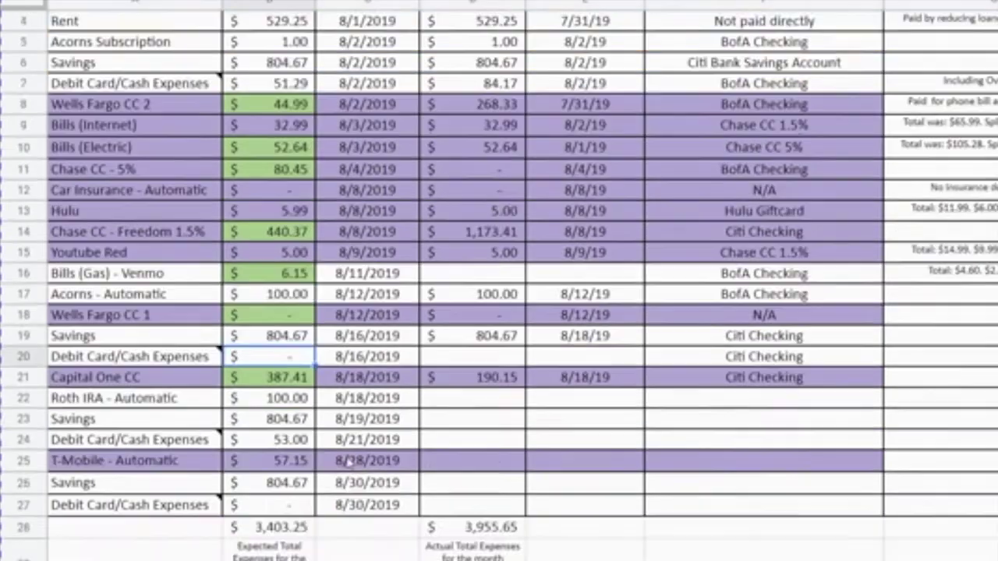
click(273, 435)
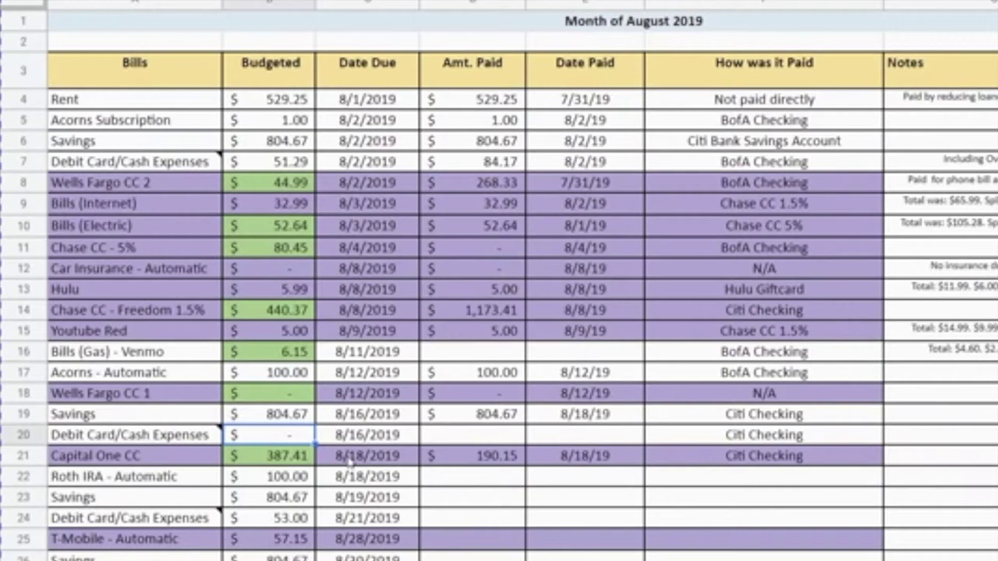
click(23, 310)
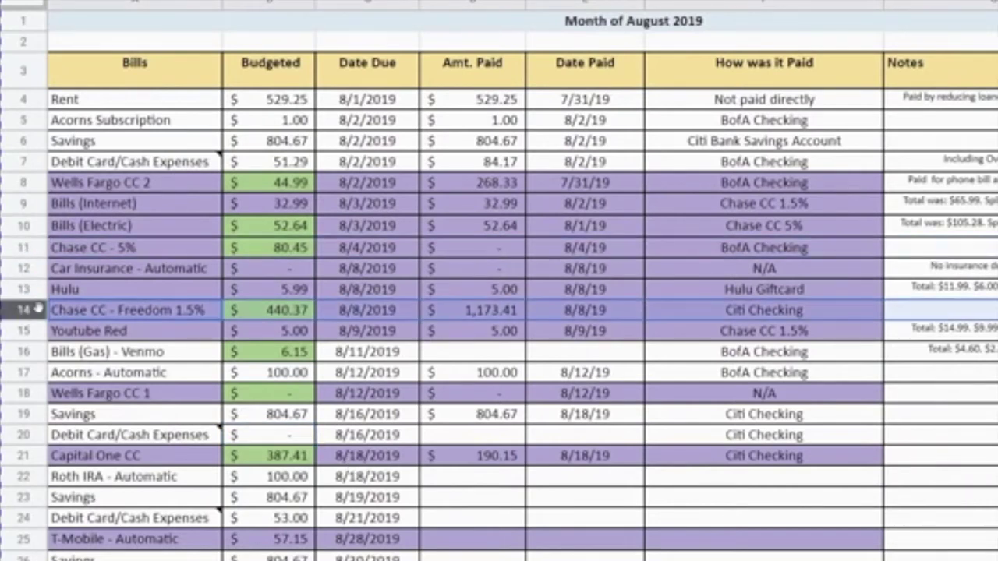
click(39, 288)
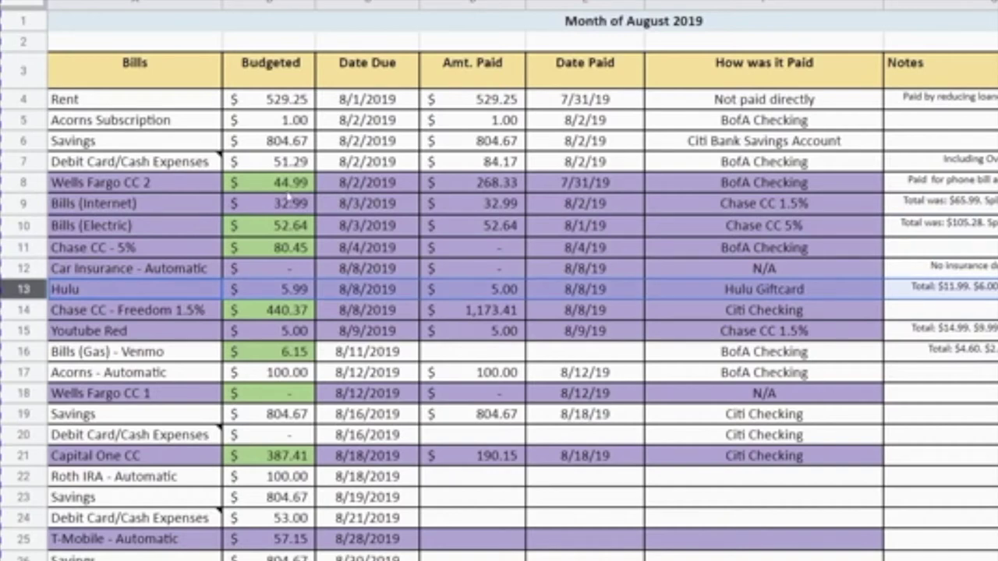
Examine the Bills (Internet) row's due date and amount paid alongside the Wells Fargo CC 2 row.
click(286, 201)
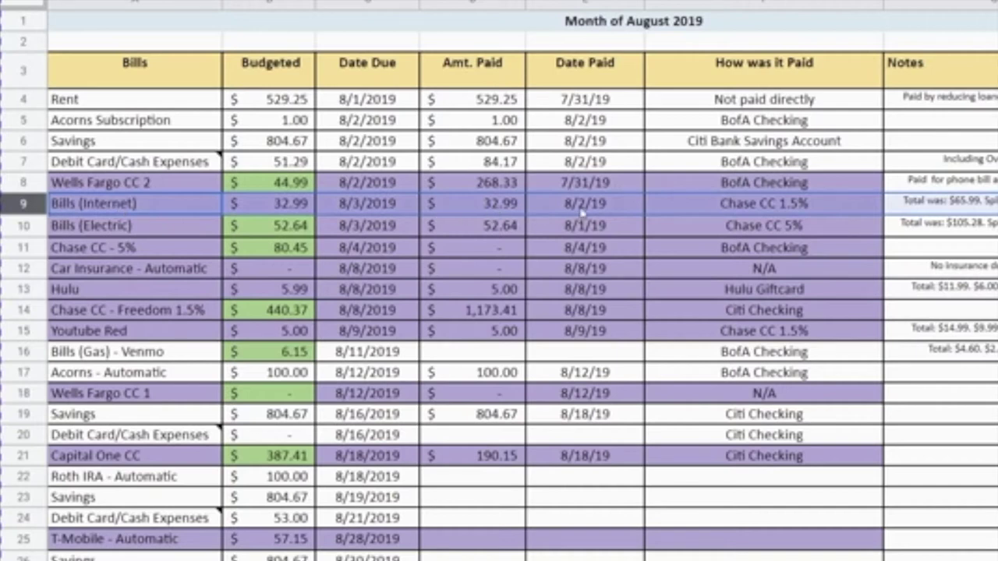
click(384, 203)
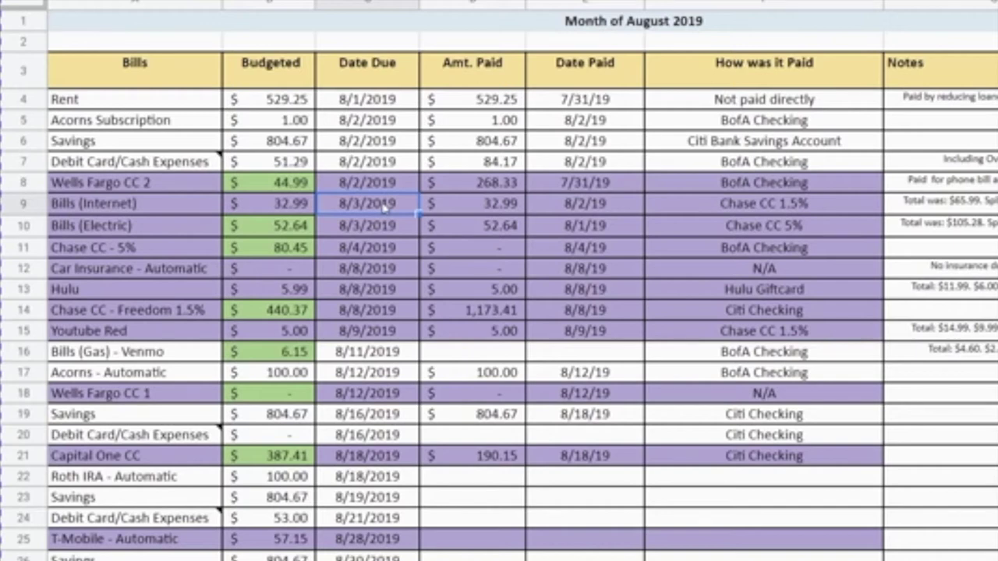
click(26, 182)
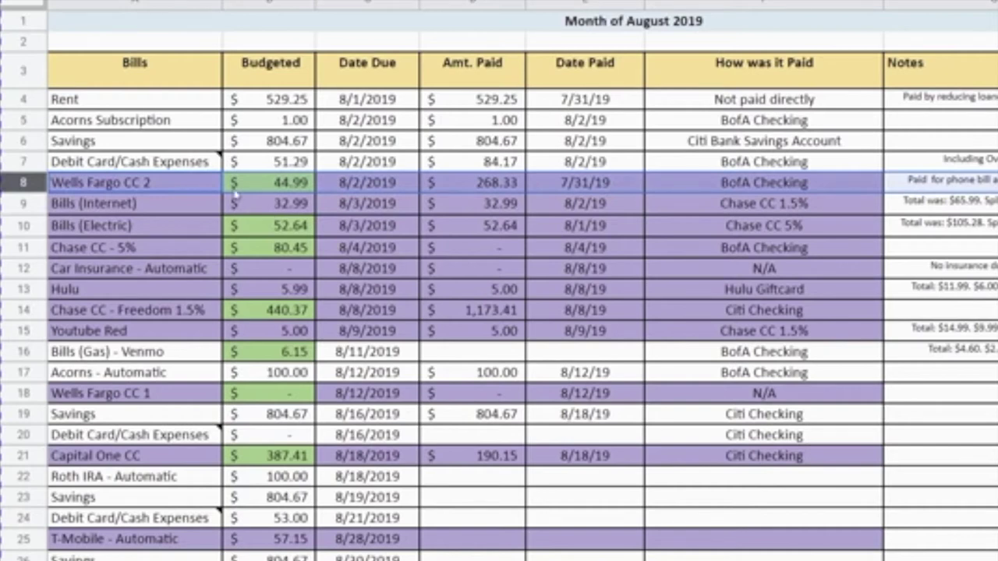
click(22, 206)
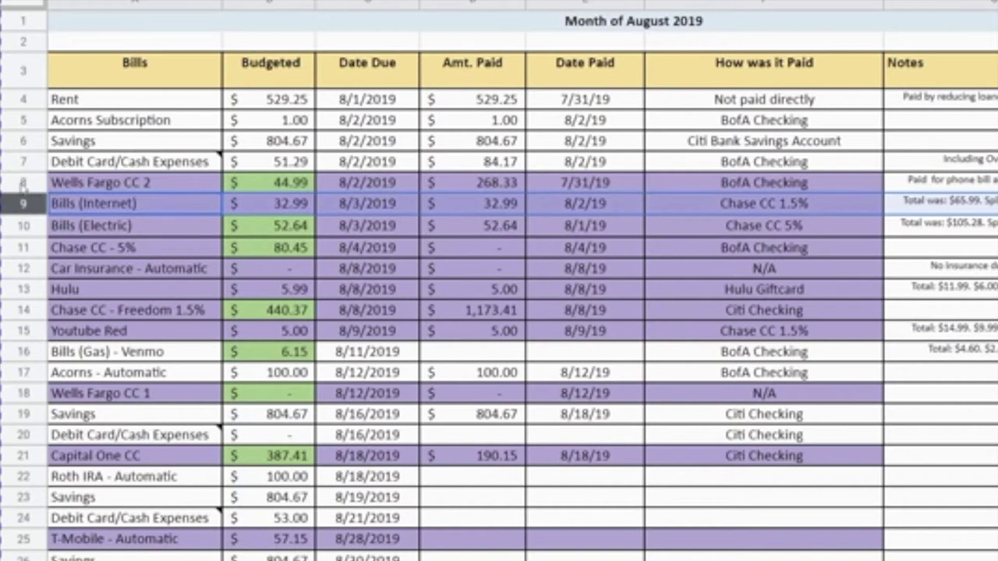
click(514, 205)
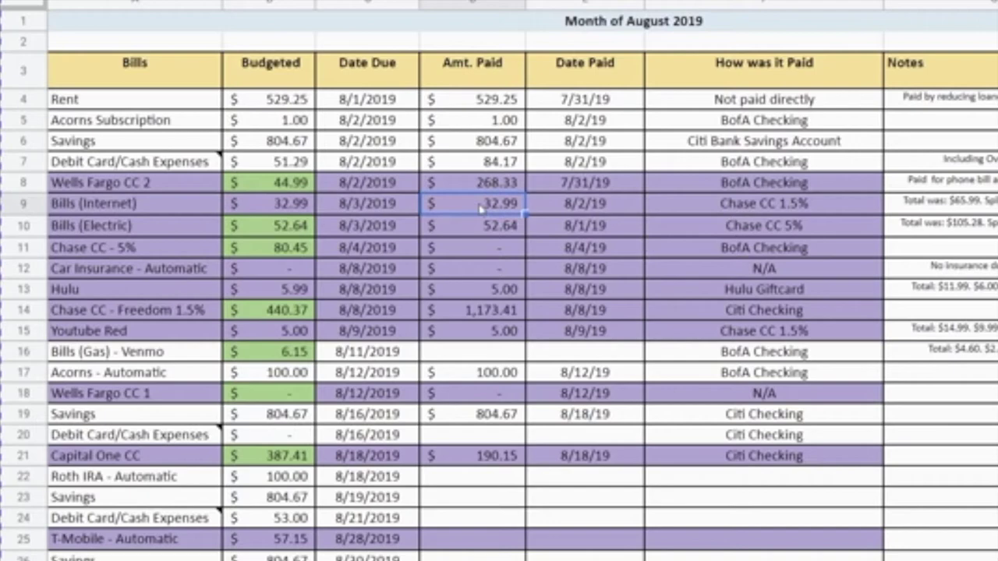
Check the lower part of the Amt. Paid column and examine the Hulu and Youtube Red rows.
scroll(471, 312, down, 2)
click(478, 516)
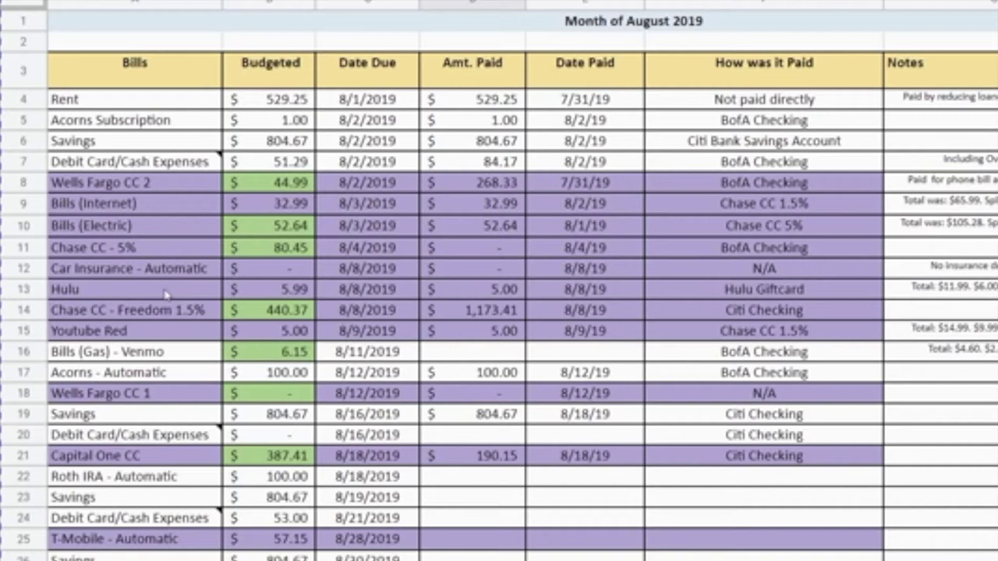
click(22, 289)
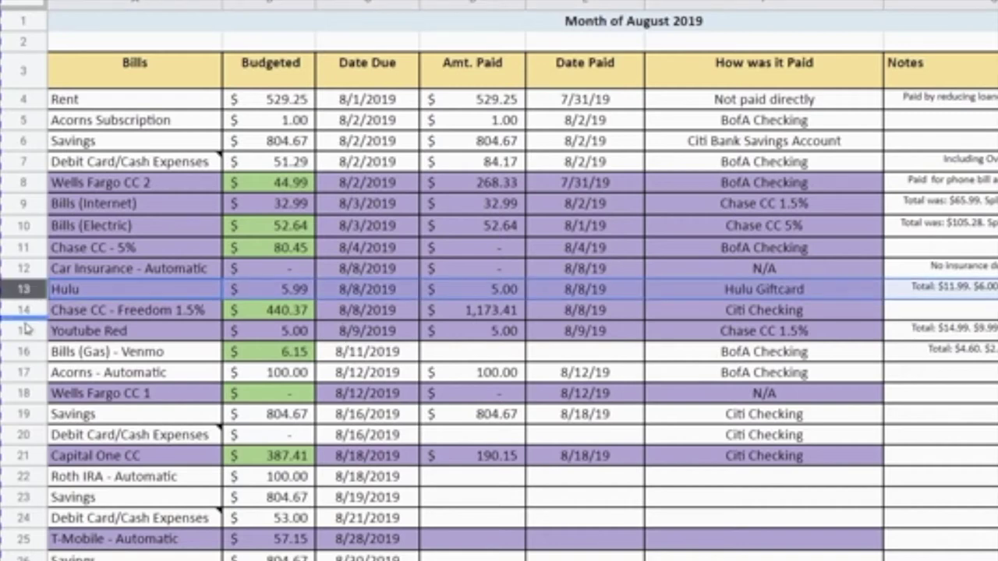
click(23, 328)
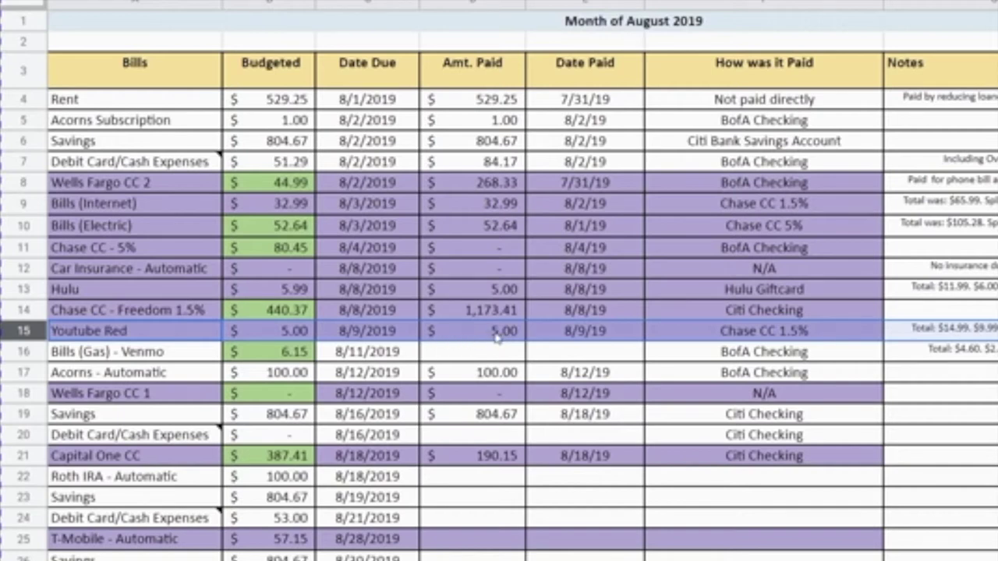
Examine the Youtube Red row's payment method and amount paid alongside the Chase CC - Freedom 1.5% amounts.
click(772, 334)
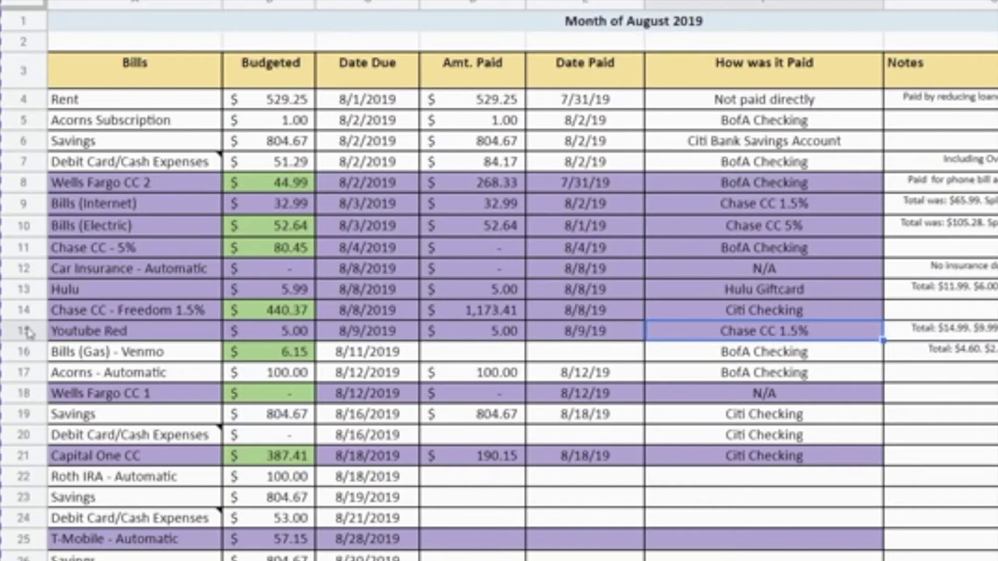
click(499, 335)
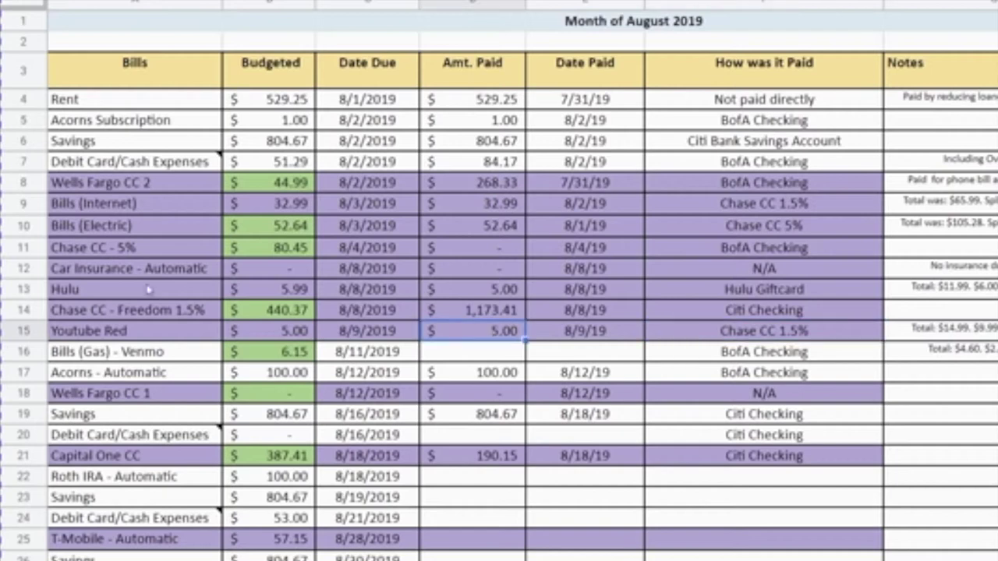
click(479, 312)
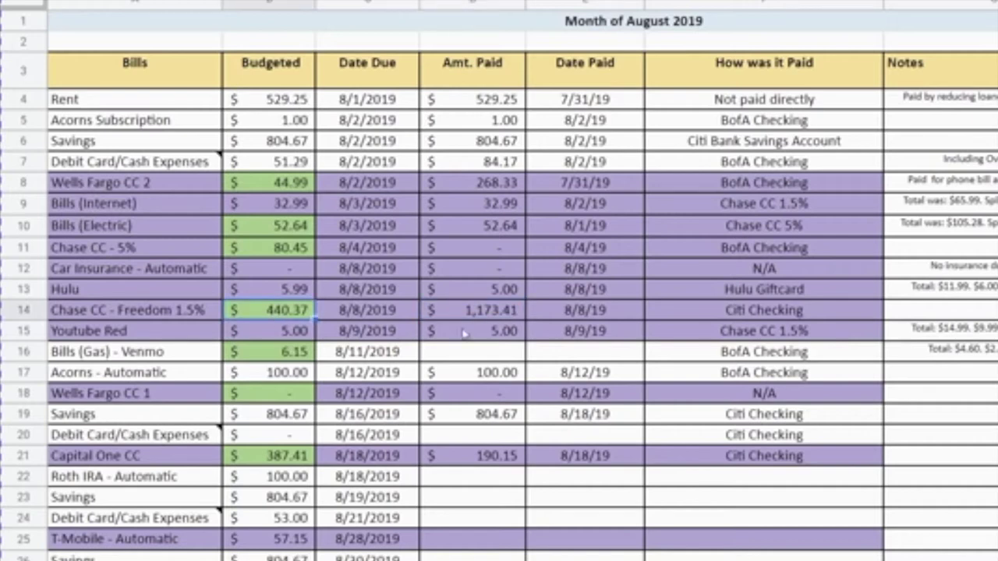
click(500, 336)
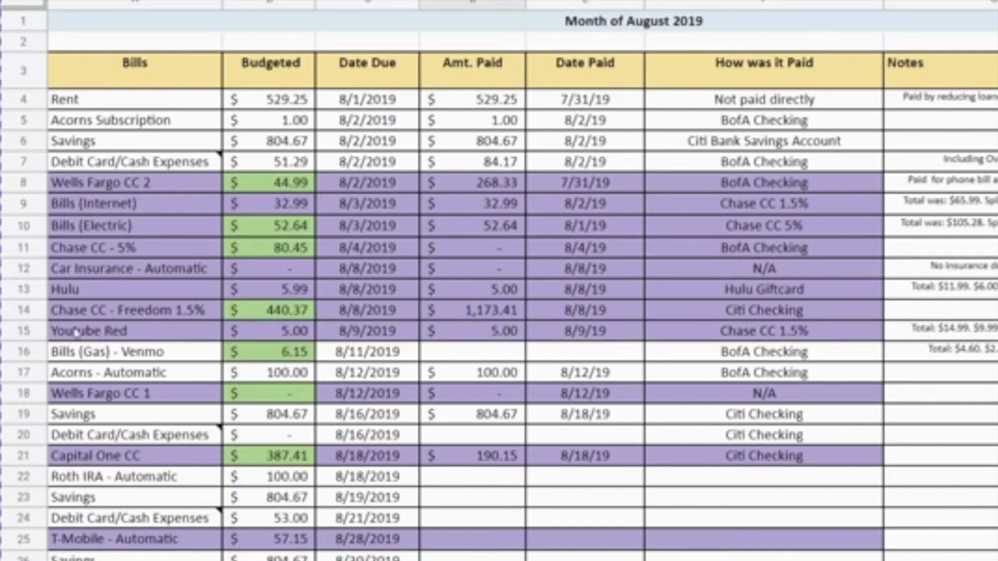
click(35, 330)
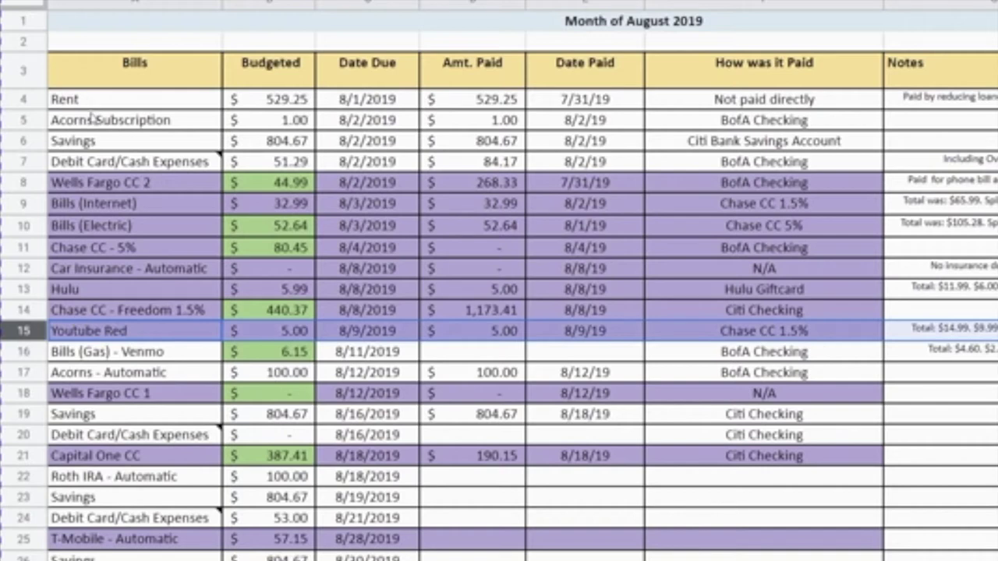
Look over the unshaded Rent, Acorns Subscription and Savings rows in the August bills.
click(27, 101)
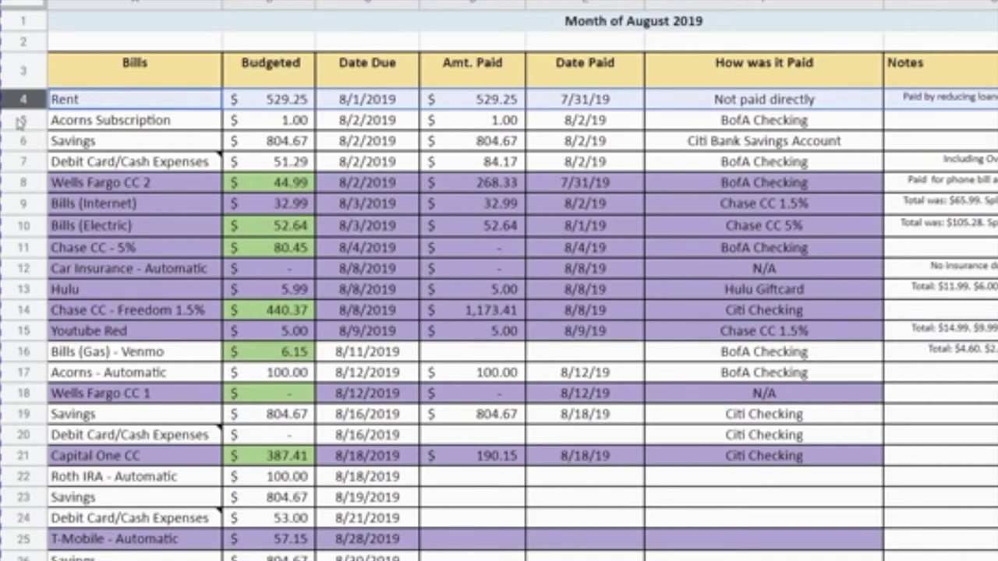
click(8, 119)
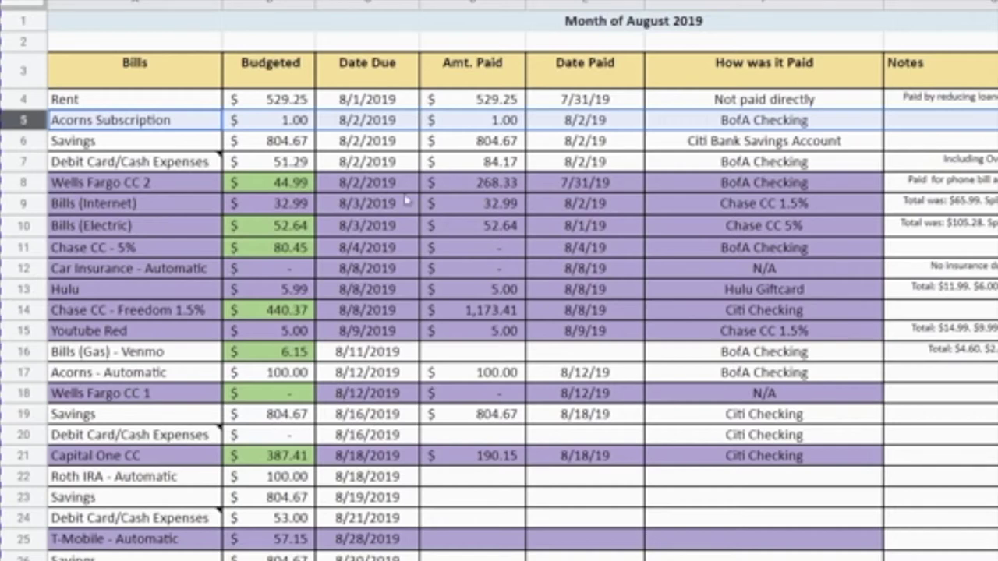
click(160, 416)
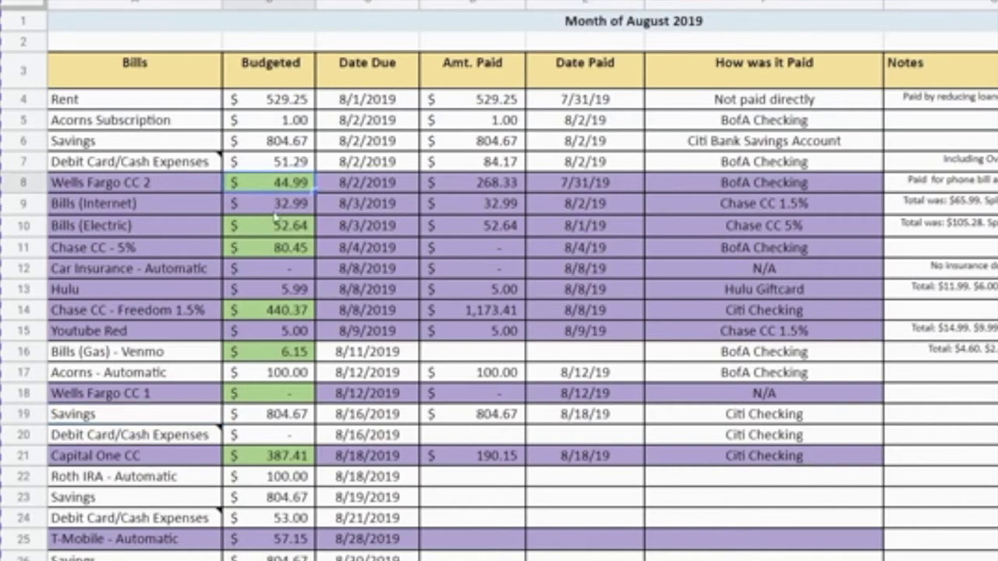
Examine the green Budgeted amounts for Bills (Electric), Chase CC - 5% and Bills (Gas) - Venmo.
click(272, 229)
click(270, 255)
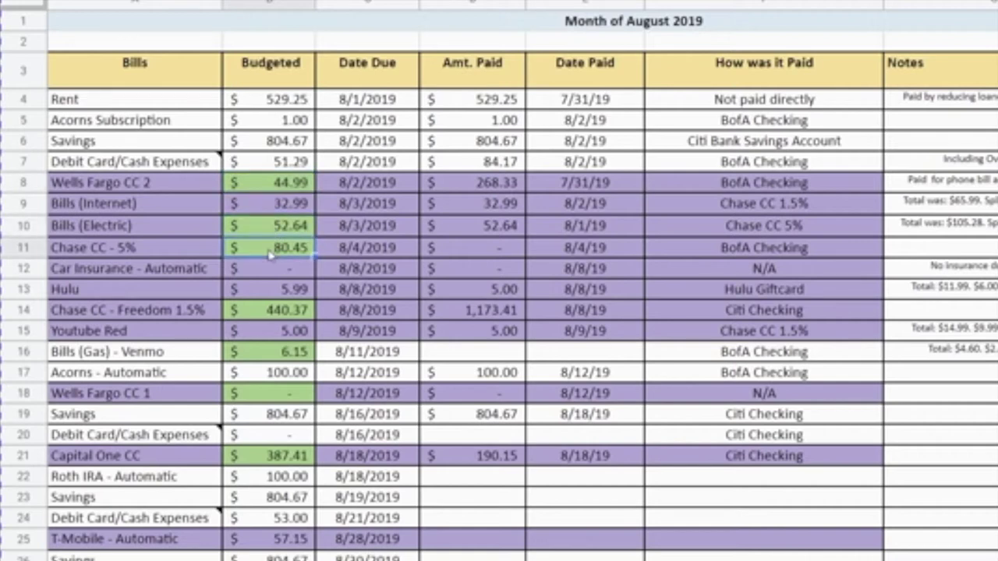
click(283, 355)
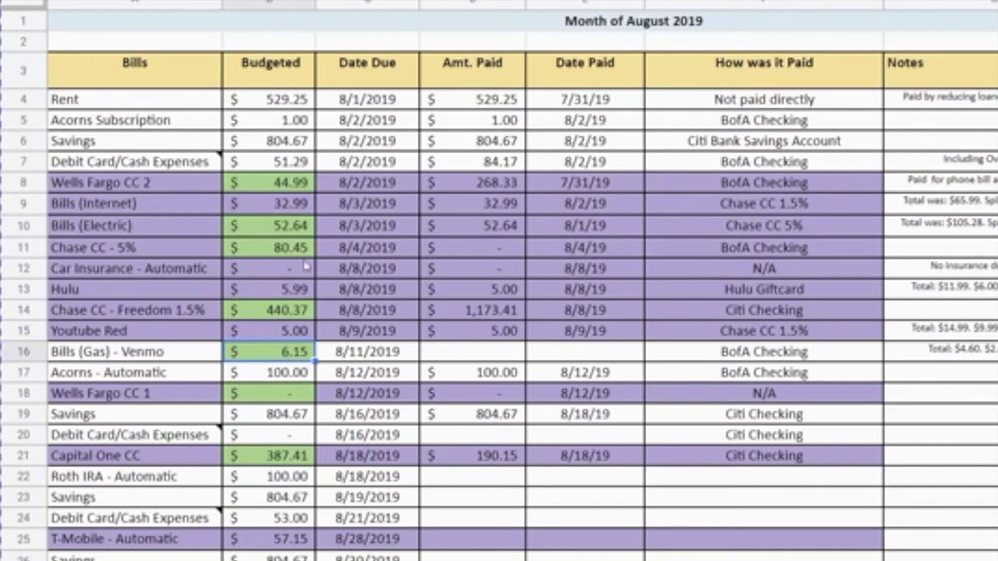
click(277, 231)
click(270, 356)
Examine the uncoloured Budgeted amounts for Rent, Acorns Subscription, Savings and Acorns - Automatic.
click(28, 99)
click(267, 101)
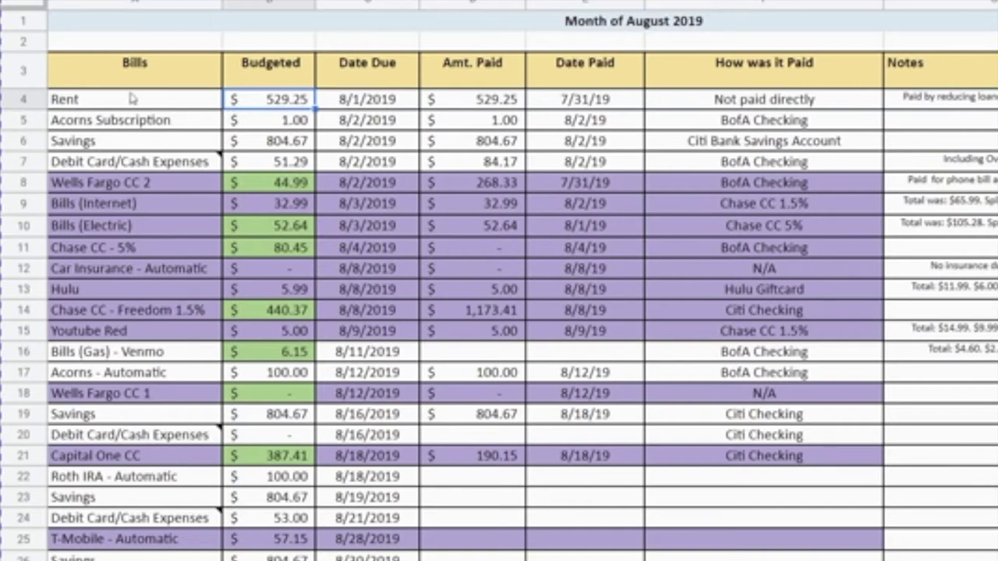
click(273, 121)
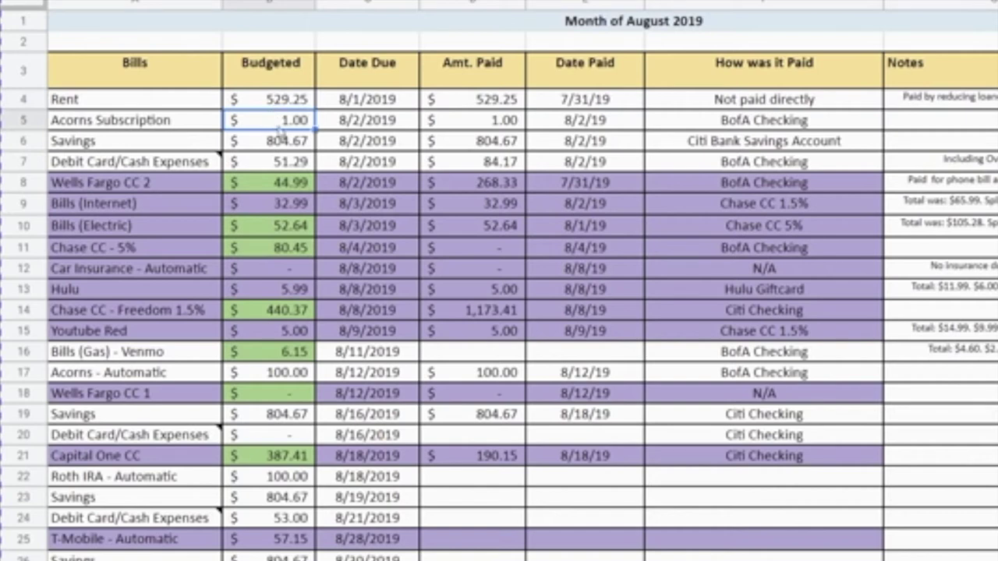
click(268, 147)
click(275, 373)
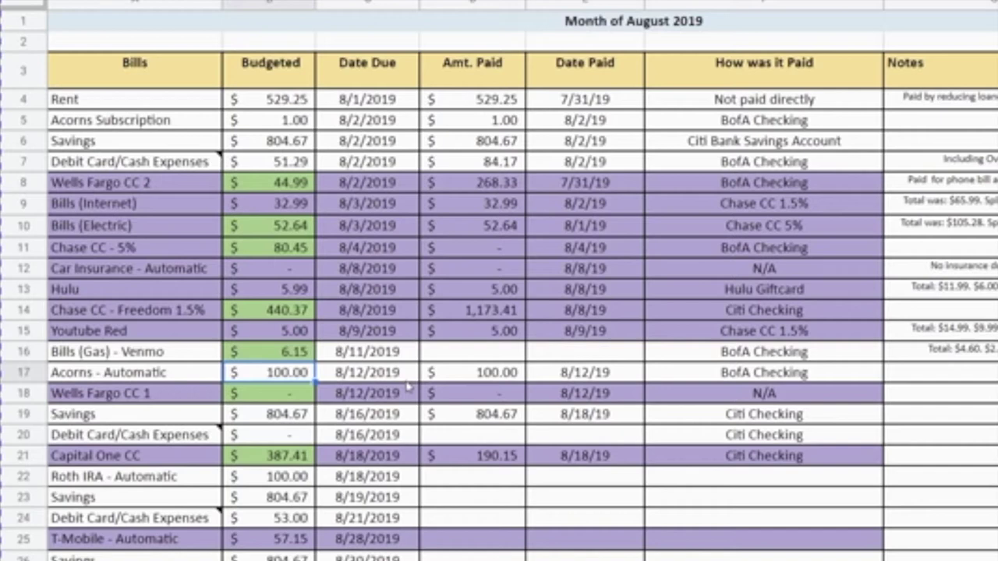
Check August's expected total expenses and actual total expenses including savings below the bills table.
scroll(407, 385, down, 3)
click(269, 457)
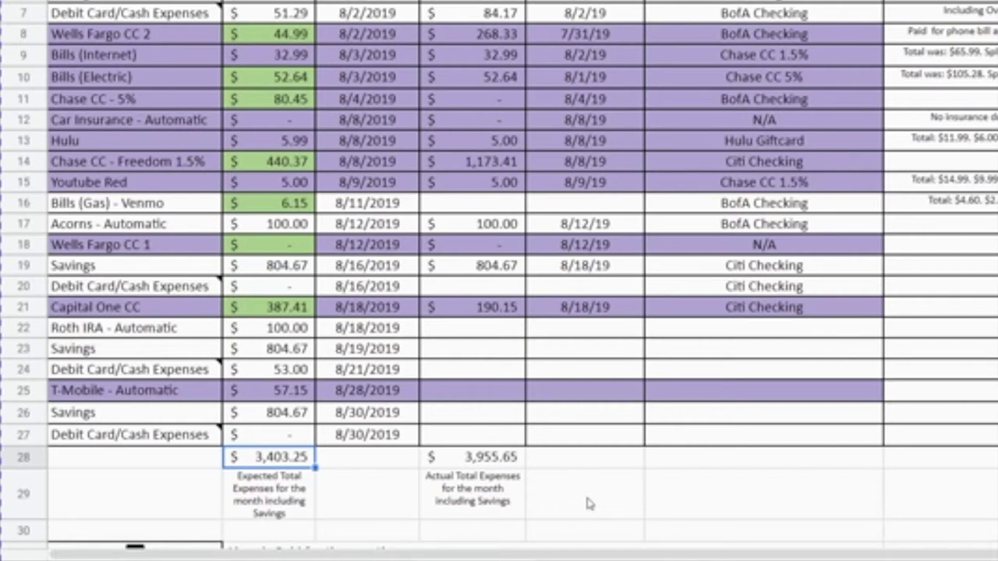
key(Right)
key(Right)
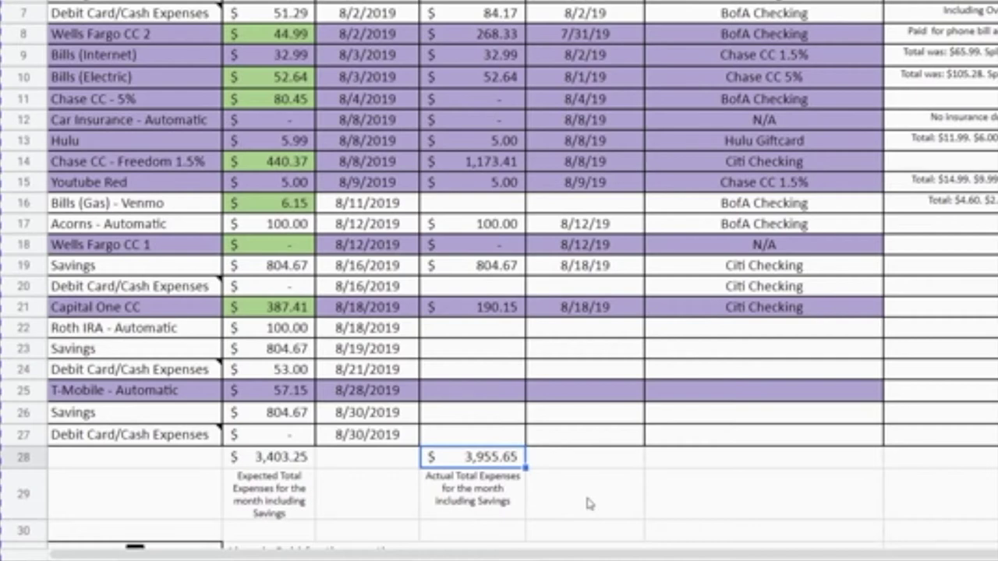
Review the legend below the August bills, including the Already Paid checkbox and the green varying-amount colour.
scroll(588, 504, down, 3)
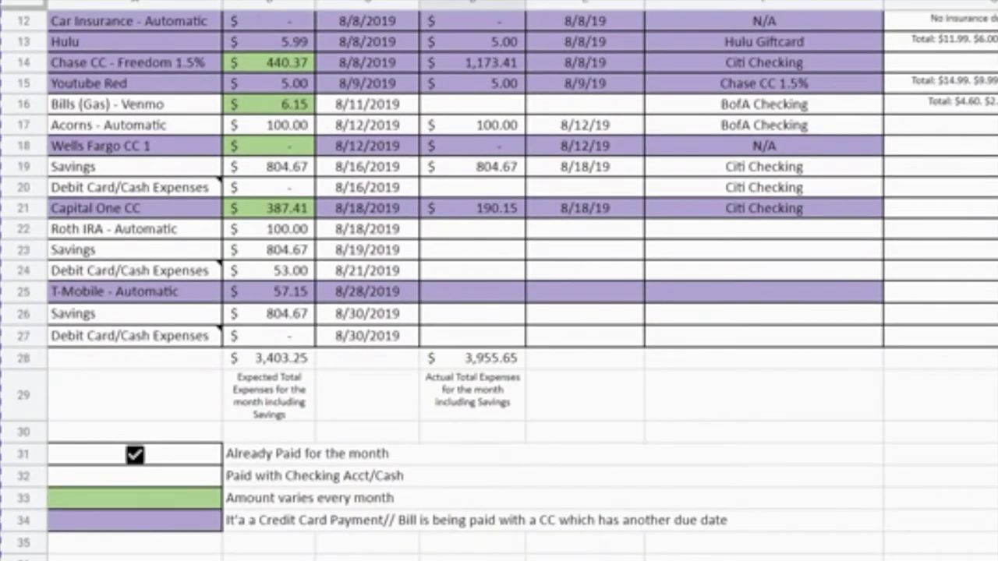
click(186, 458)
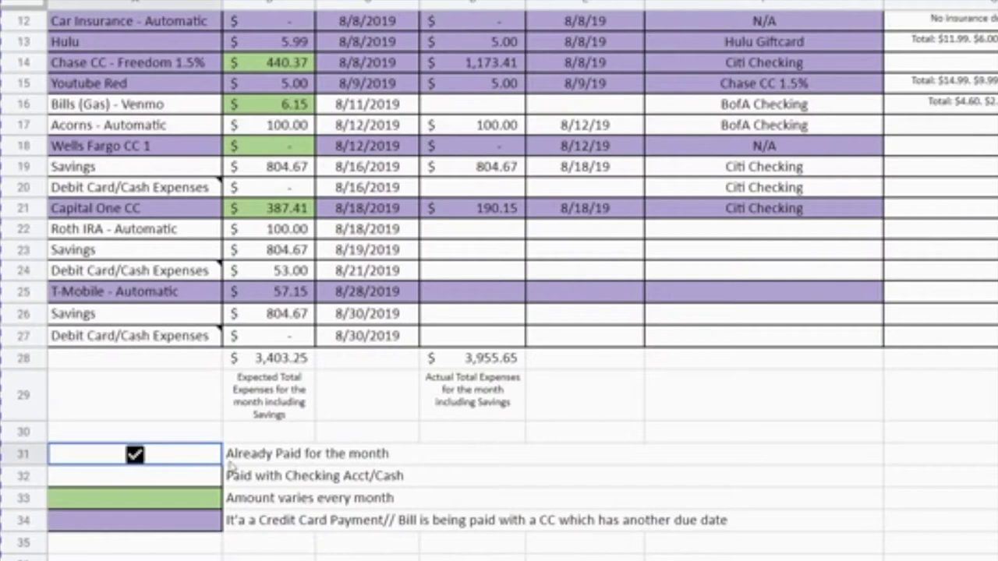
drag(231, 466, 256, 517)
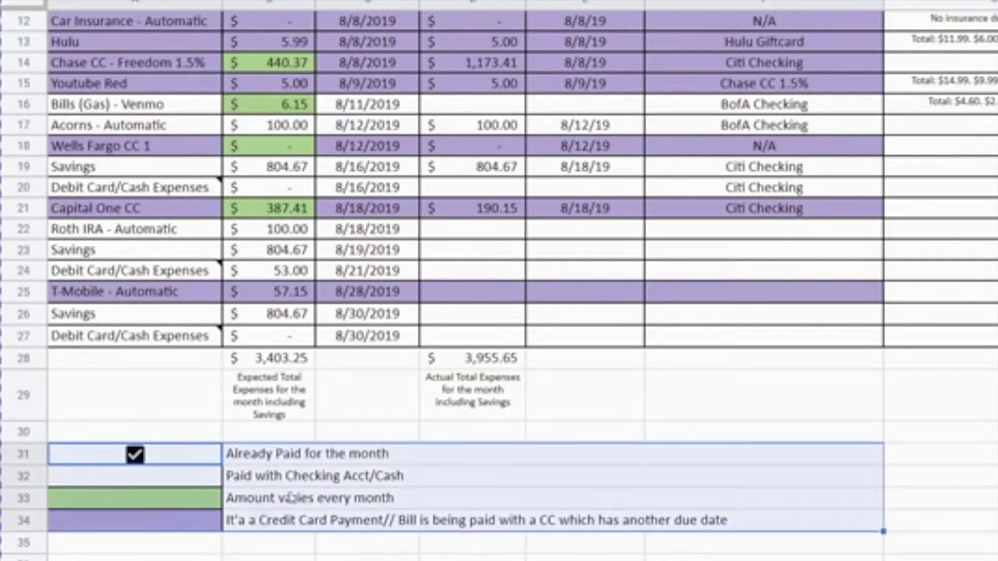
click(362, 546)
click(199, 556)
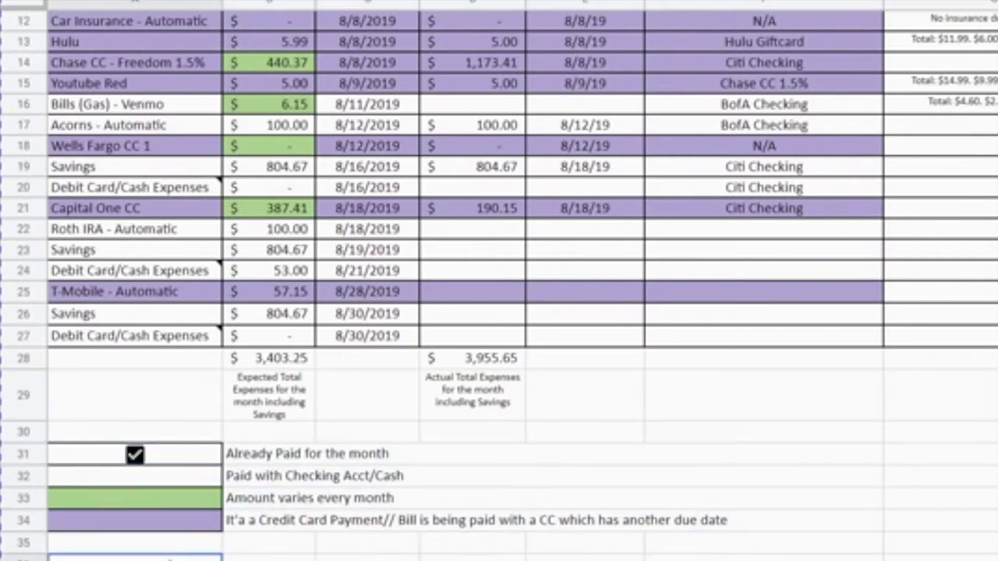
click(195, 506)
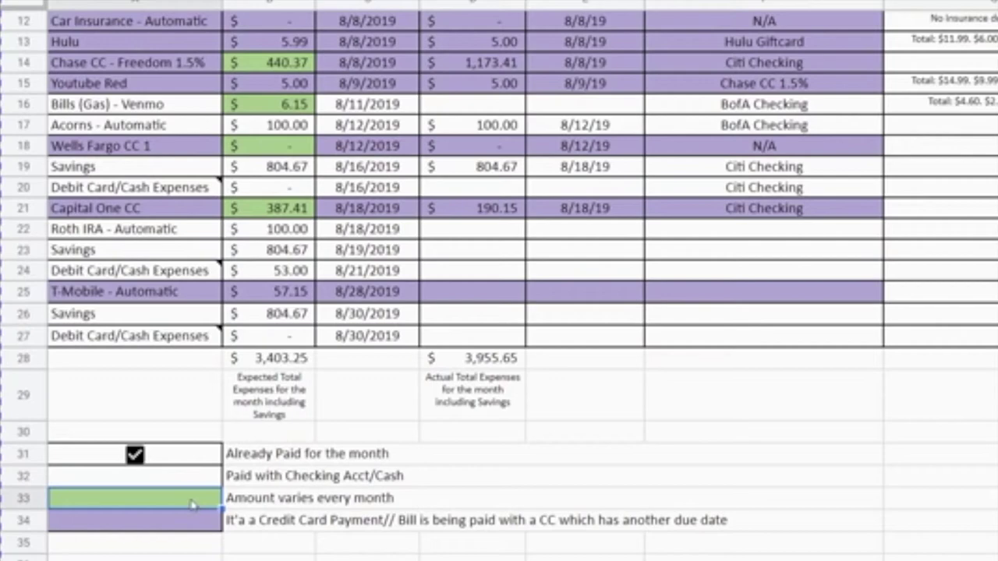
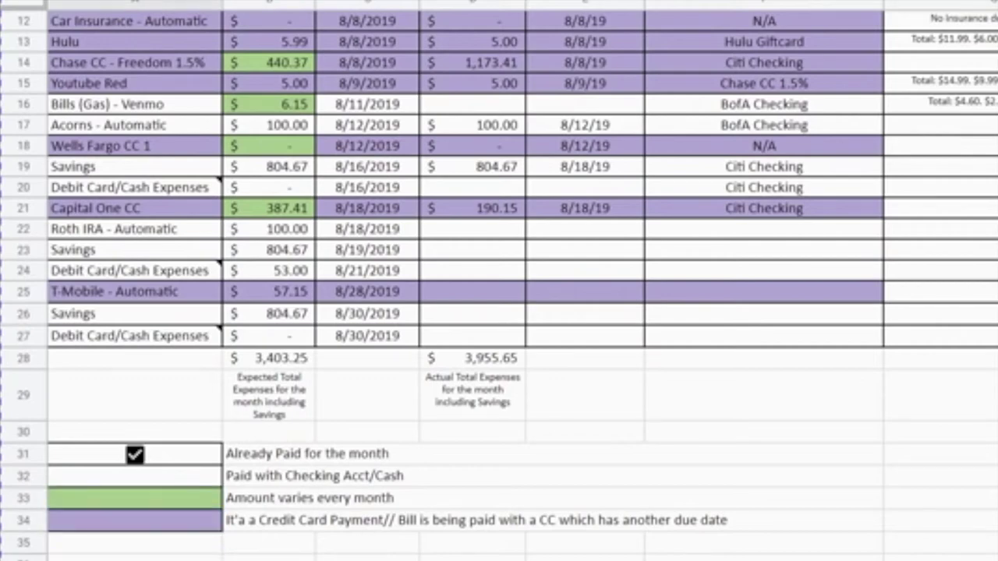
Examine the 8/5 - 8/11 weekly budget table's date range, total budgeted and actually spent cells, and Budget column.
scroll(499, 285, down, 7)
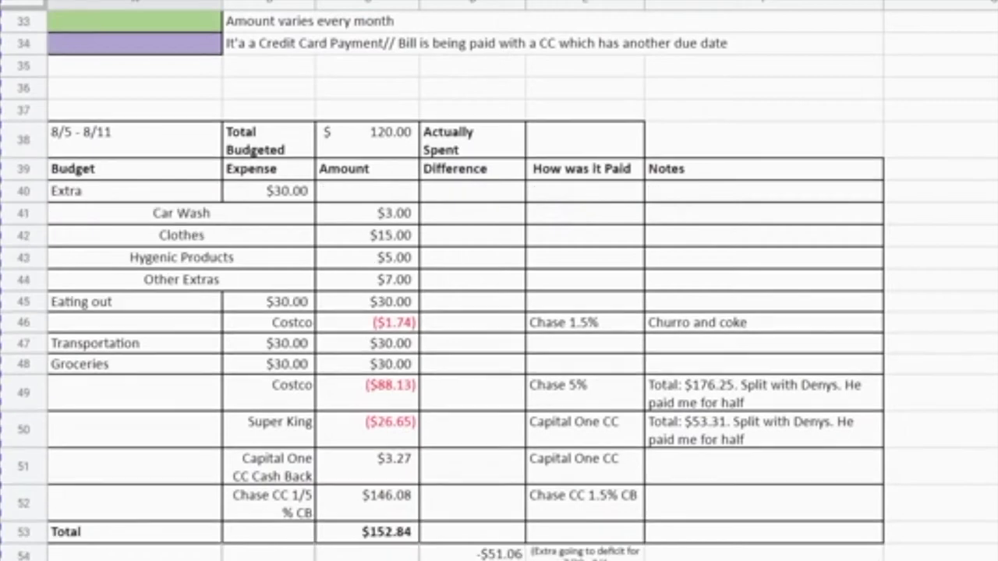
scroll(396, 70, down, 1)
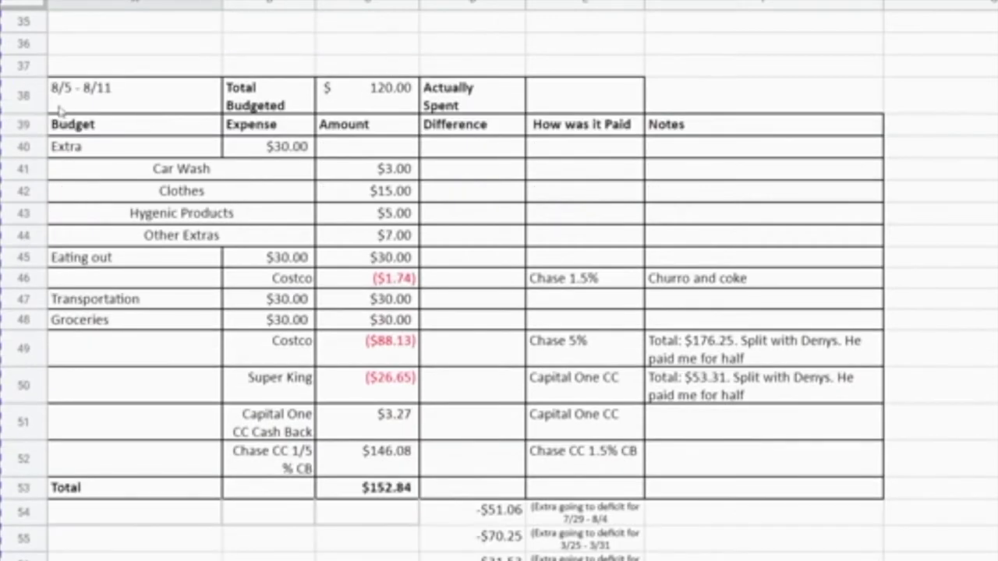
click(23, 96)
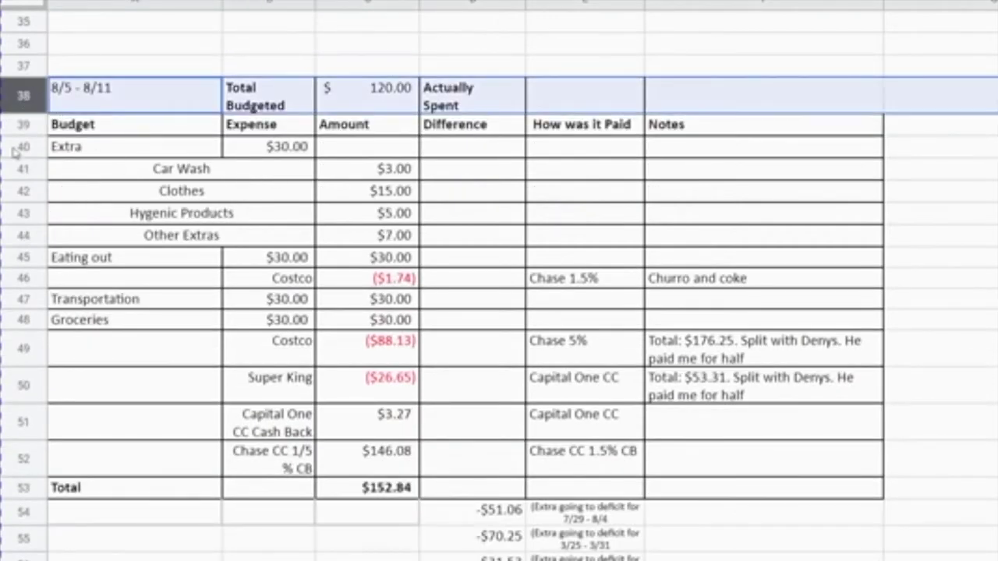
click(102, 94)
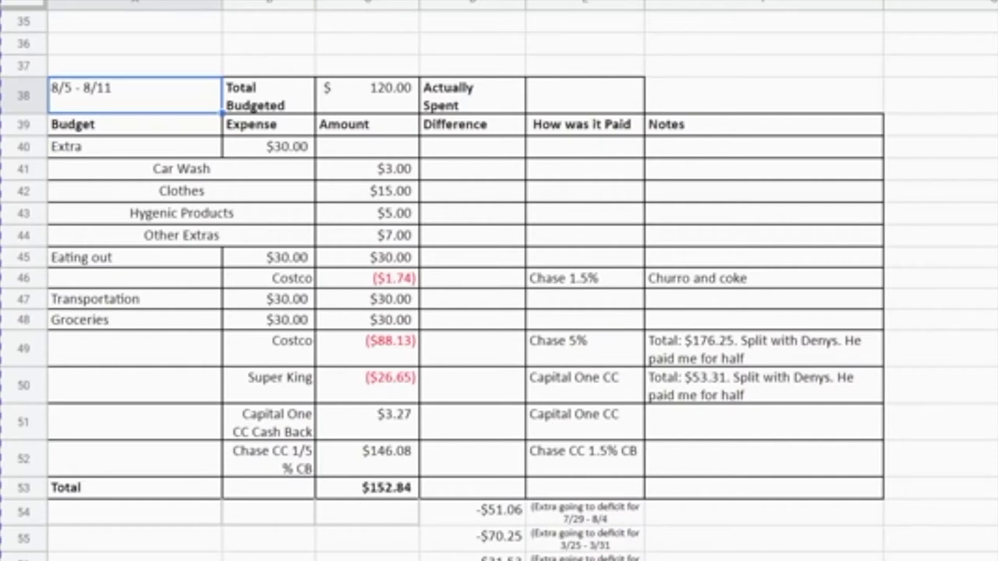
key(shift+space)
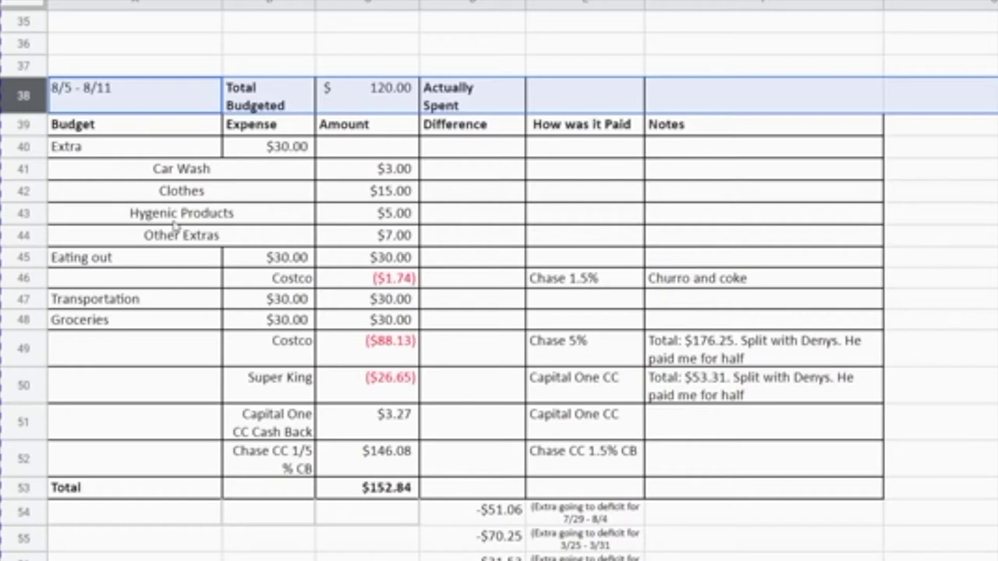
click(80, 128)
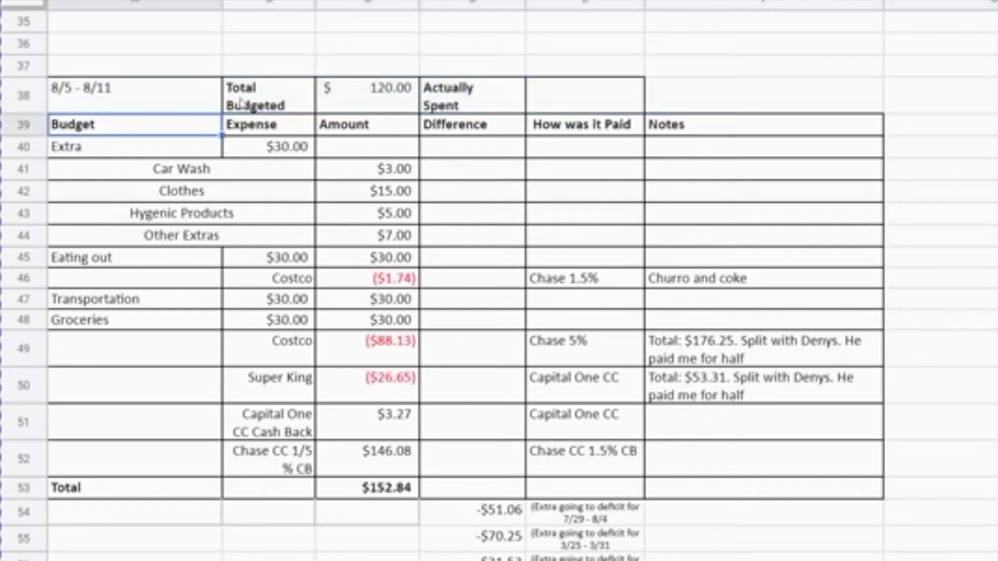
click(242, 102)
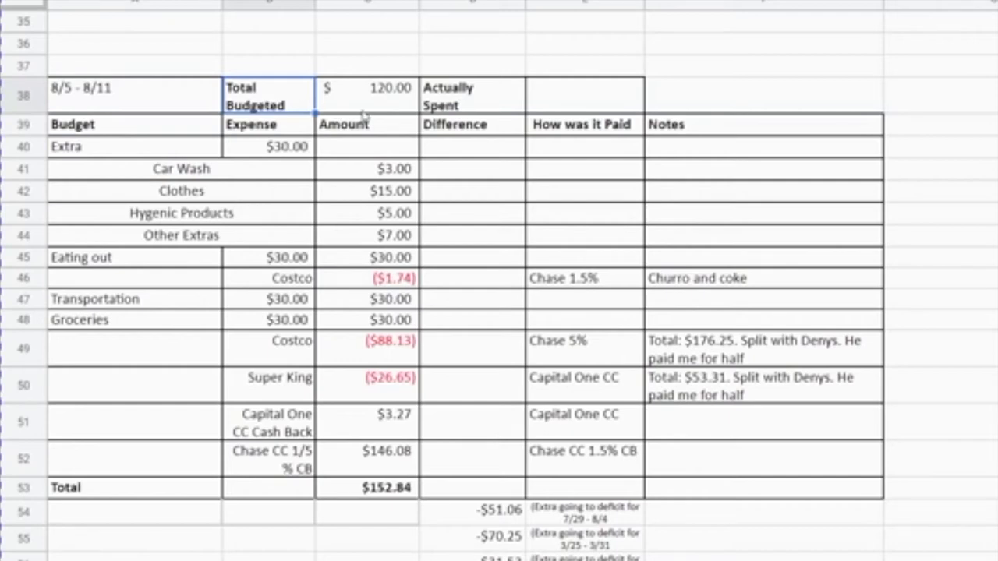
click(633, 106)
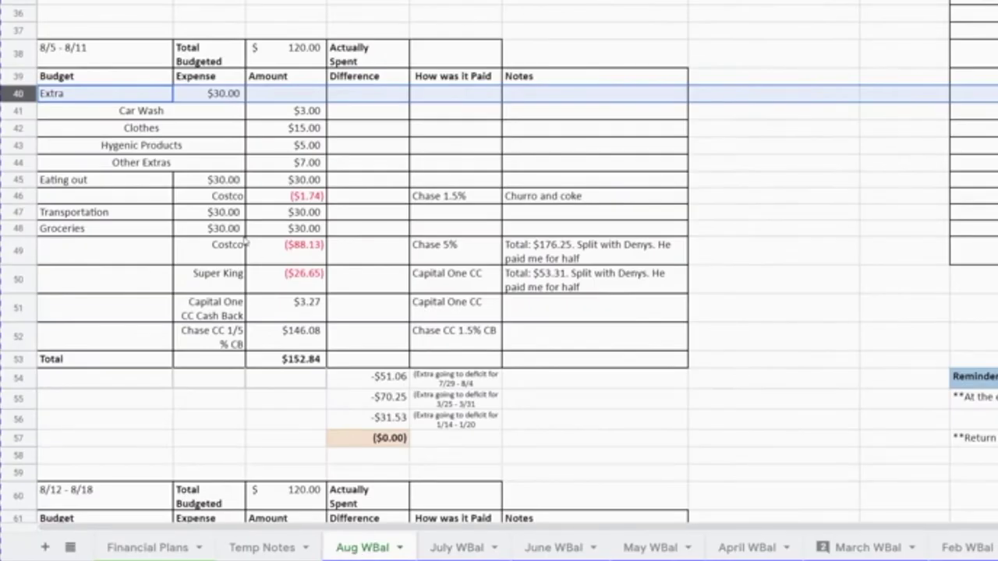
click(73, 31)
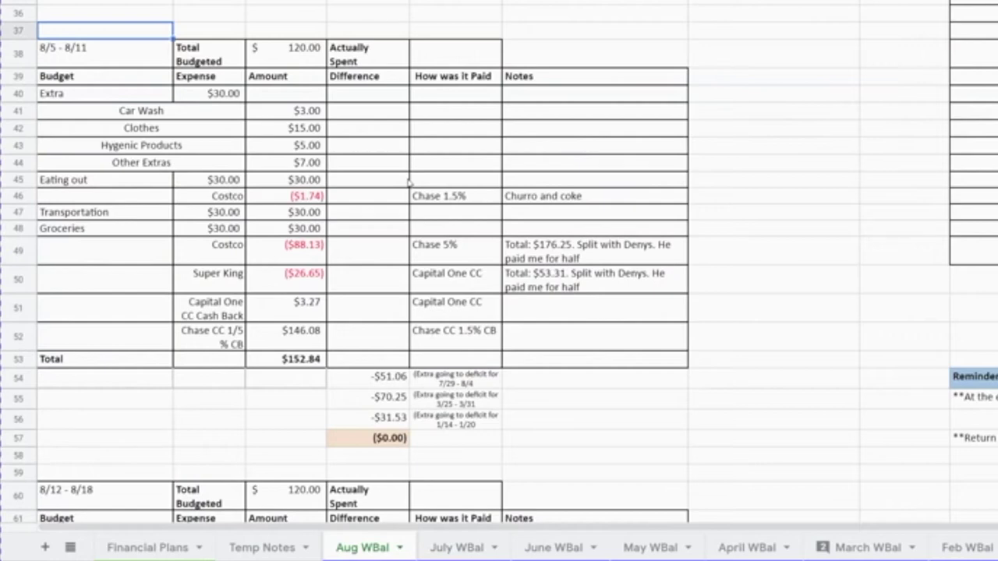
Open the July WBal sheet and compare the total budgeted and actually spent amounts for the week 7/1 - 7/7.
click(453, 548)
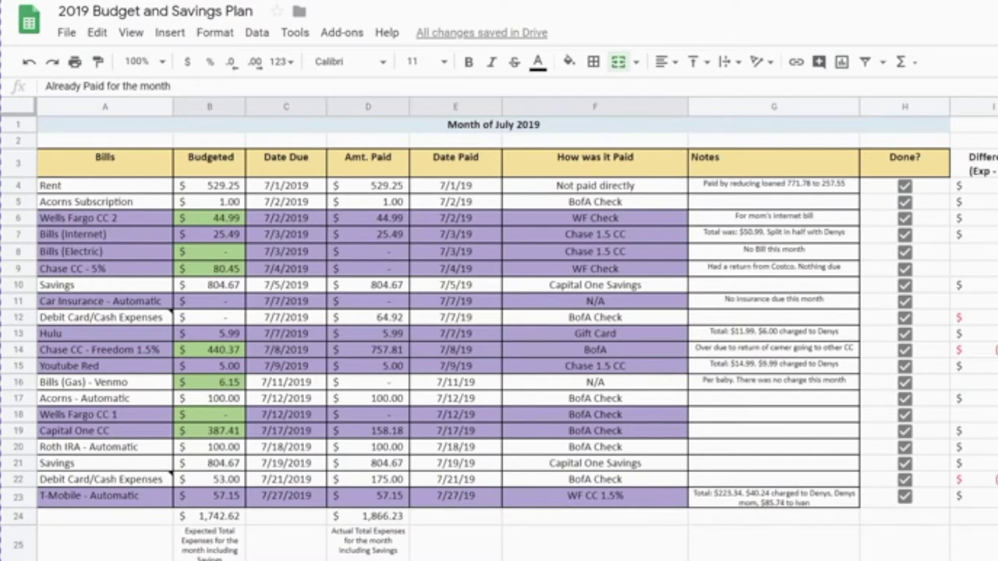
scroll(499, 335, down, 10)
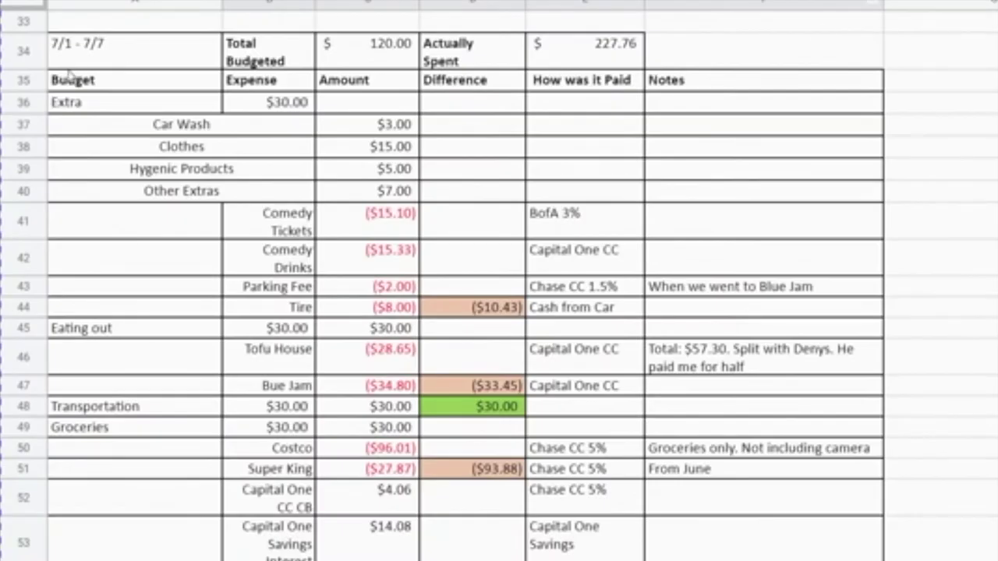
click(89, 62)
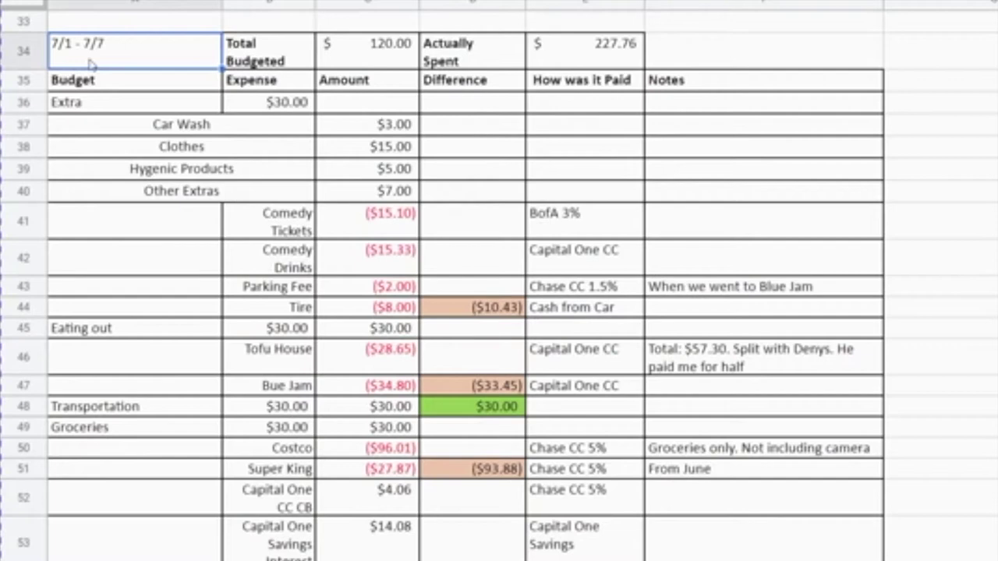
click(397, 67)
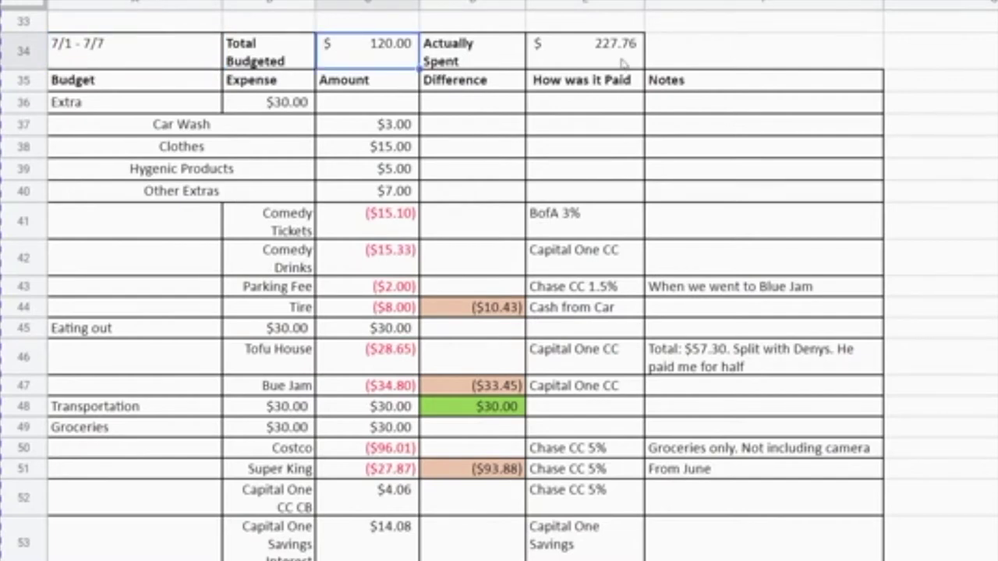
click(479, 61)
click(596, 62)
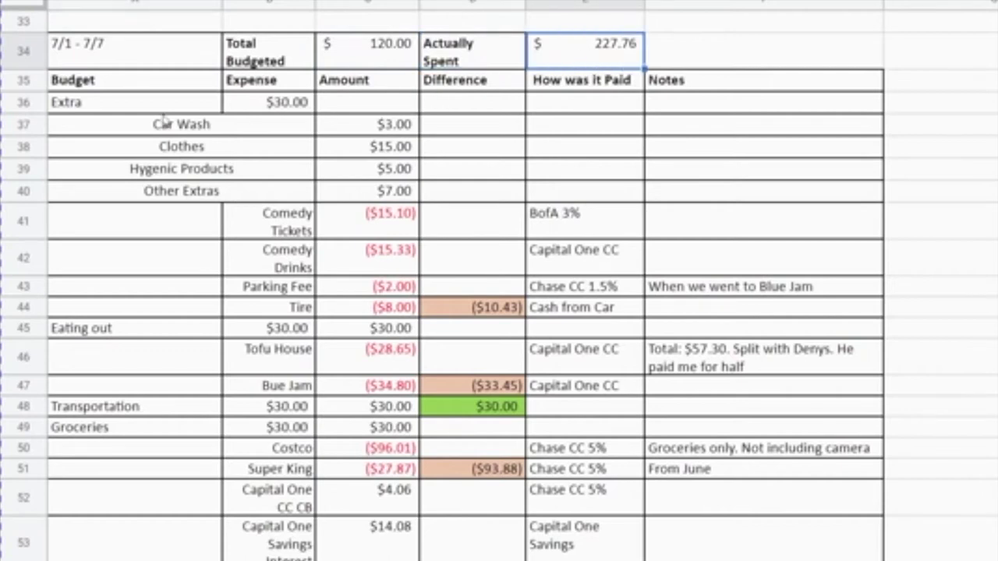
Examine the Extra category of the 7/1 - 7/7 budget and highlight the Amount column holding its sub-budget amounts.
click(95, 112)
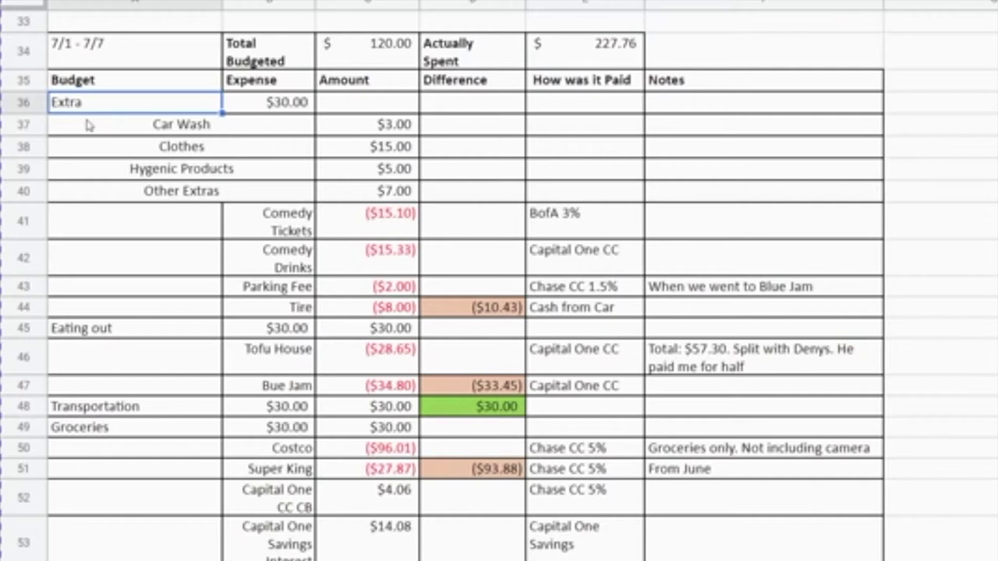
click(88, 125)
click(176, 128)
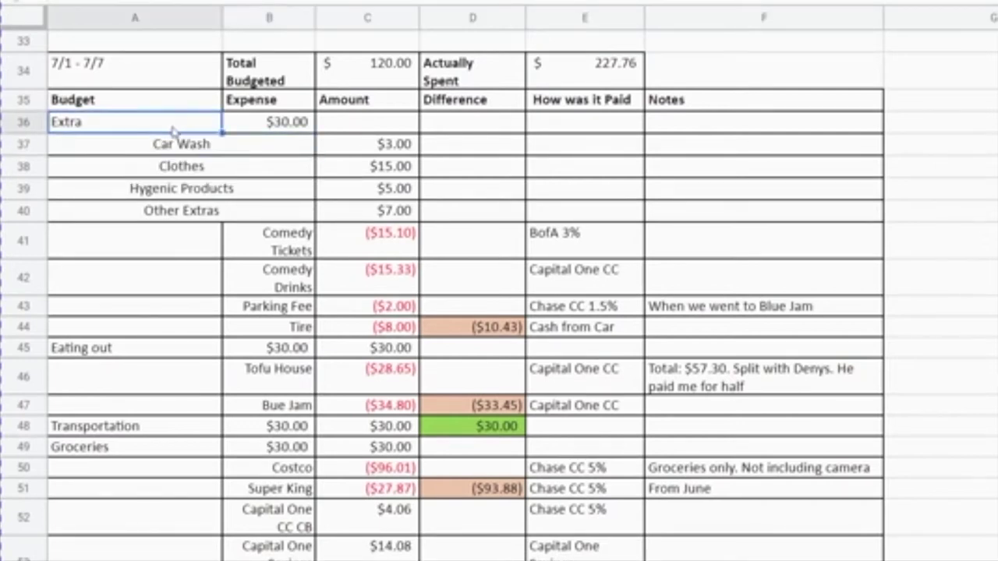
click(387, 128)
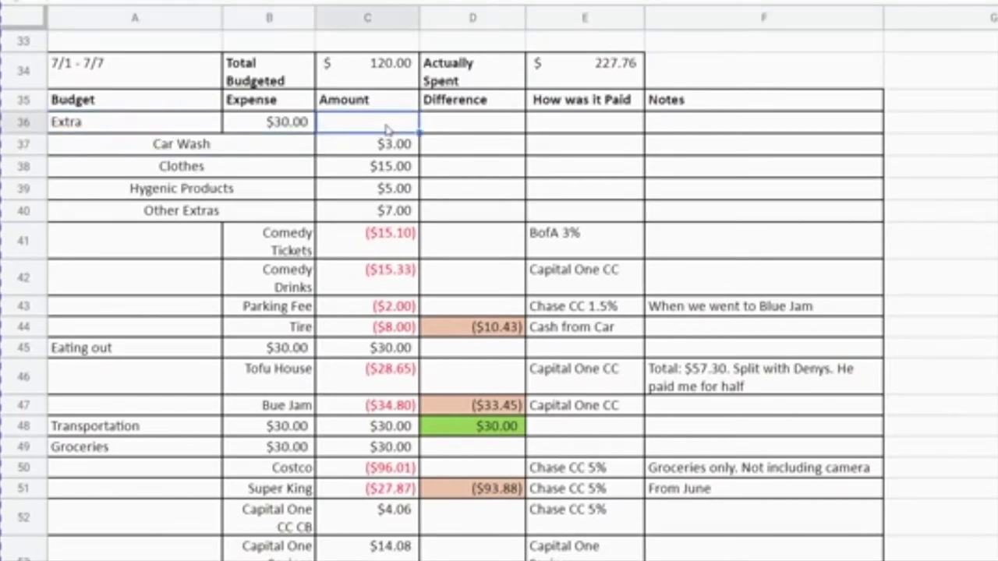
click(389, 25)
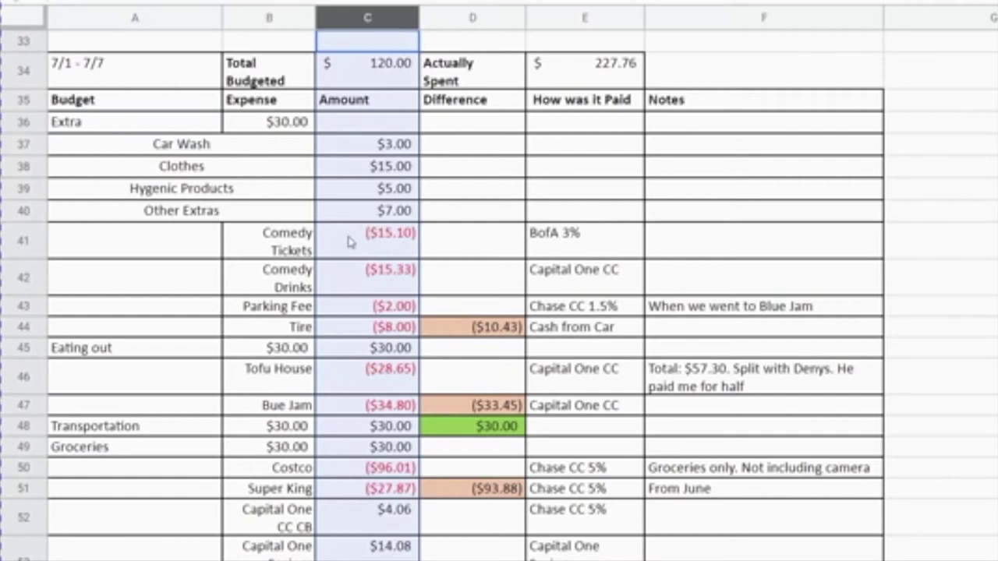
Check the Eating out row's budgeted expense and its starting amount for the week 7/1 - 7/7.
click(140, 352)
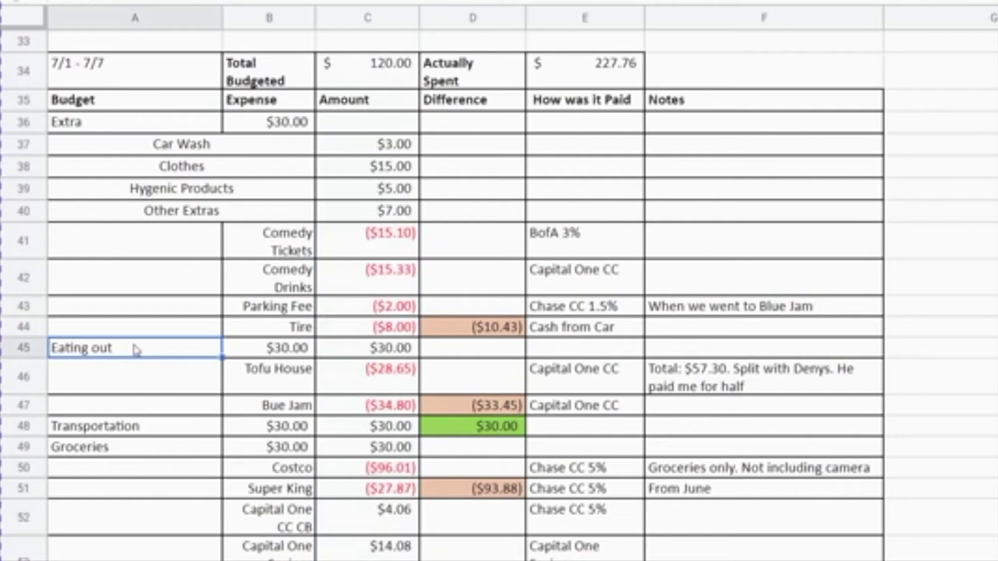
click(23, 355)
click(293, 360)
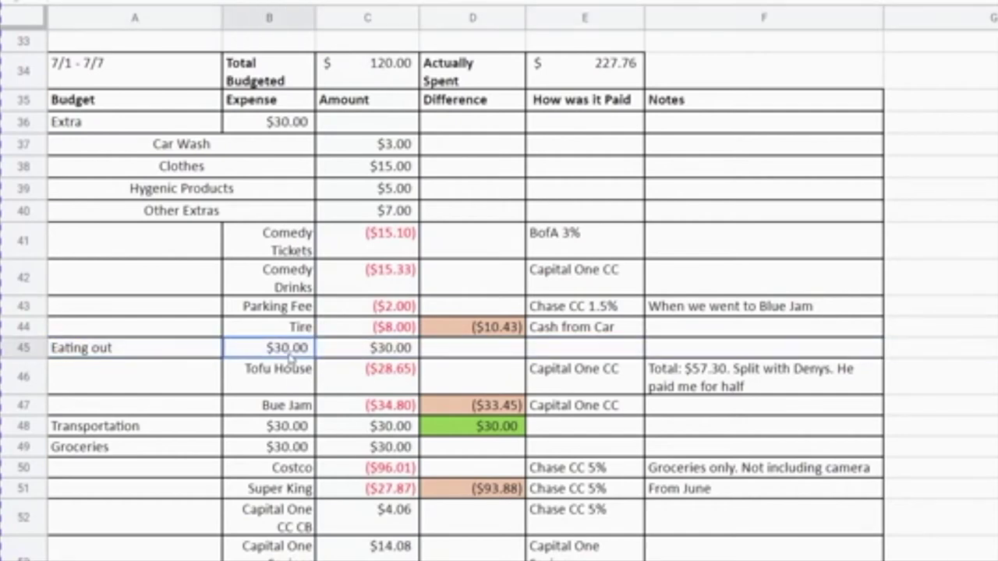
click(396, 358)
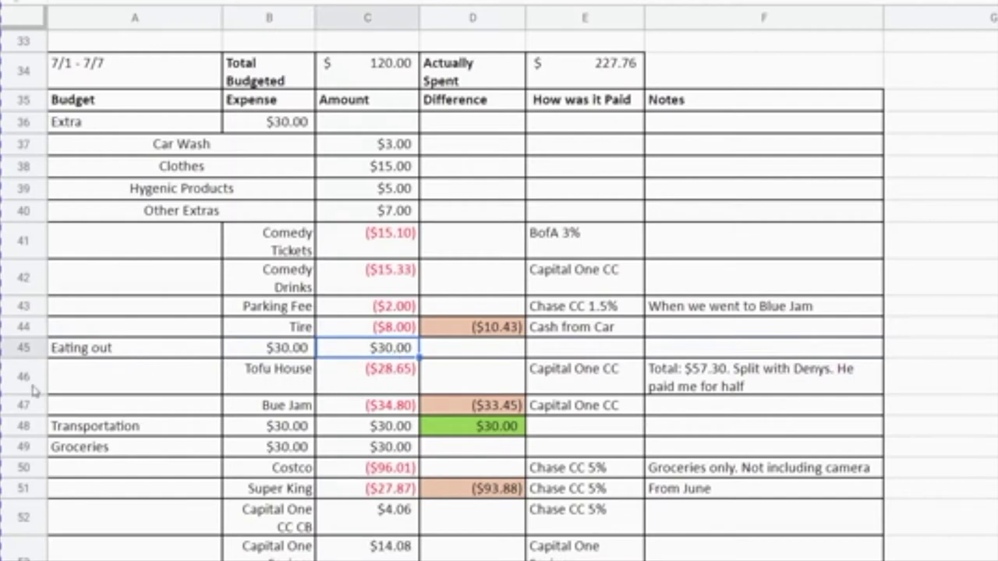
Review the Tofu House expense under Eating out, including its amount, payment method and note.
click(299, 383)
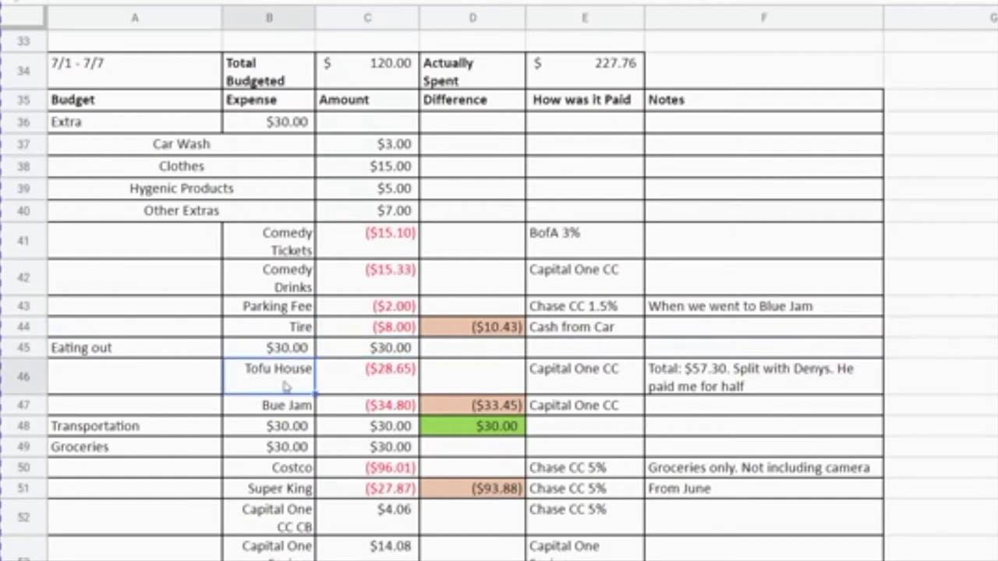
click(382, 389)
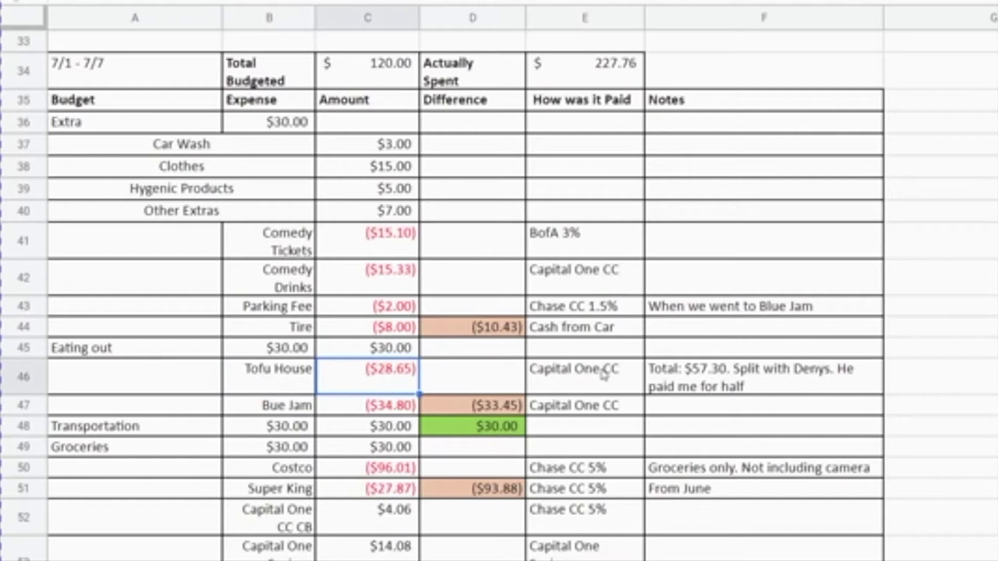
click(618, 380)
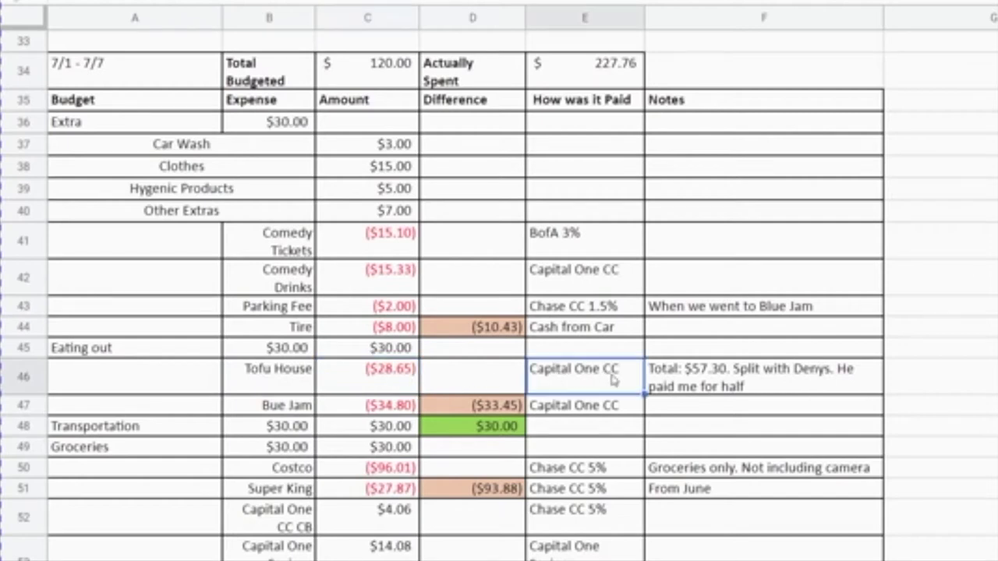
click(708, 374)
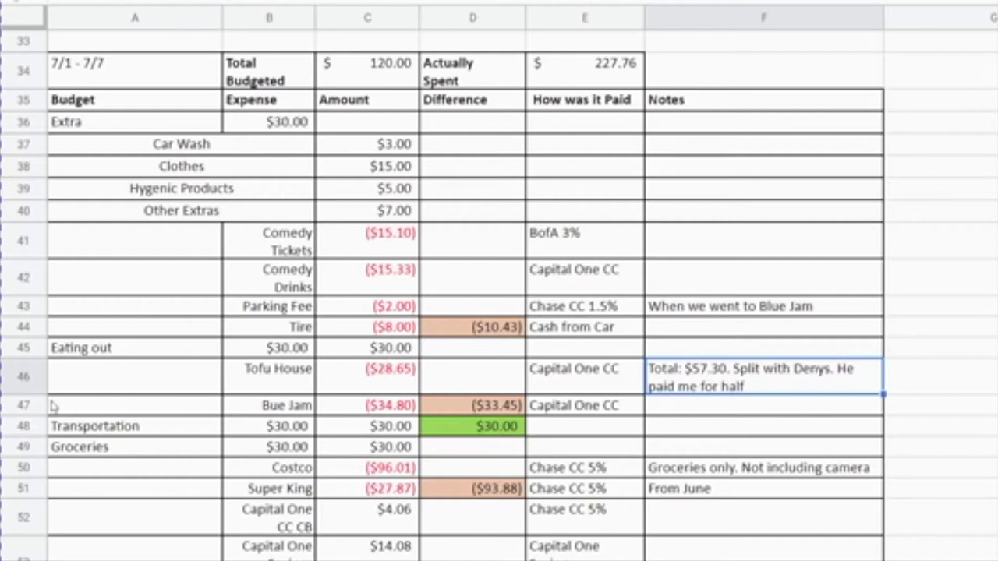
Review the Bue Jam expense and its amount under Eating out.
click(23, 411)
click(279, 407)
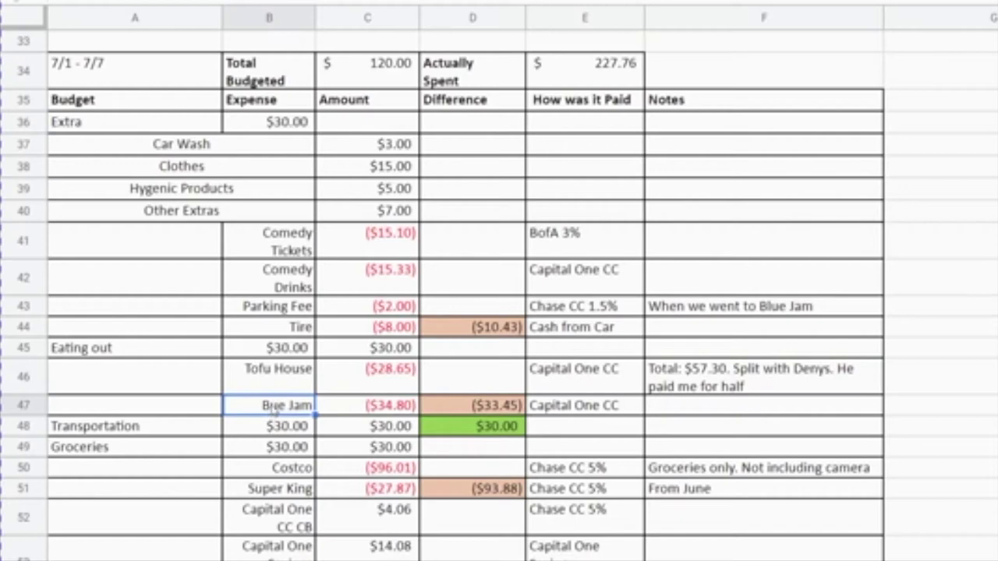
click(388, 413)
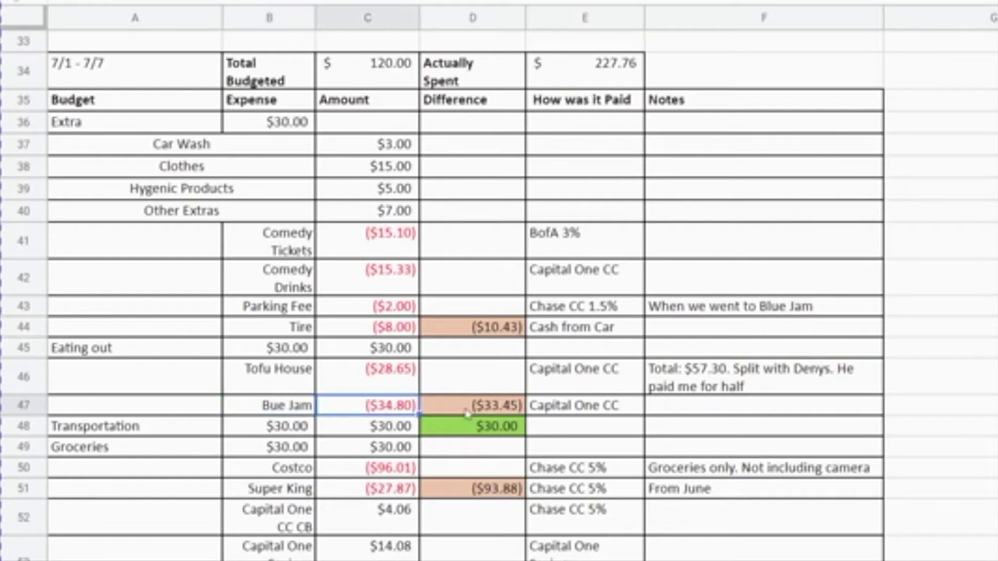
Compare the Eating out budget and its Tofu House and Bue Jam amounts with the category's Difference cell.
click(373, 381)
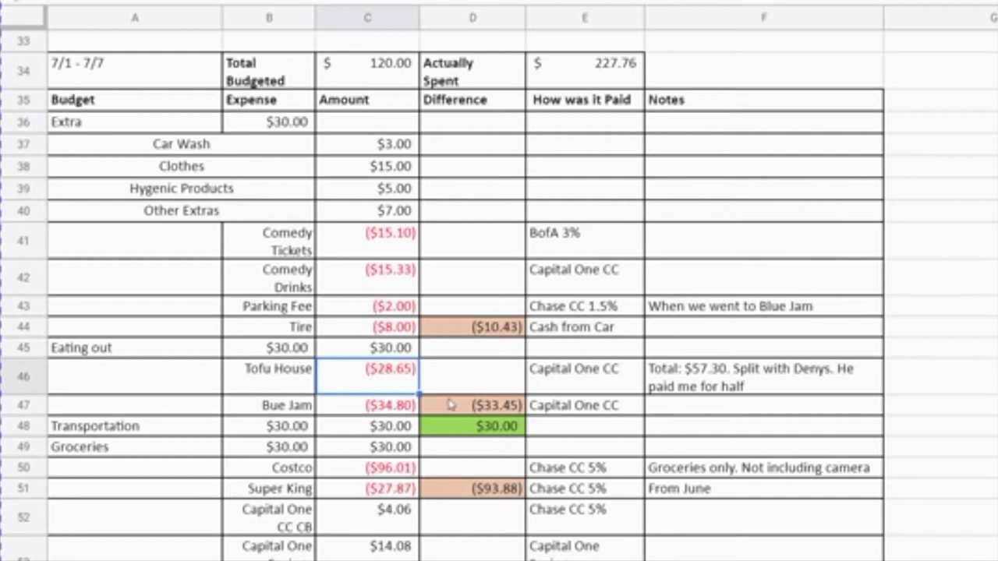
key(shift+Down)
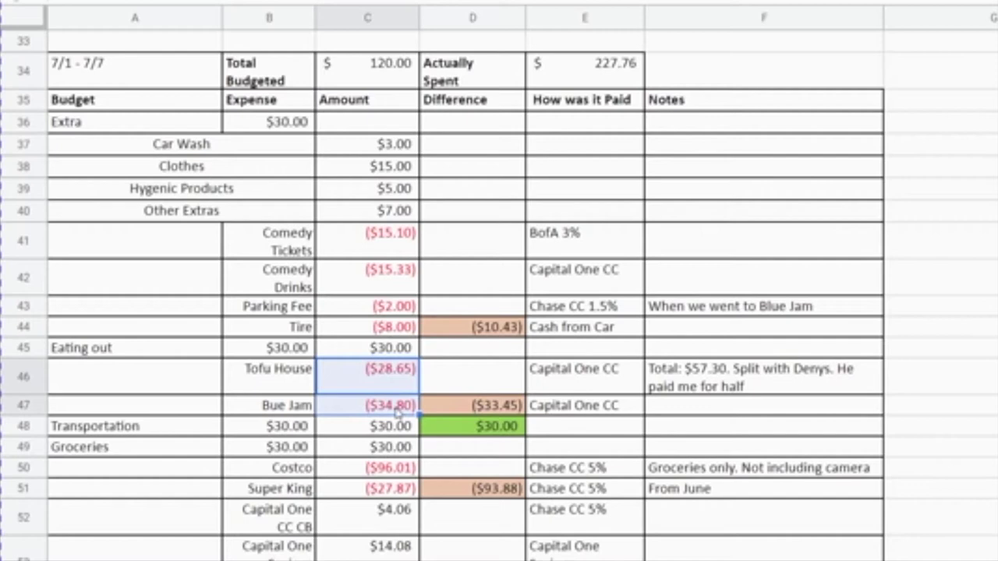
shift+click(350, 357)
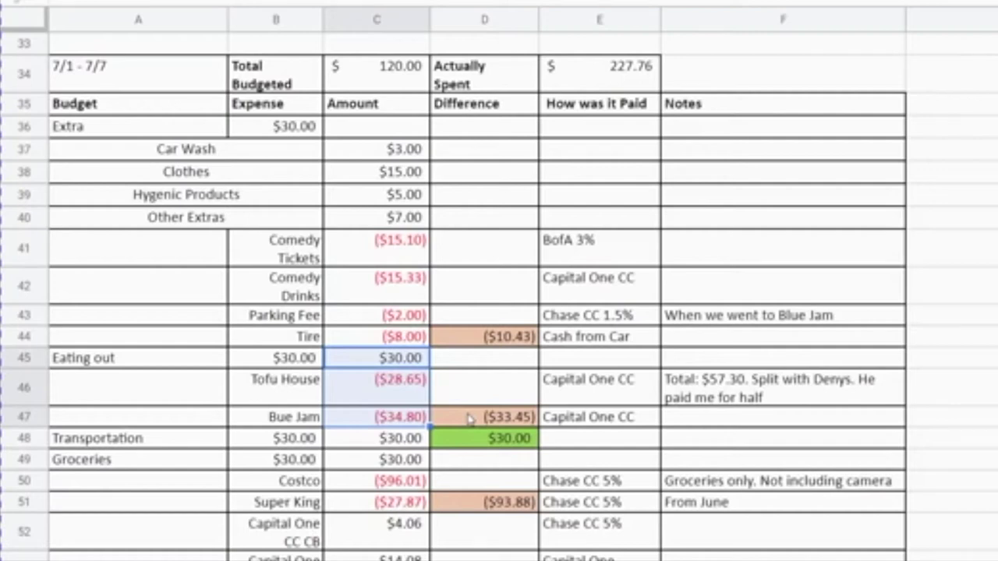
click(490, 20)
click(456, 421)
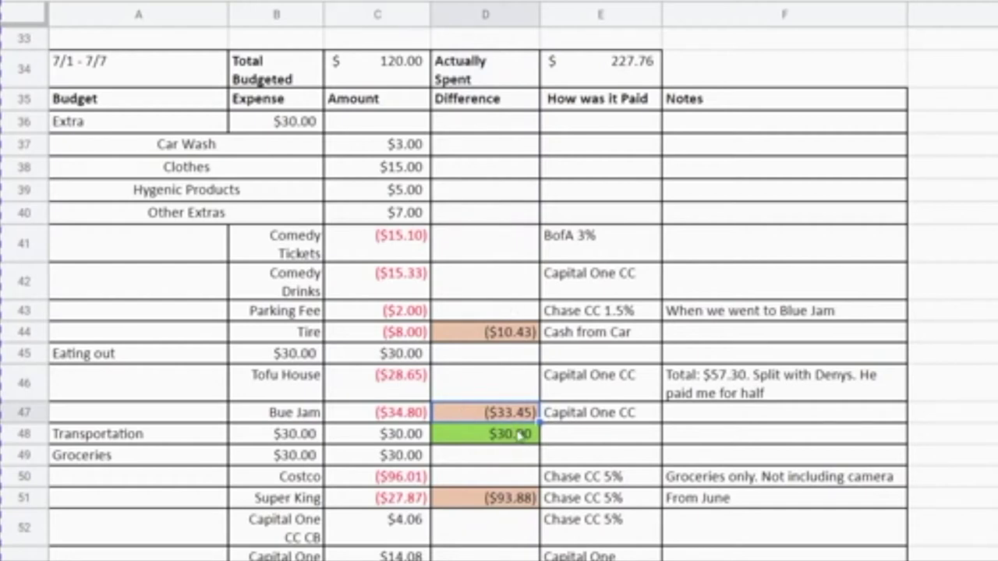
Examine the Transportation row's budgeted expense, amount and green Difference cell.
click(478, 440)
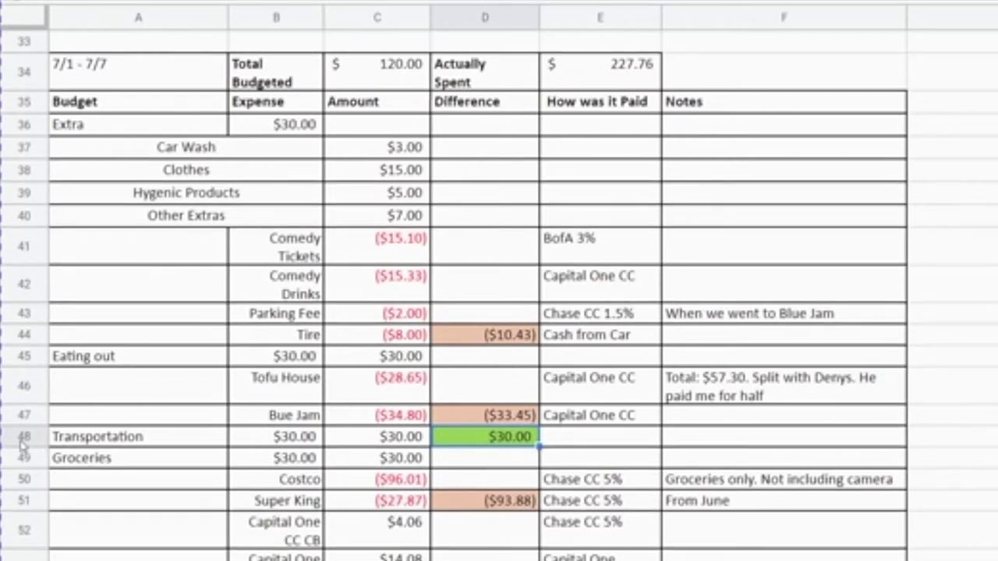
click(27, 434)
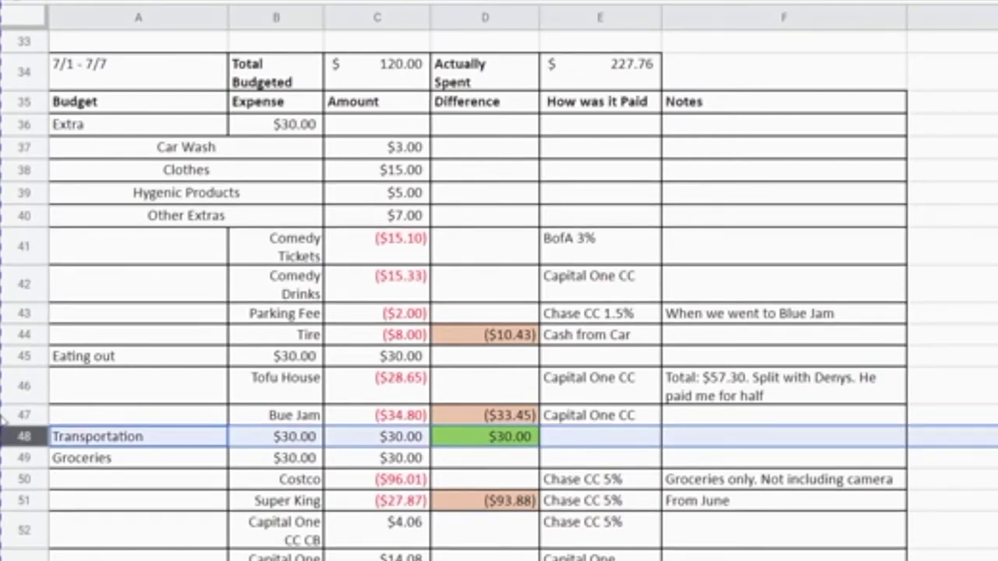
click(88, 441)
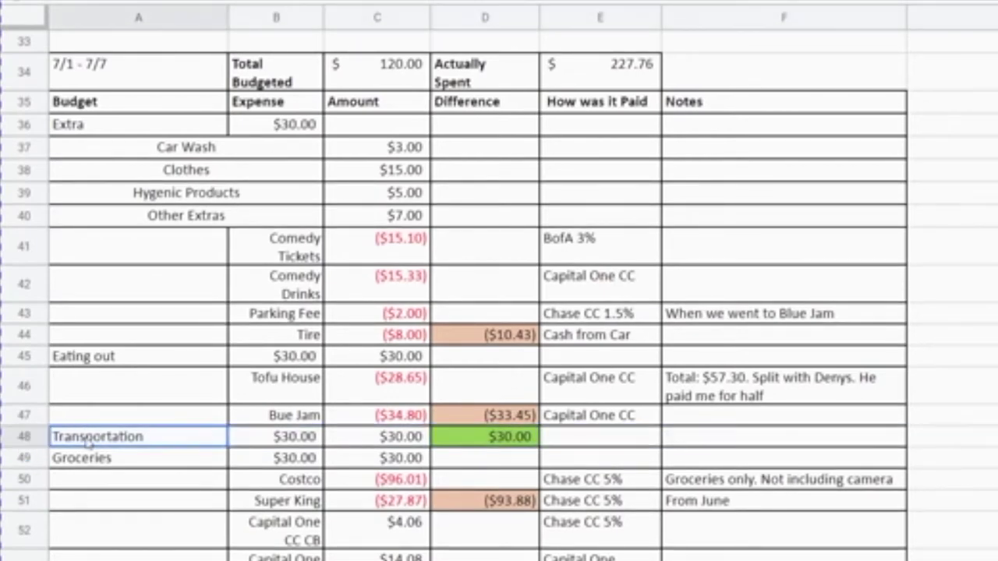
click(278, 445)
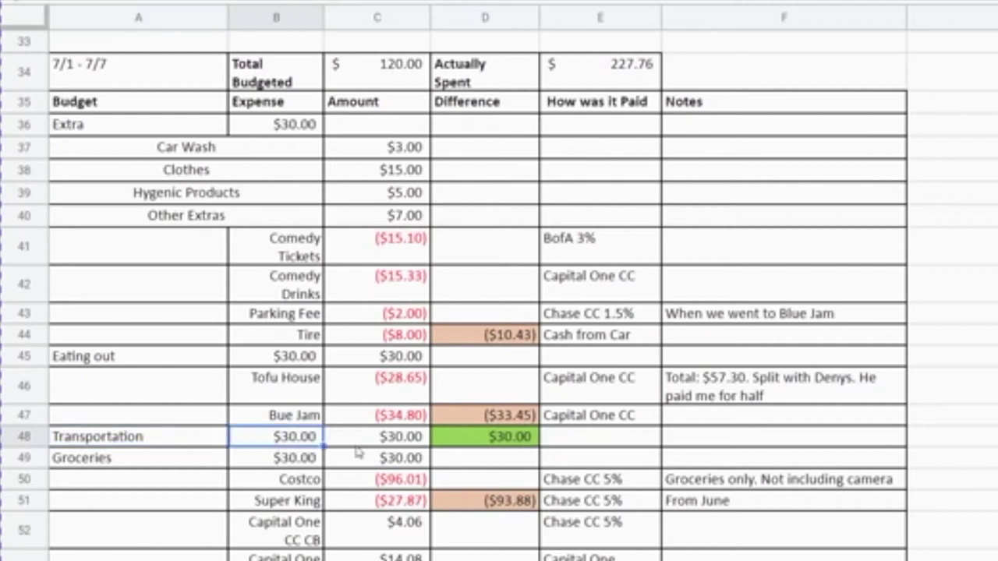
click(359, 446)
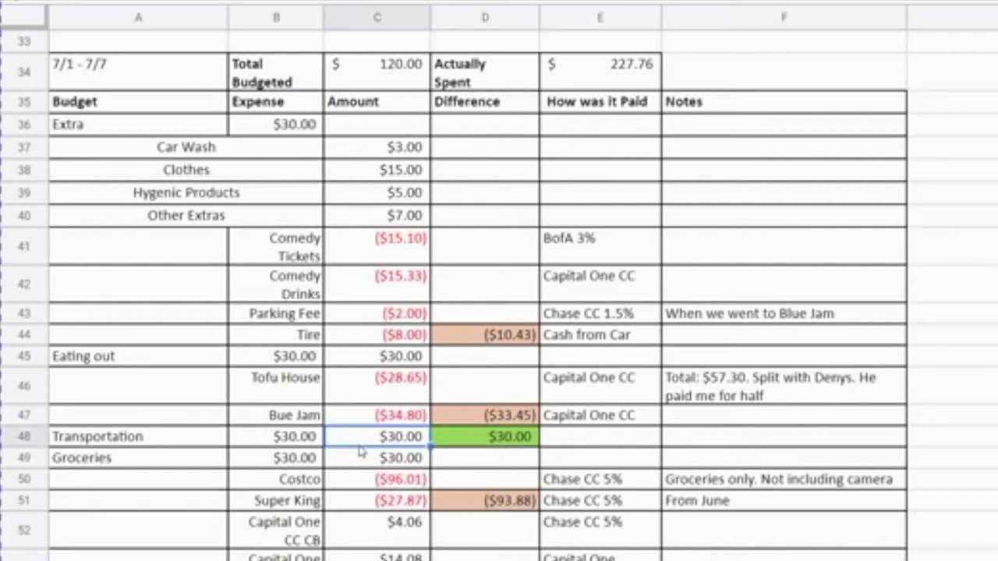
click(502, 438)
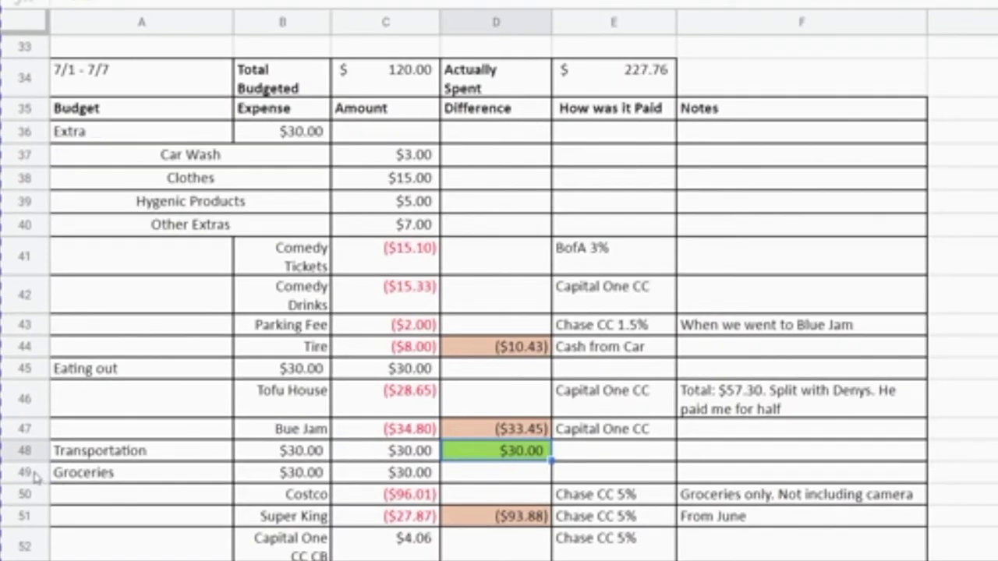
Check the Groceries row's budgeted expense and starting amount.
click(24, 455)
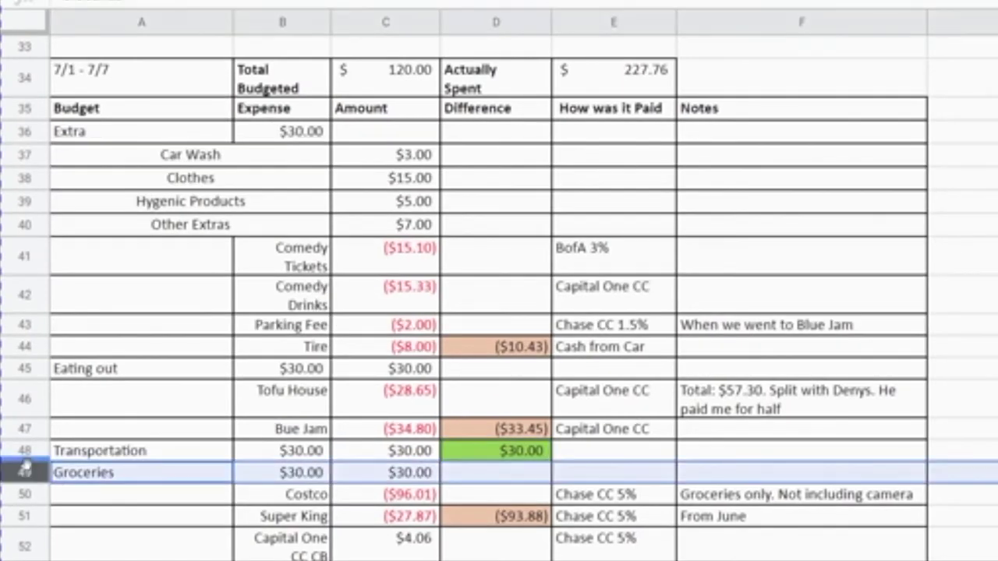
click(404, 477)
key(Left)
key(Left)
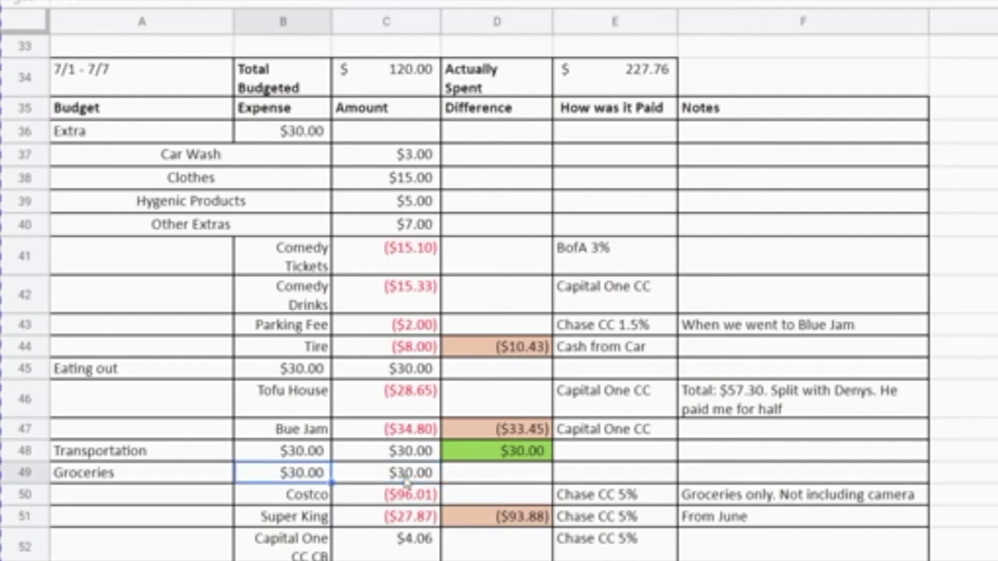
key(Right)
key(Right)
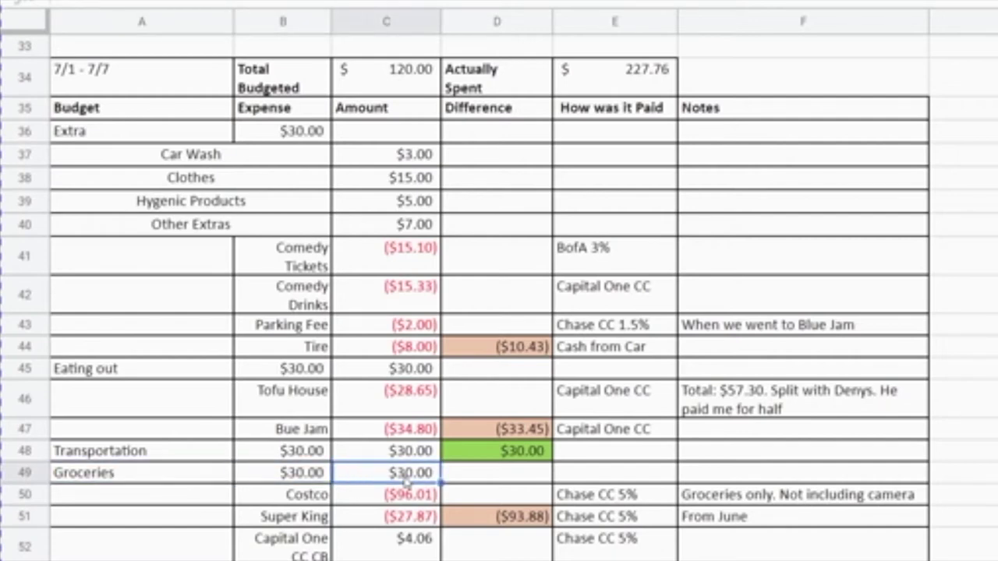
Review the Costco and Super King grocery expenses and highlight their two amounts together.
click(289, 495)
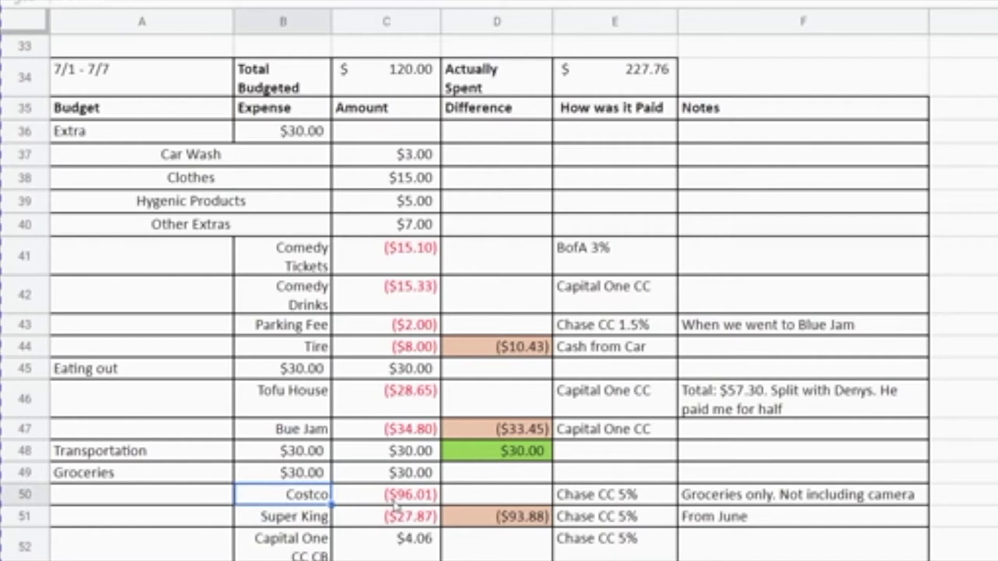
click(363, 502)
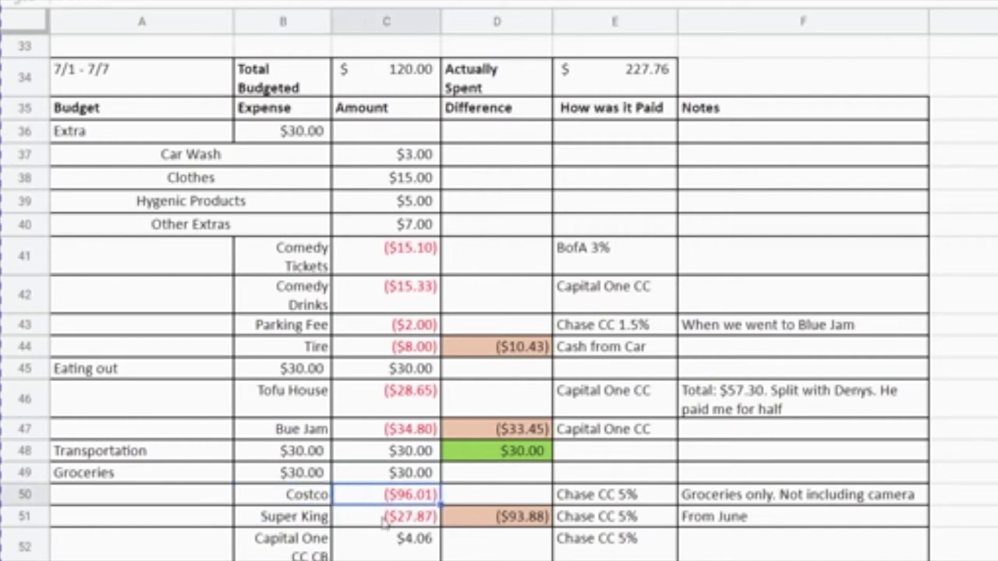
click(273, 521)
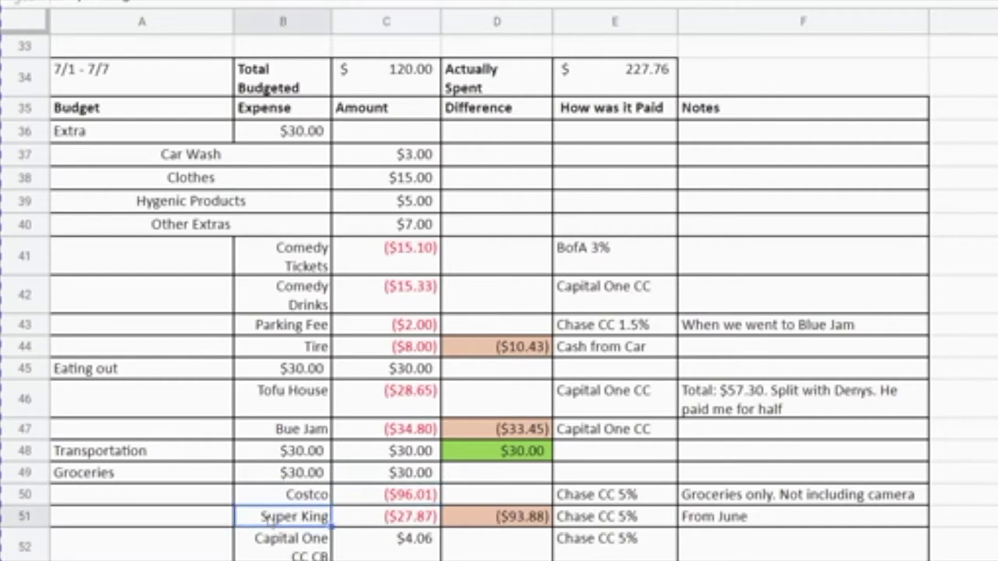
click(388, 521)
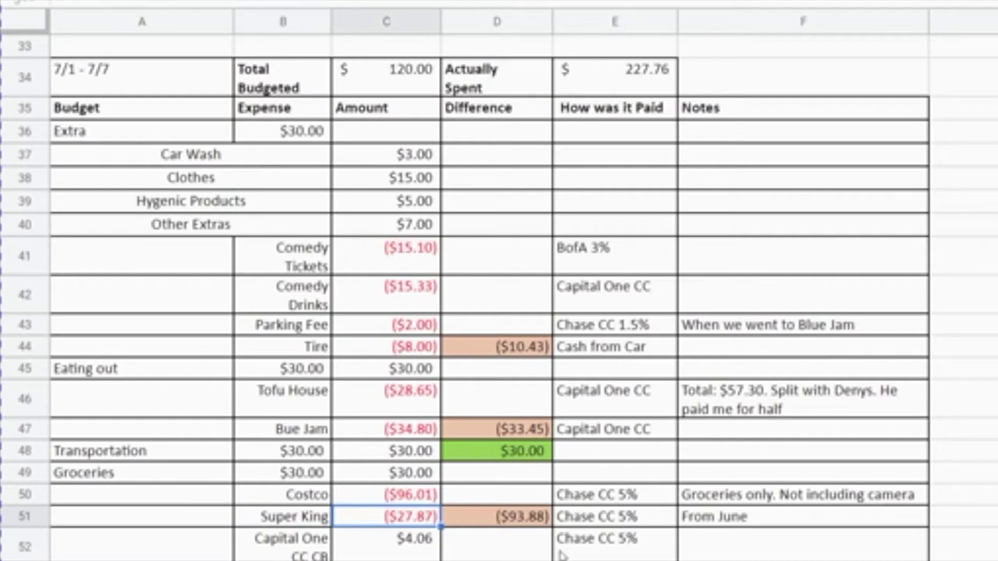
key(shift+Up)
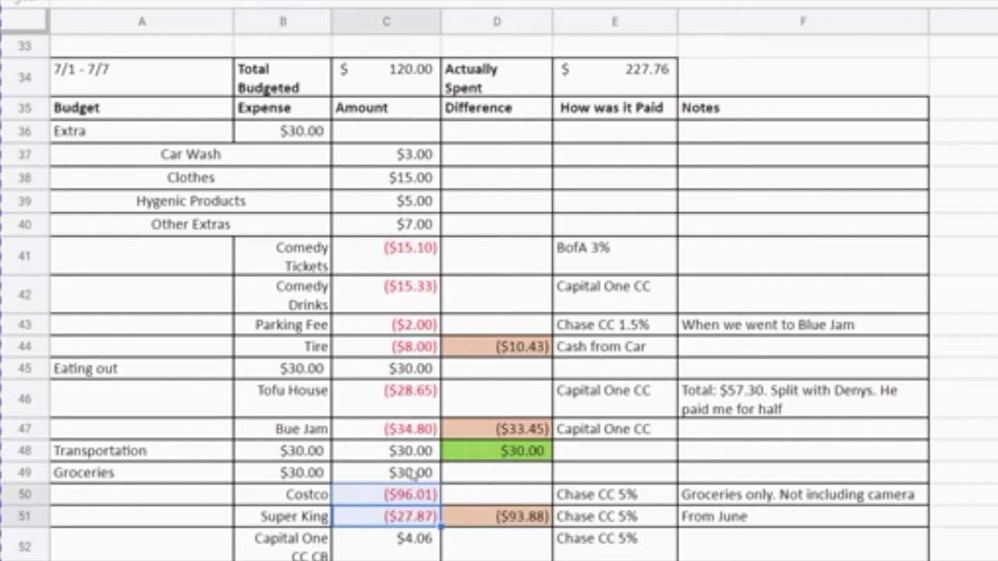
Compare the Groceries starting amount and its two store expenses with the category's Difference cell.
click(413, 473)
key(shift+Down)
key(shift+Down)
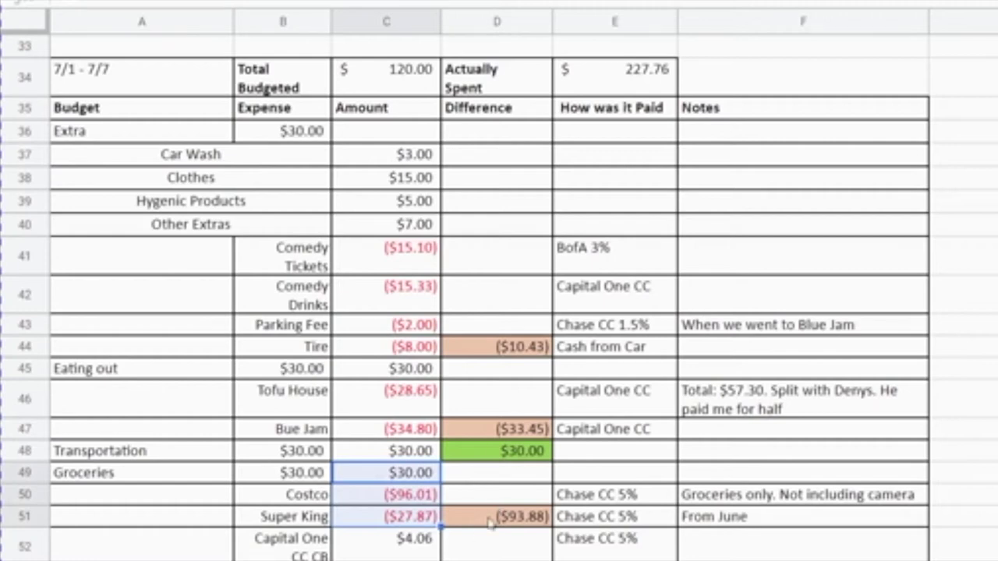
click(489, 524)
Check how the Costco and Super King groceries were paid in the How was it Paid column.
click(611, 494)
scroll(653, 117, down, 2)
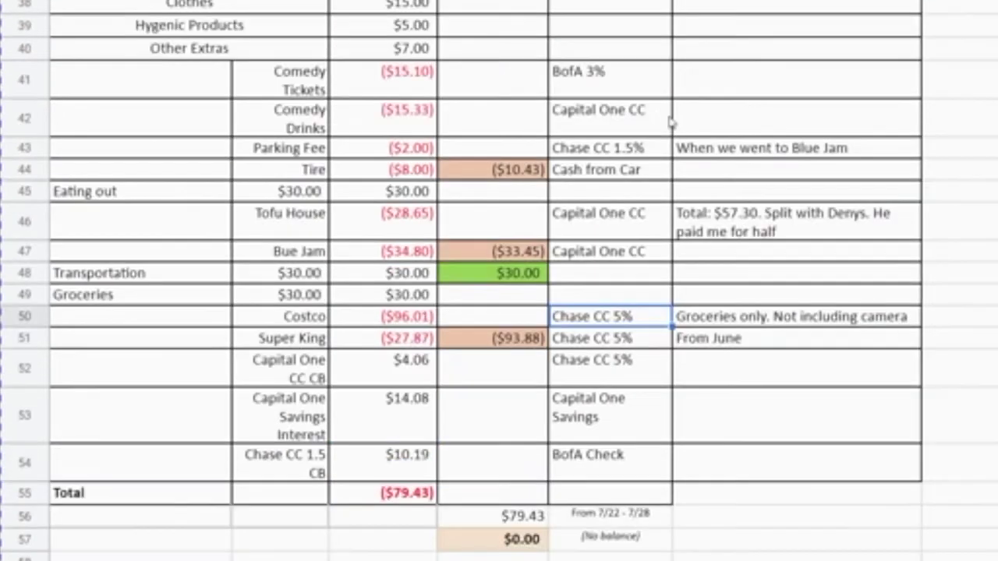
click(612, 338)
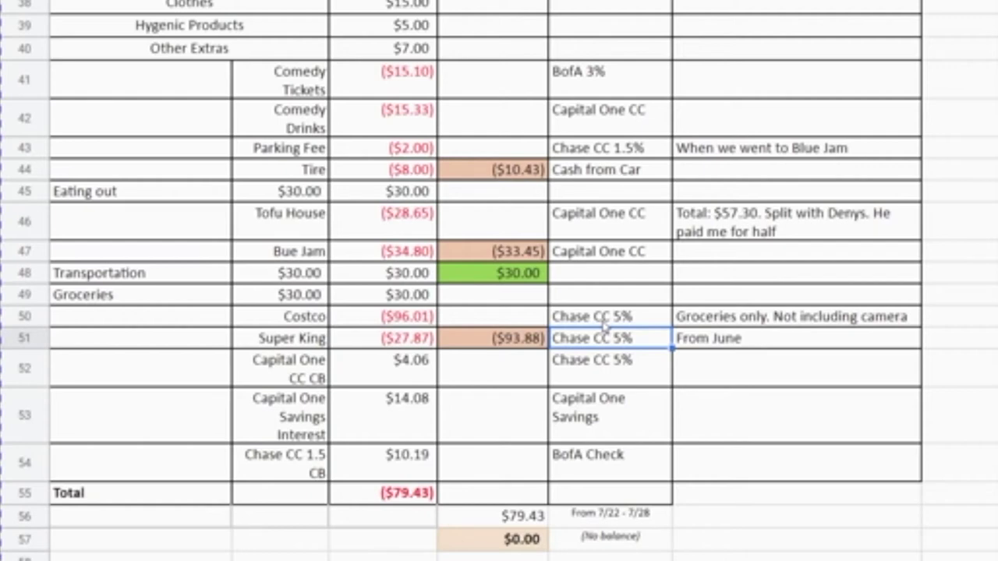
Set the payment method in the Capital One CC CB row of the 7/1 - 7/7 budget to Capital One CC.
click(27, 380)
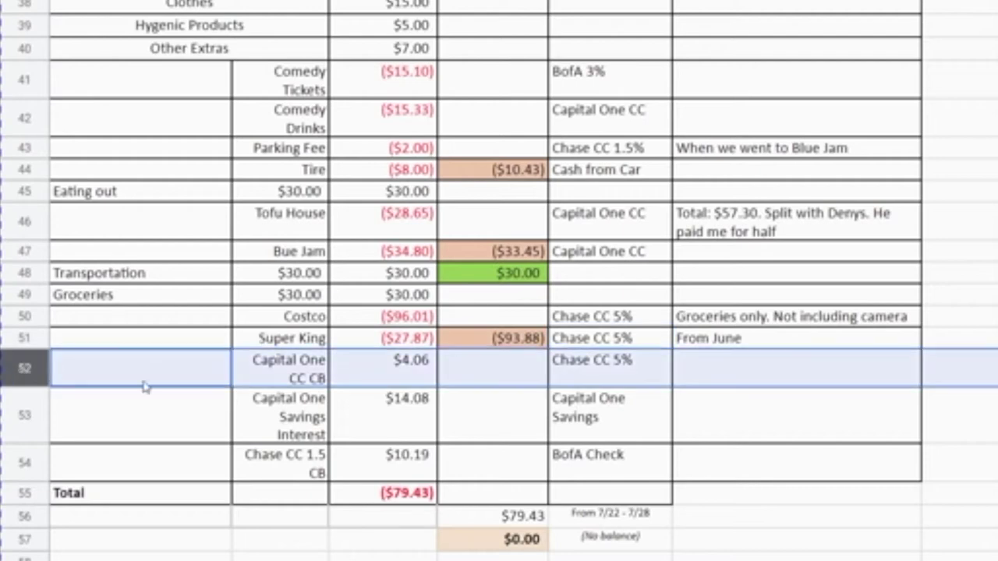
click(290, 373)
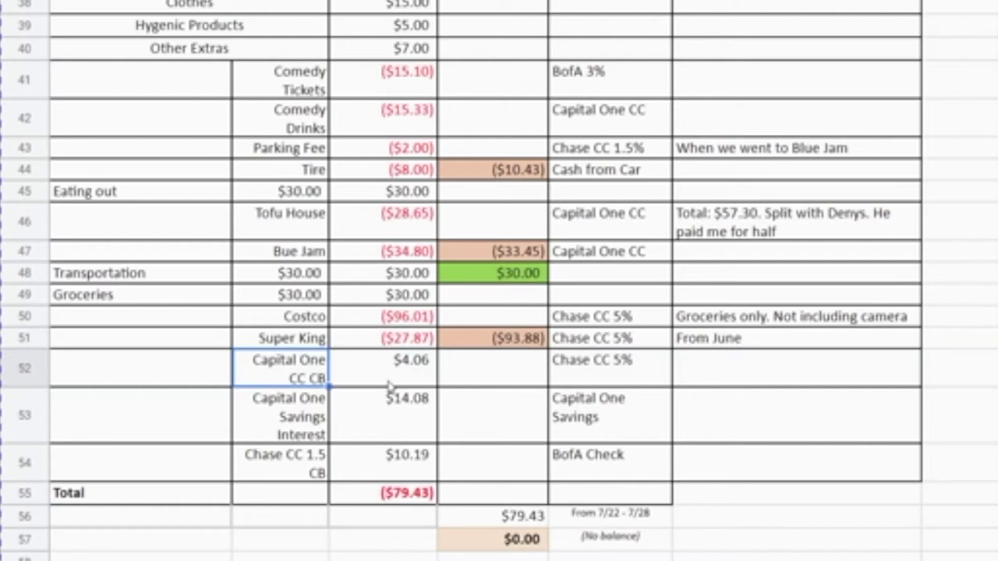
click(608, 370)
text(Capital One CC)
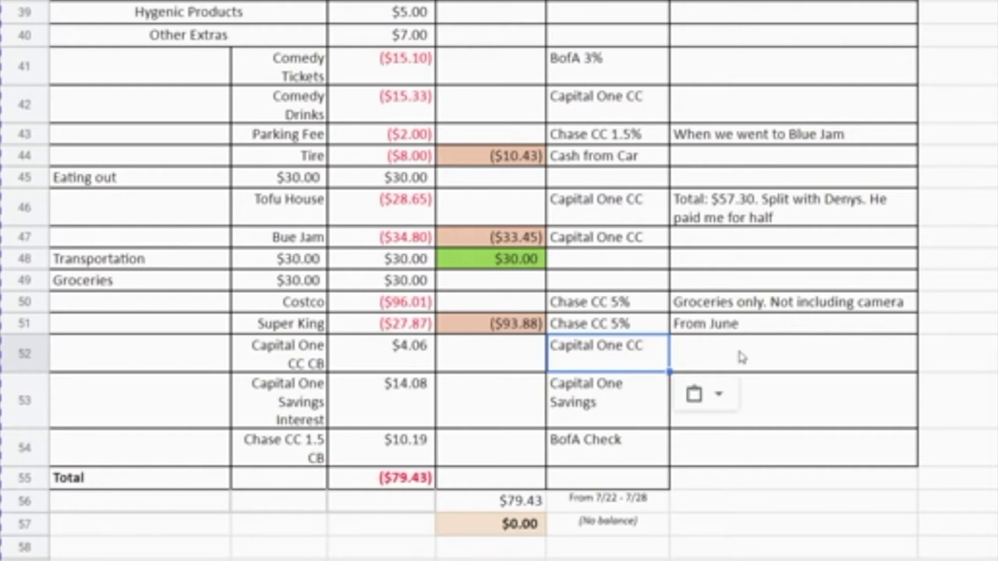
Review the Capital One Savings Interest row's amount and the account recorded under How was it Paid.
key(Left)
key(Left)
key(Left)
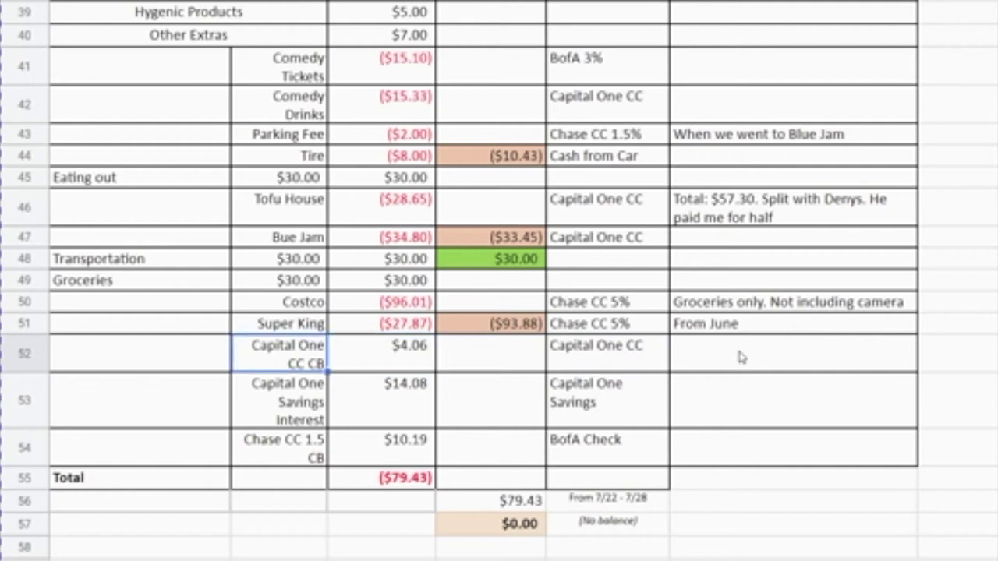
key(Down)
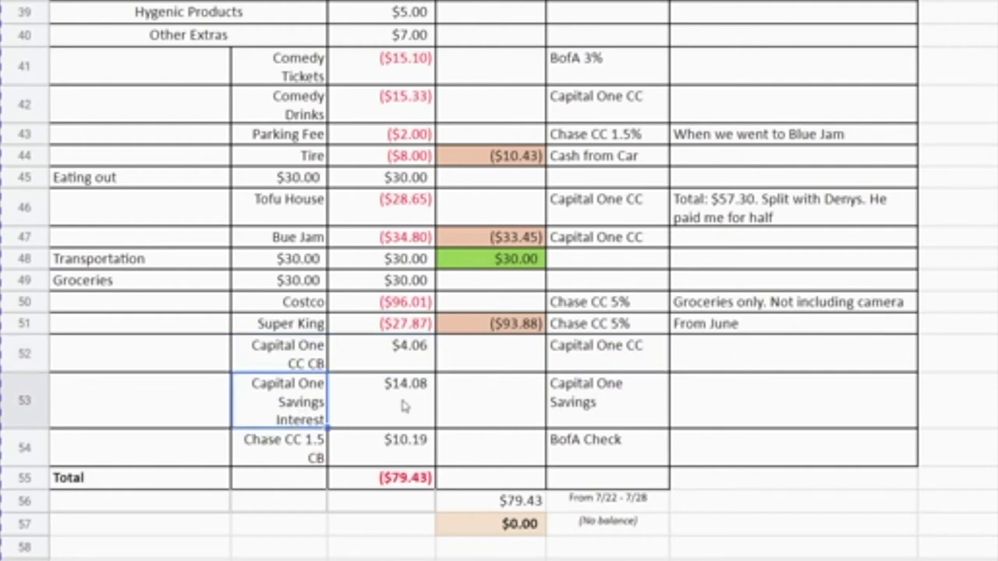
click(405, 406)
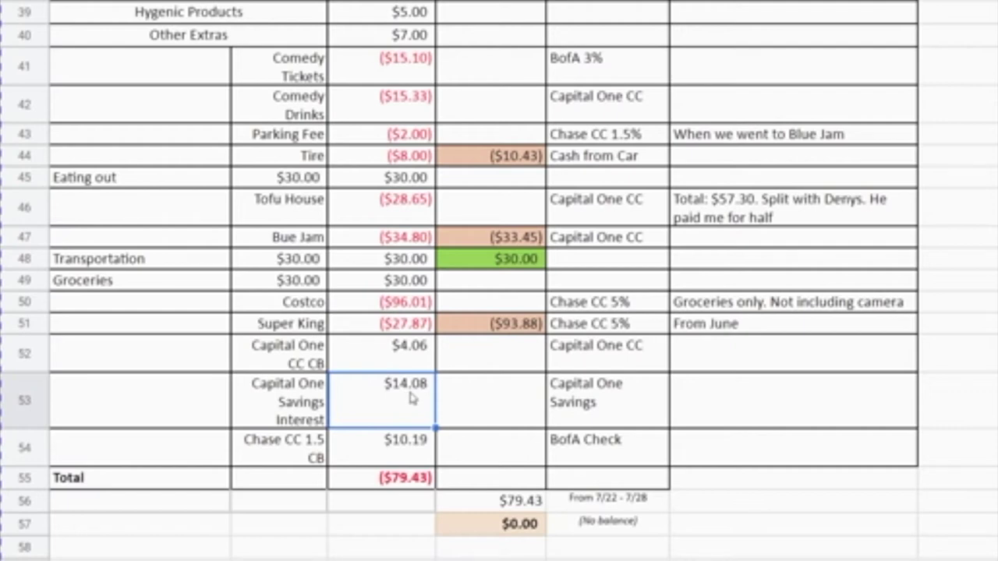
click(620, 411)
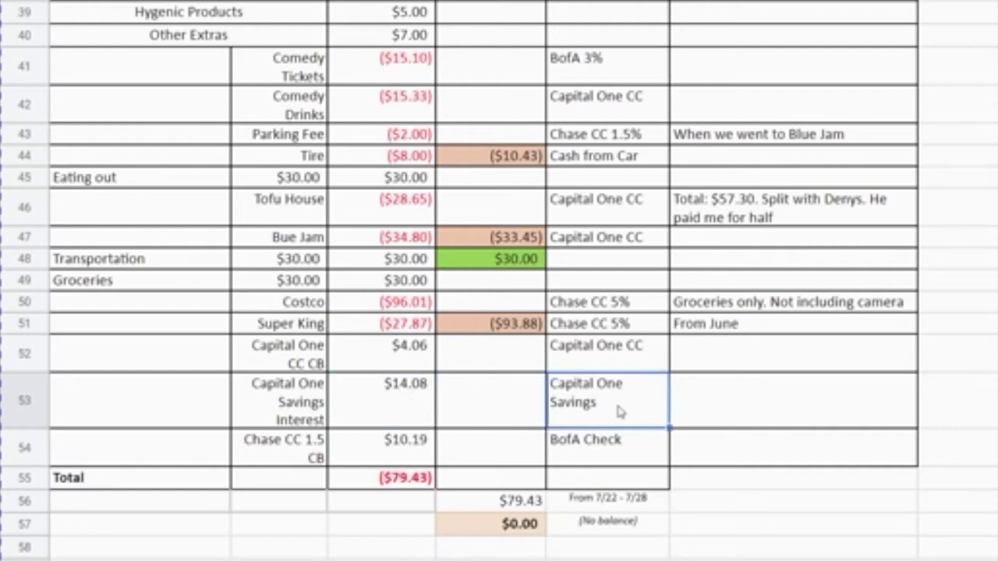
Check the Chase CC 1.5 CB row's amount and the account recorded under How was it Paid.
click(293, 454)
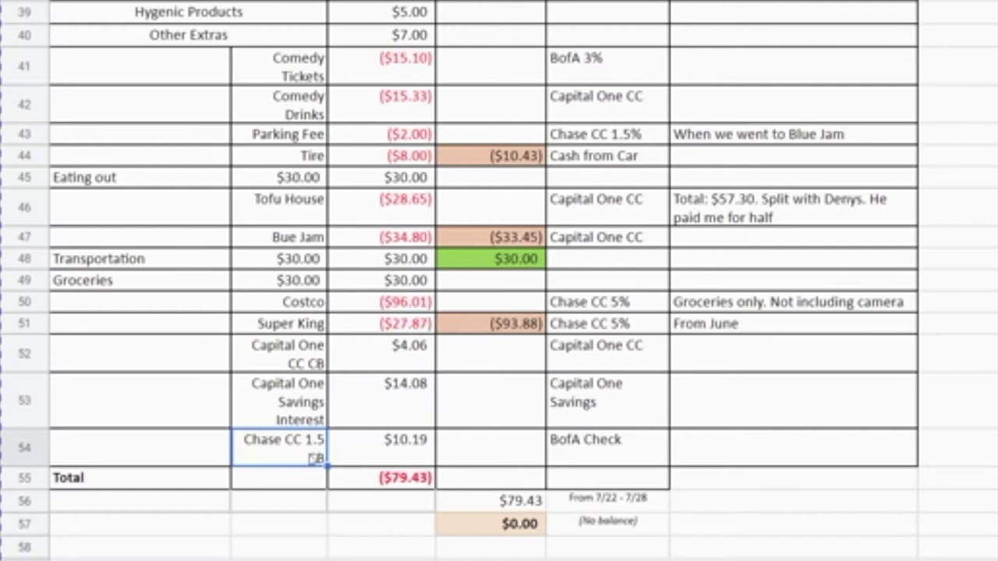
click(416, 451)
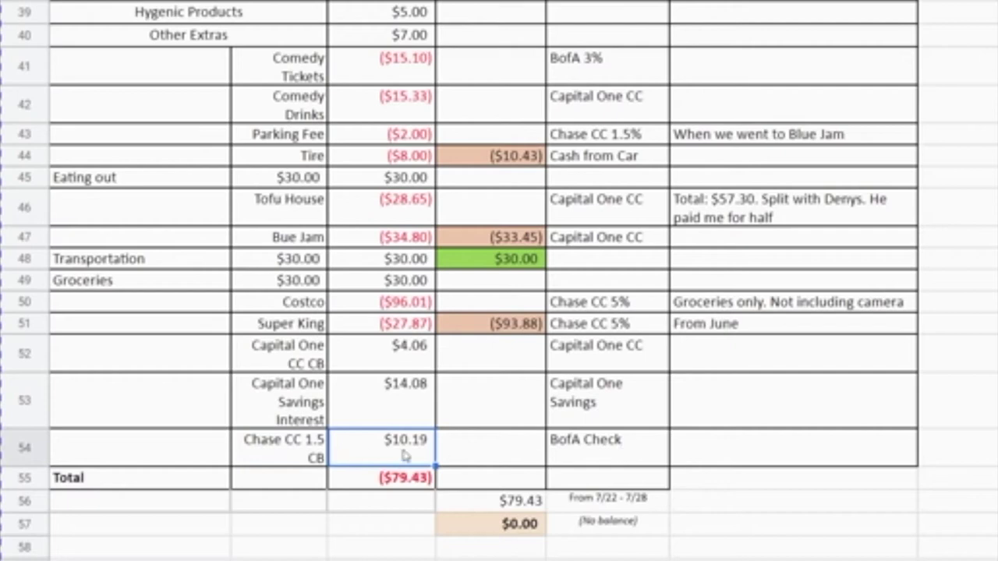
click(637, 449)
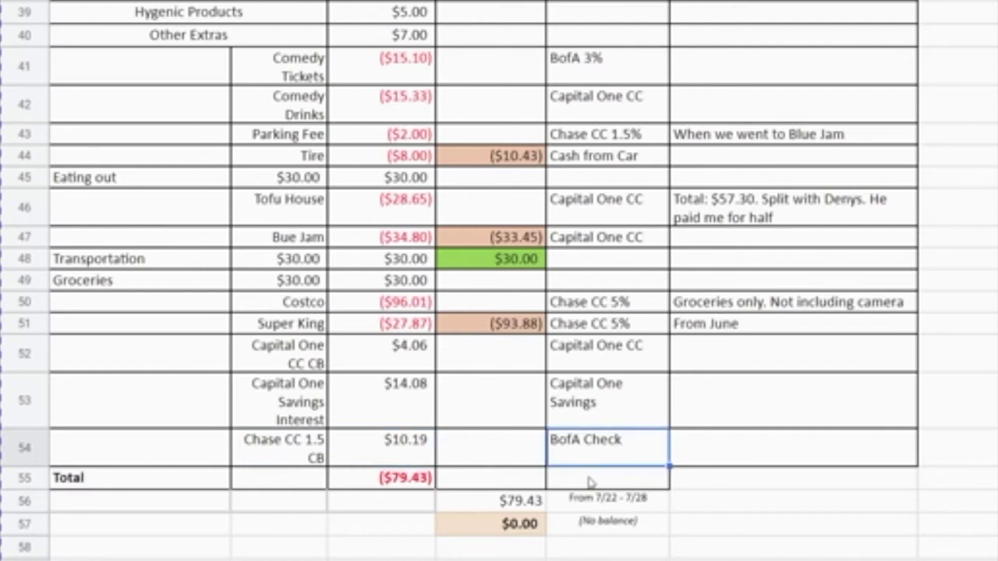
Compare the Total of the 7/1 - 7/7 week with its Actually Spent amount.
key(Left)
key(Left)
key(Down)
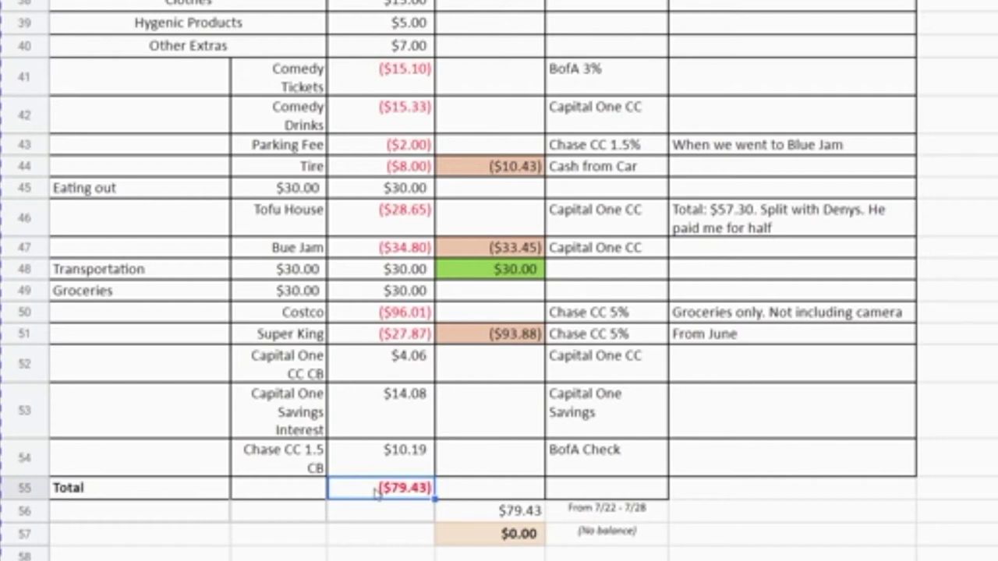
scroll(483, 266, up, 2)
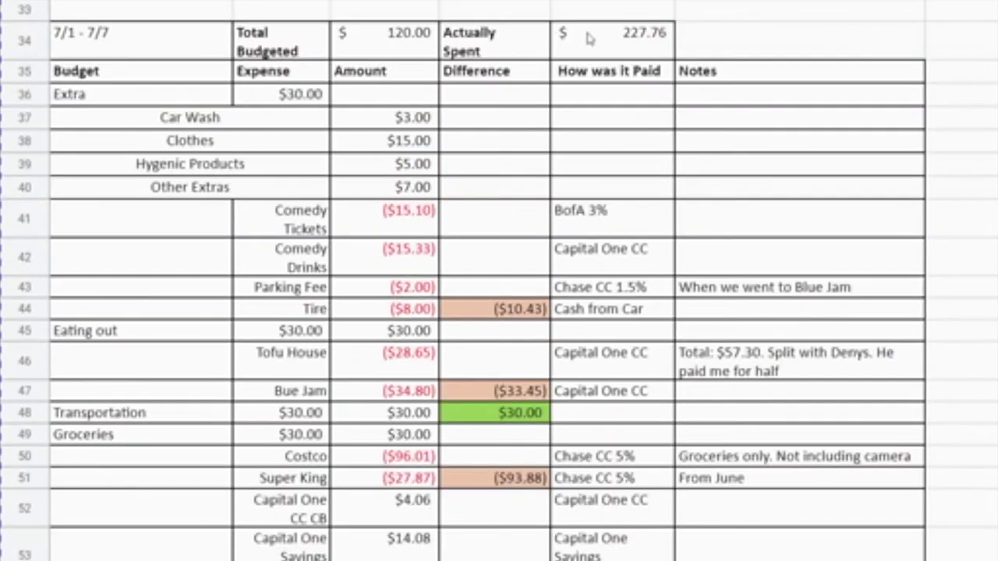
click(602, 47)
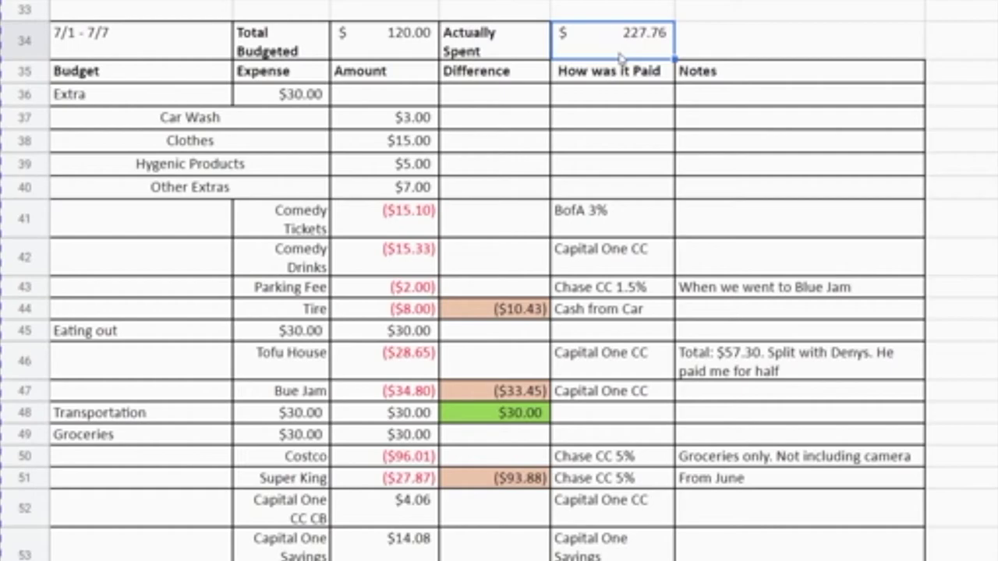
click(234, 507)
key(Down)
key(Down)
key(Down)
key(Down)
key(Down)
key(Down)
key(Down)
key(Down)
key(Down)
key(Down)
key(Down)
key(Down)
key(Down)
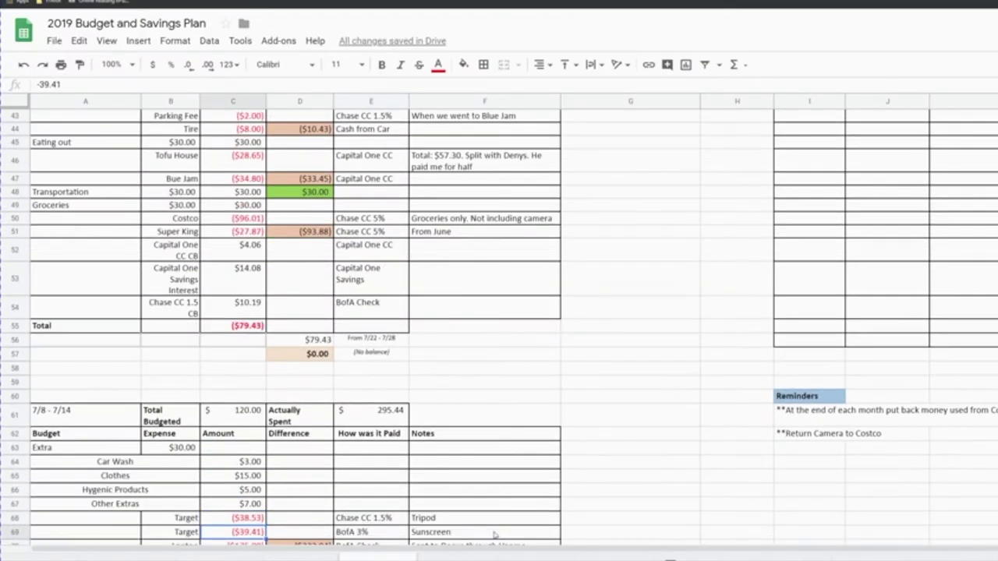
key(Up)
key(Up)
key(Up)
key(Up)
key(Up)
key(Up)
key(Up)
key(Up)
key(Up)
key(Up)
key(Up)
key(Up)
key(Up)
key(Up)
key(Up)
key(Up)
key(Up)
key(Up)
key(Up)
key(Up)
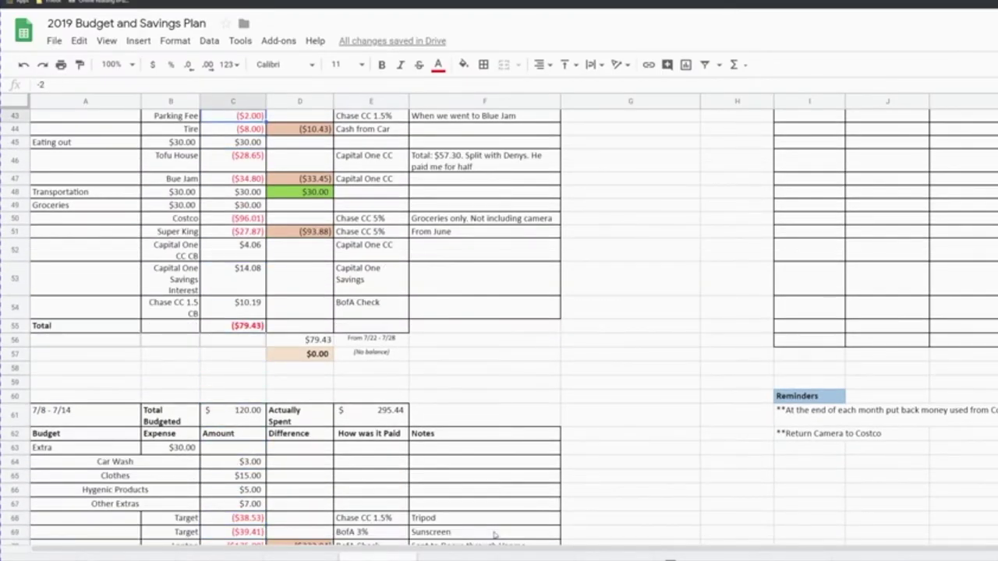
key(Up)
key(Up)
key(Up)
key(Up)
key(Up)
key(Up)
key(Up)
key(Up)
key(Up)
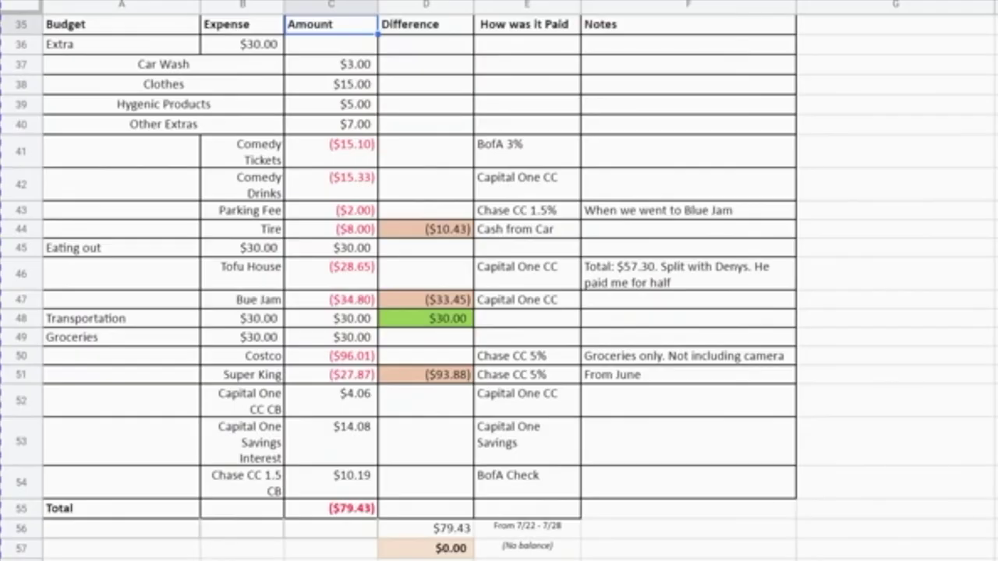
Check the 7/1 - 7/7 Total, the amount covering it below, and the note naming the source week.
click(360, 511)
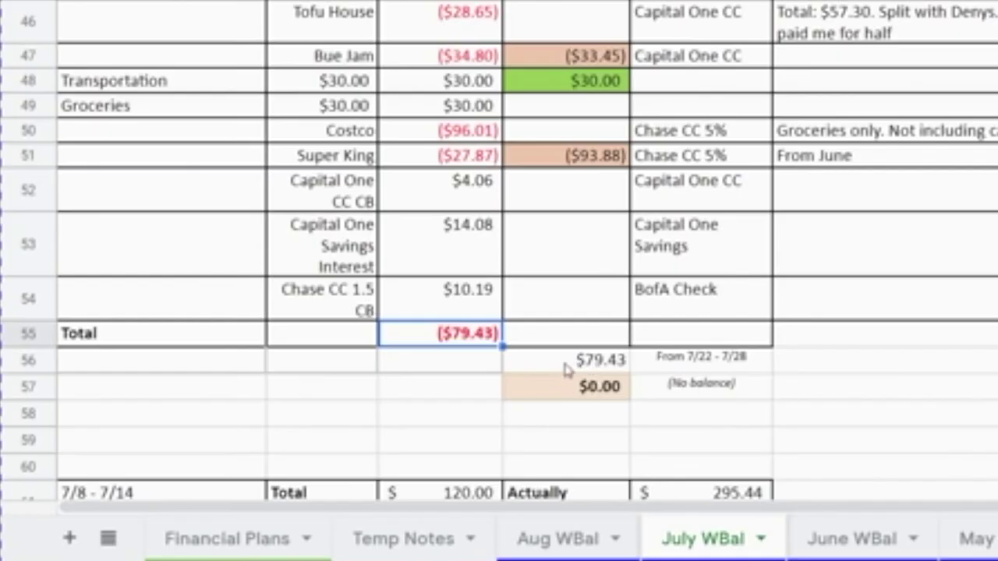
click(409, 533)
click(699, 367)
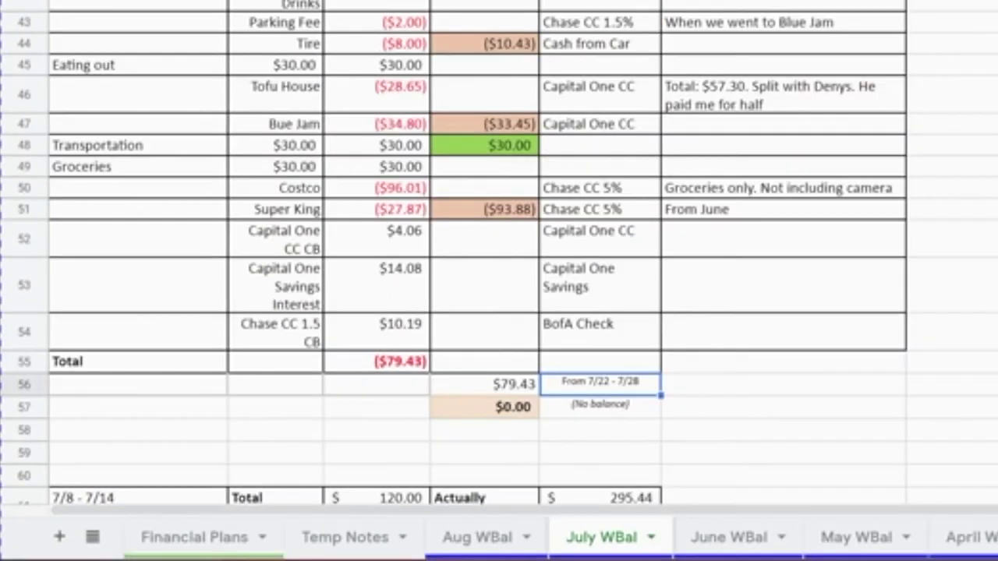
Locate the 7/22 - 7/28 weekly budget further down the July sheet and check its Total.
scroll(723, 379, down, 5)
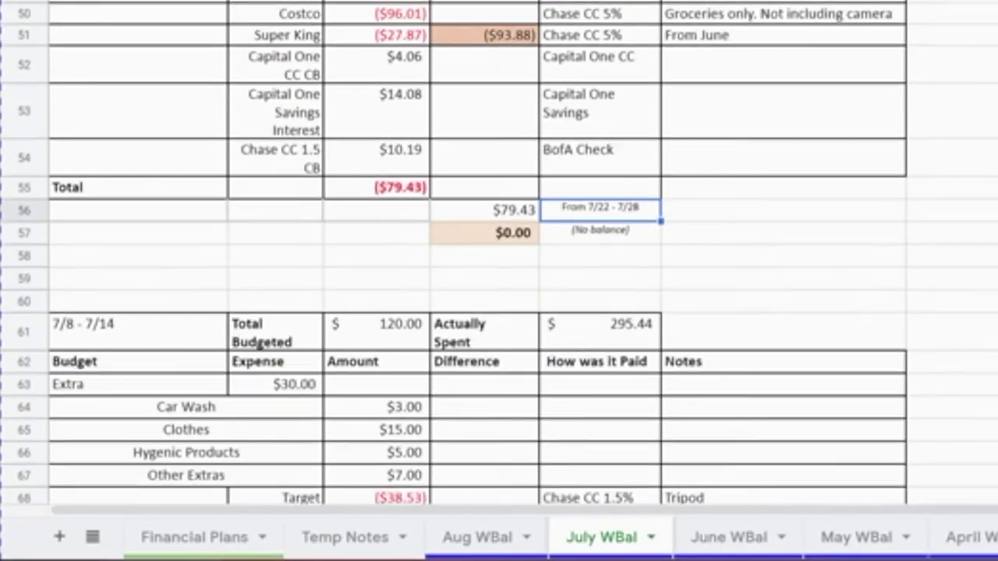
scroll(498, 257, down, 1)
scroll(499, 258, down, 20)
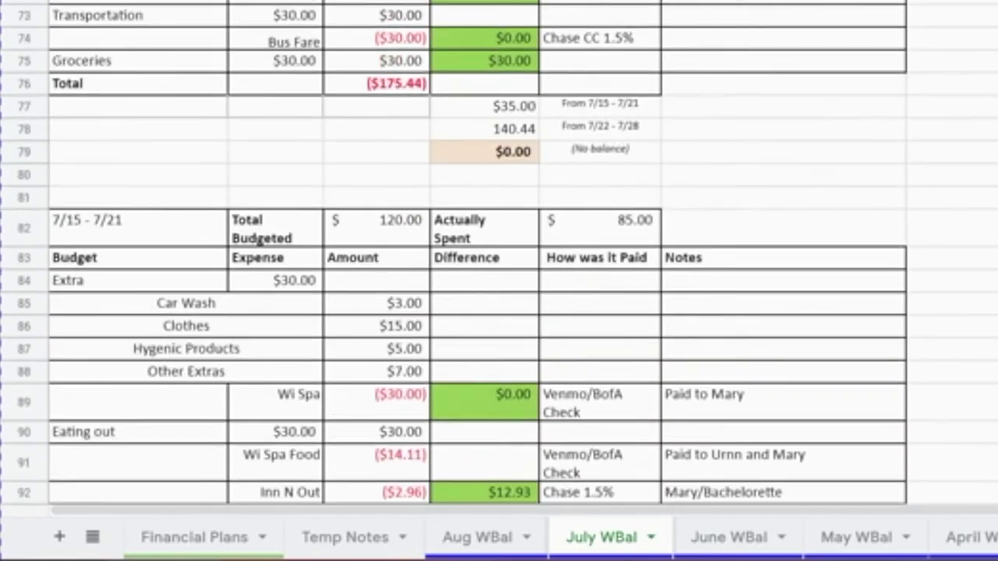
scroll(338, 62, up, 5)
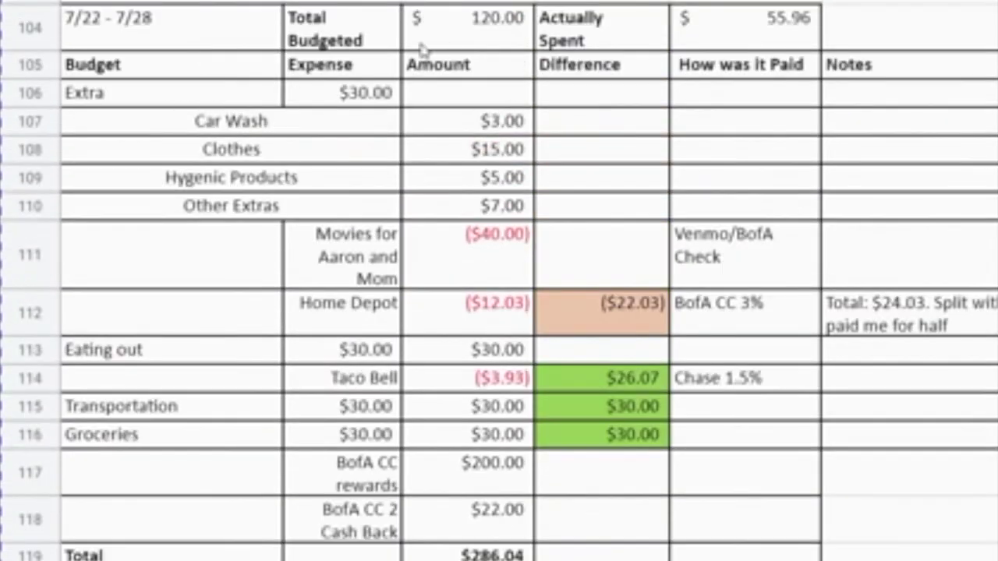
click(30, 40)
click(141, 34)
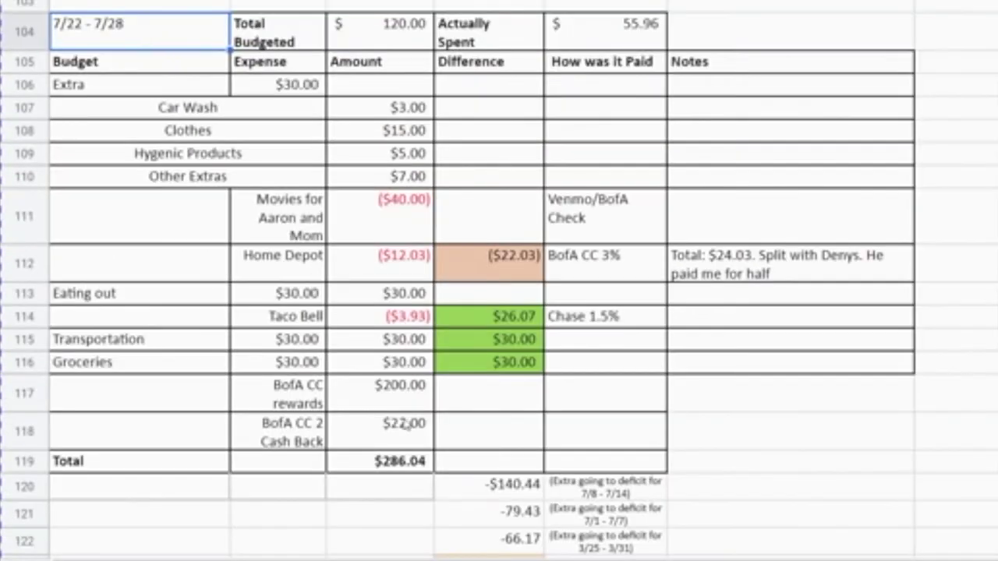
click(405, 470)
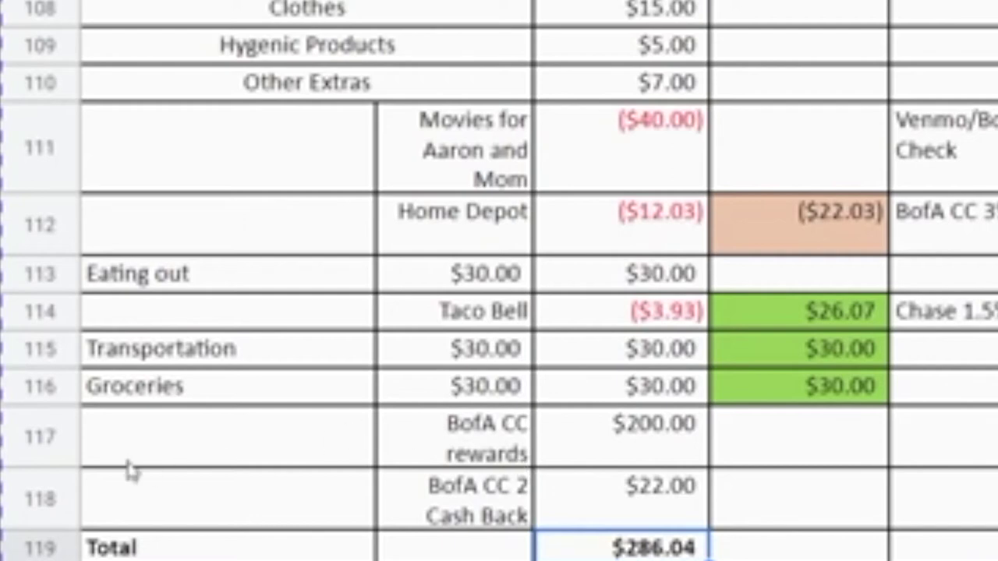
Review the BofA CC rewards and BofA CC 2 Cash Back amounts in the 7/22 - 7/28 budget.
click(40, 439)
click(612, 457)
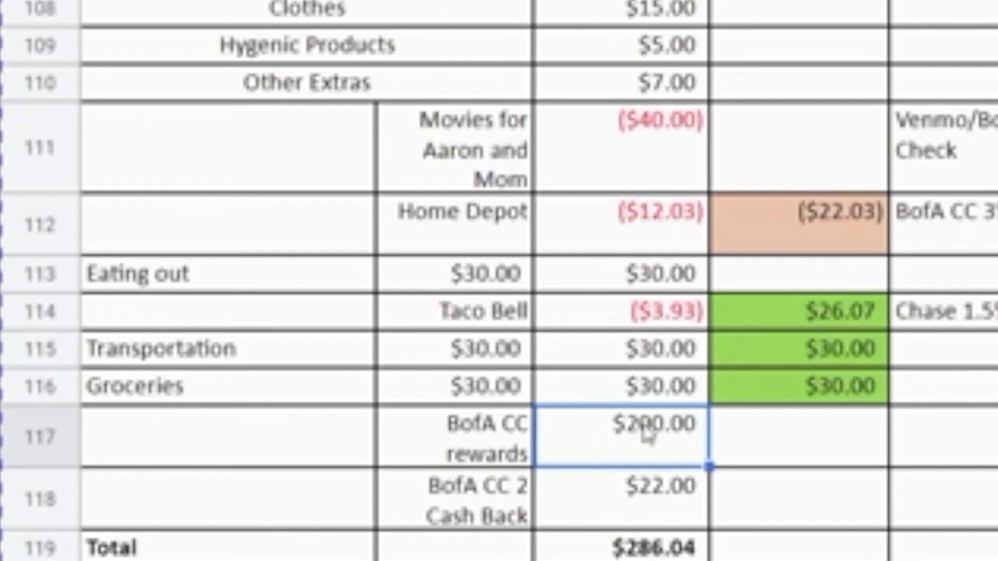
click(472, 516)
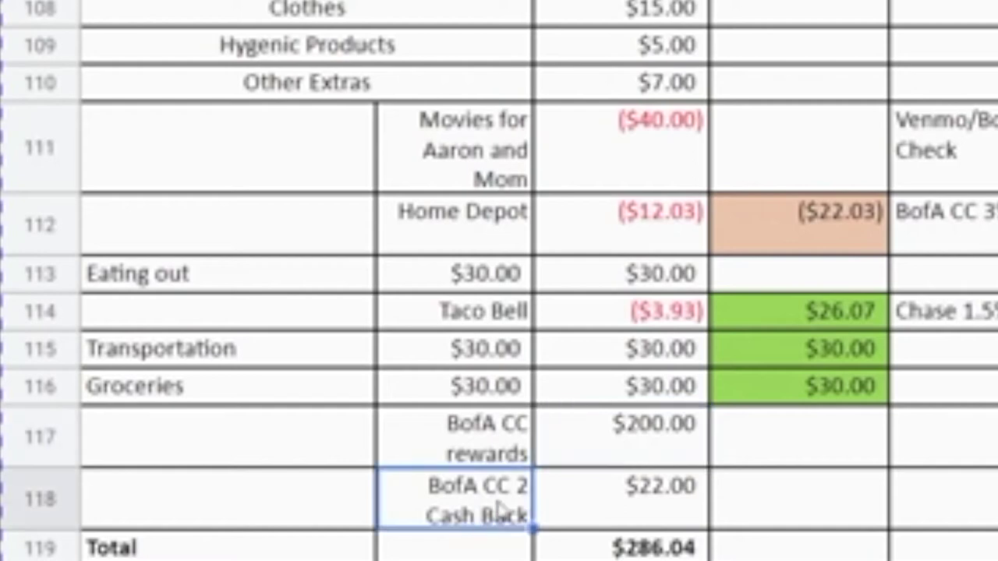
click(686, 513)
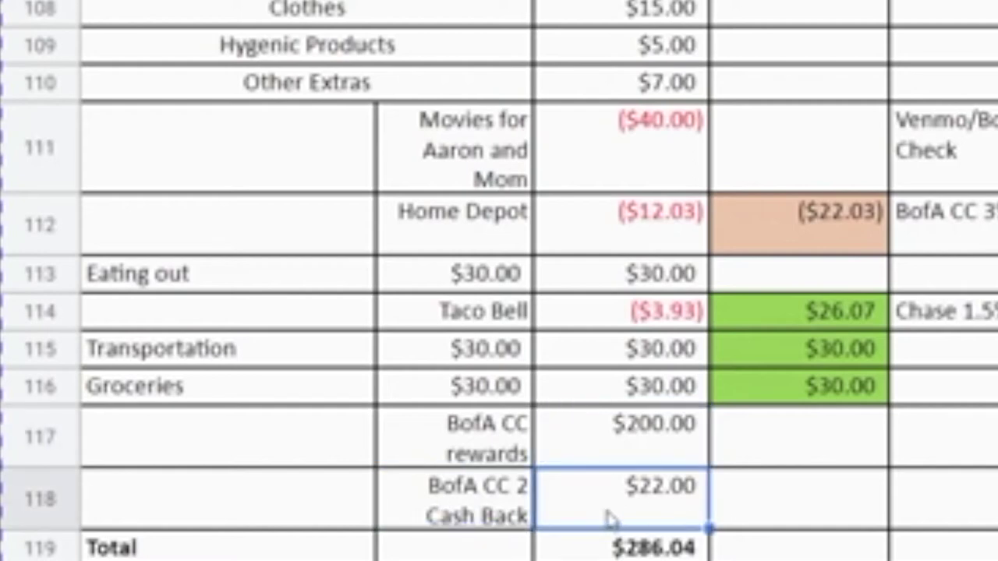
Highlight the Taco Bell, Transportation and Groceries rows of the 7/22 - 7/28 week one after another to review their differences.
click(759, 318)
click(40, 315)
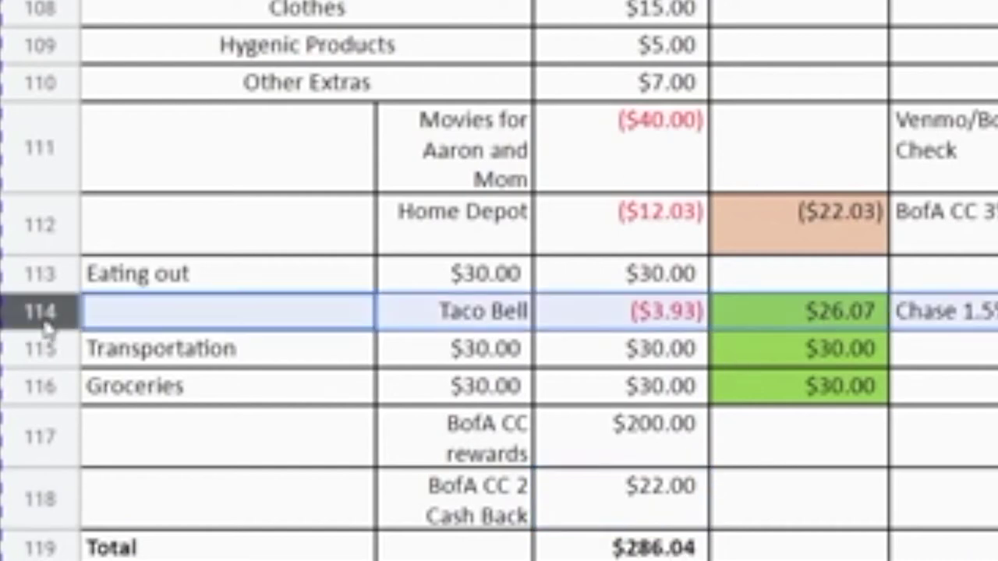
click(44, 355)
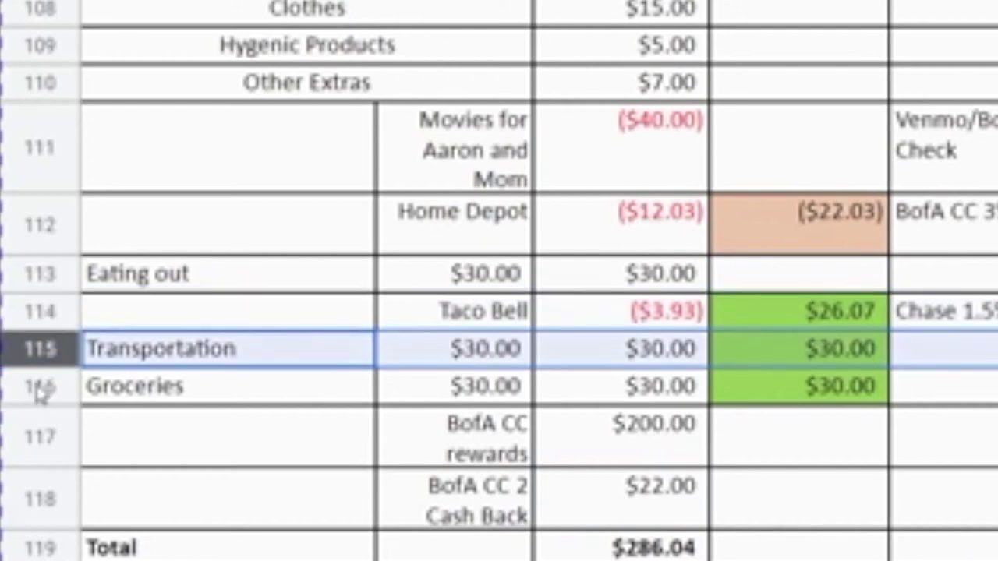
click(40, 390)
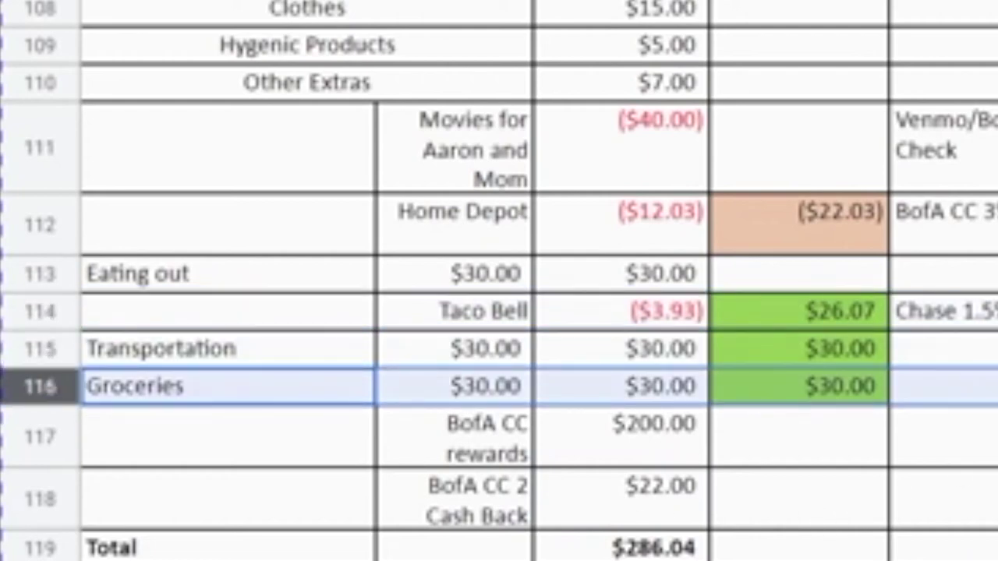
Compare the 7/22 - 7/28 Total with the deductions below it that cover the 7/1 - 7/7 and 7/8 - 7/14 deficits.
click(648, 555)
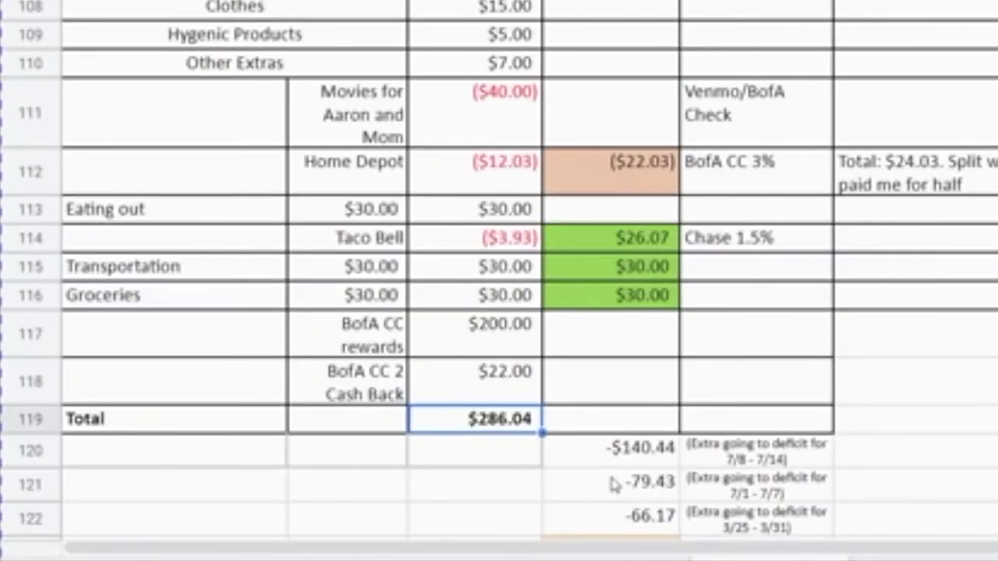
click(605, 492)
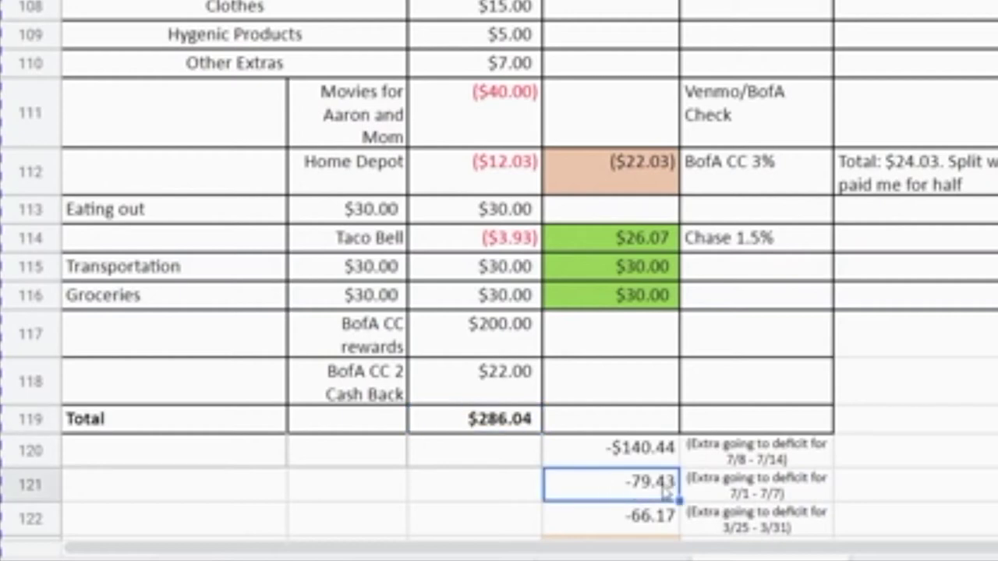
click(31, 484)
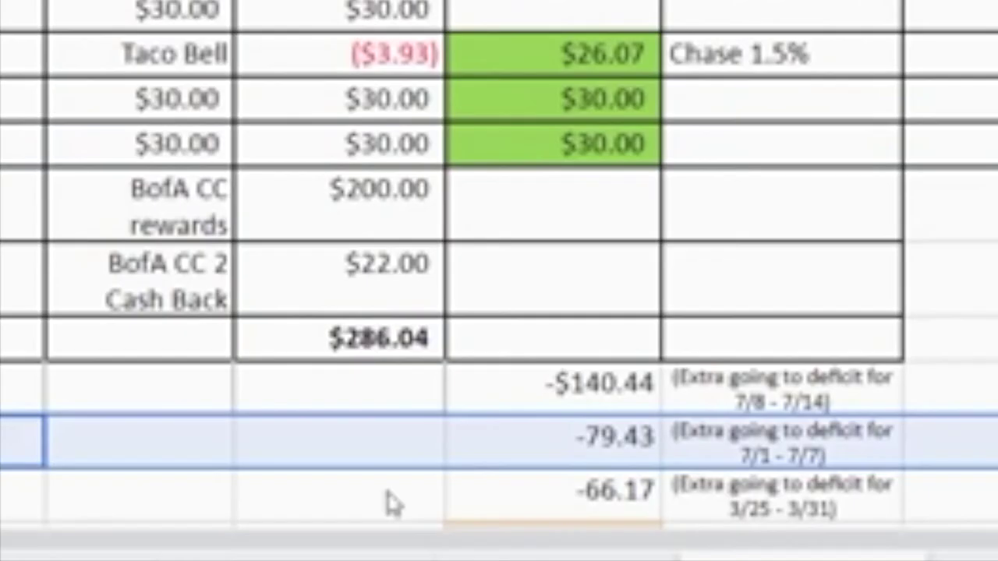
click(707, 454)
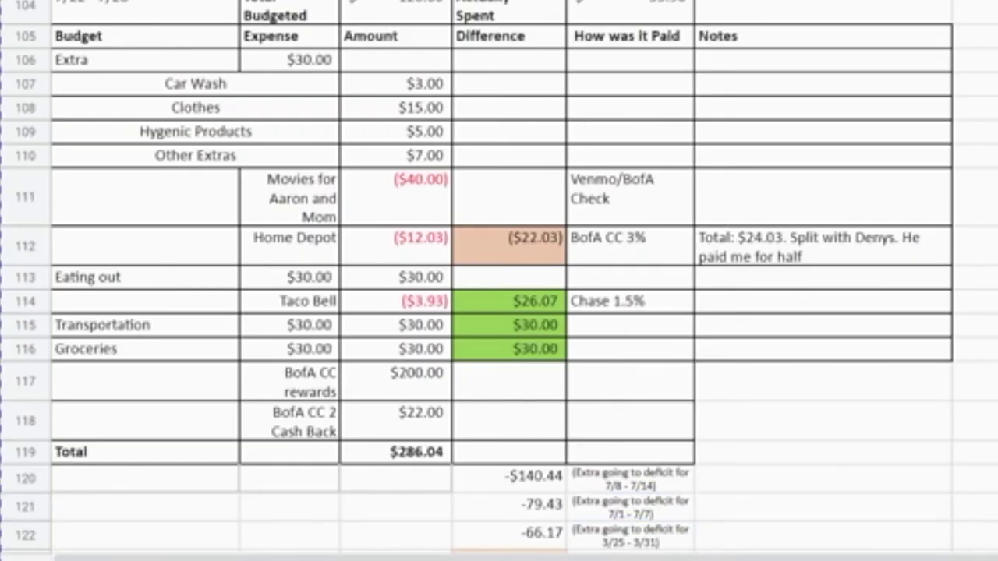
Return to the 7/1 - 7/7 week and check the amount brought in from 7/22 - 7/28 below its Total.
scroll(499, 277, up, 11)
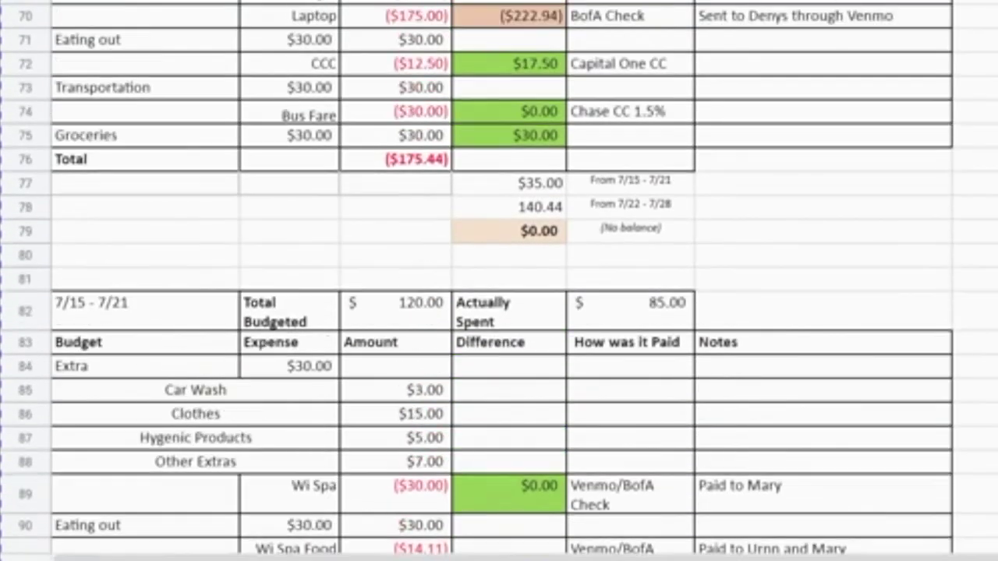
scroll(499, 278, up, 2)
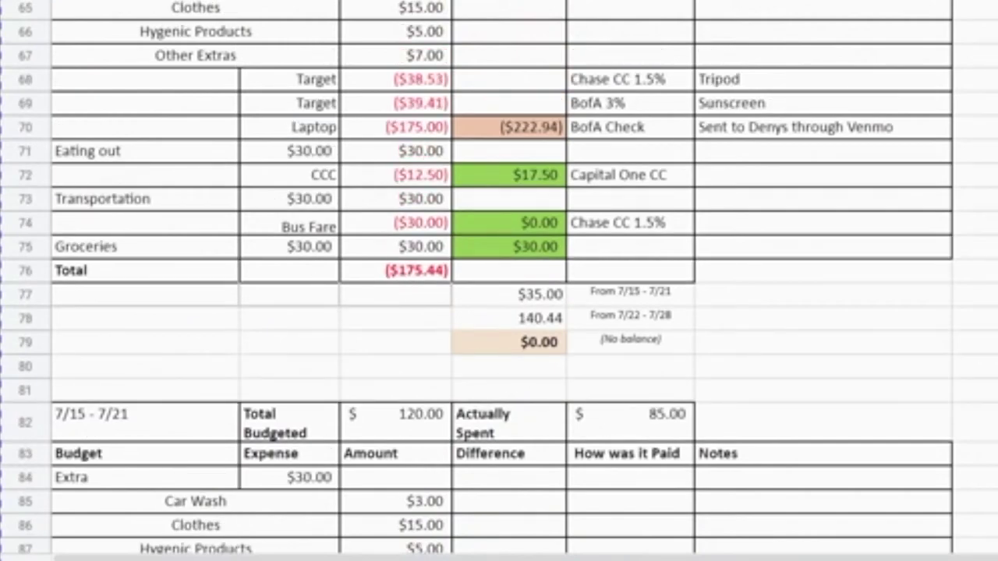
scroll(499, 277, up, 1)
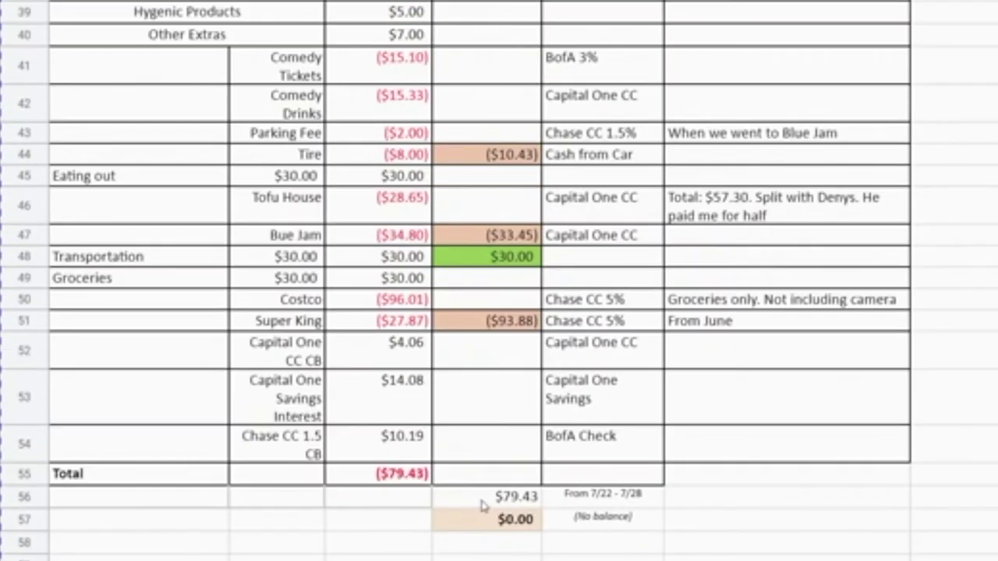
click(489, 502)
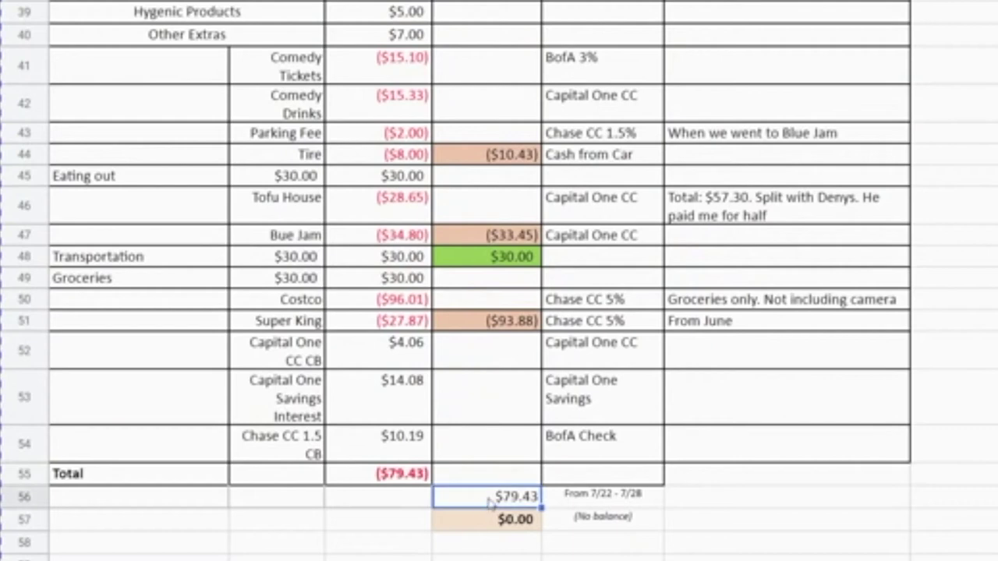
click(597, 508)
key(Escape)
click(577, 509)
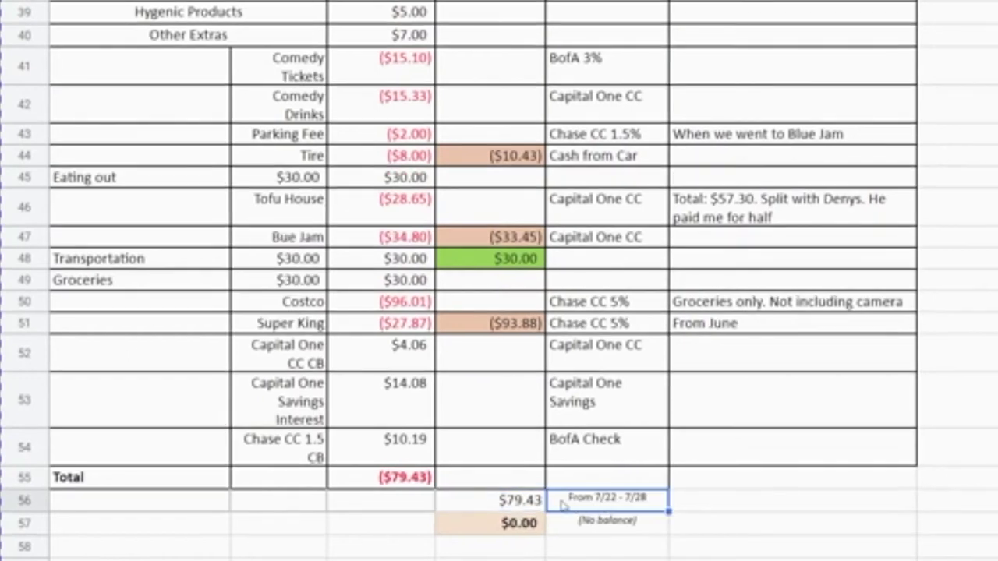
Compare the 7/22 - 7/28 contribution with the final balance and its note under the 7/1 - 7/7 budget.
click(513, 501)
click(588, 507)
click(529, 506)
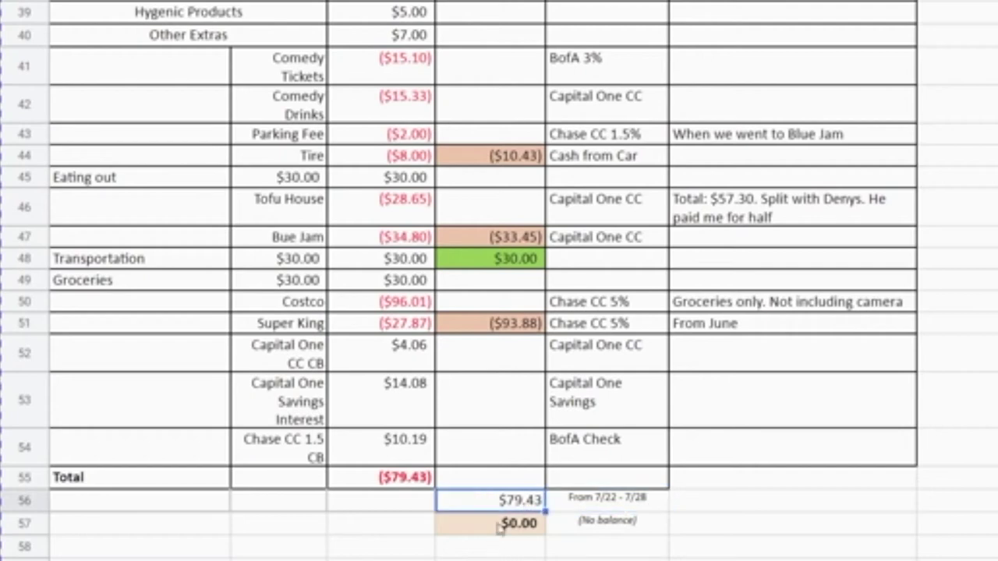
click(499, 528)
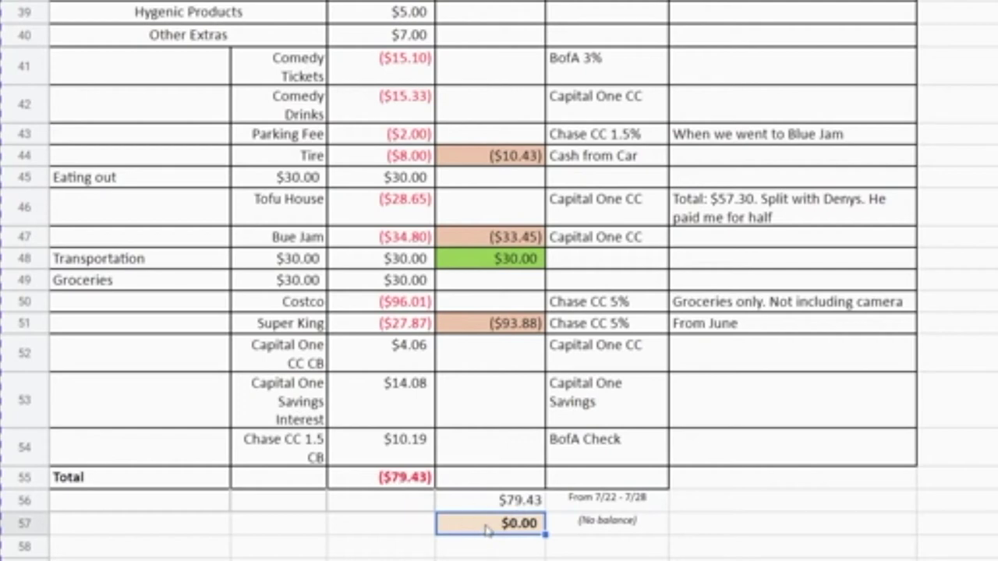
click(625, 531)
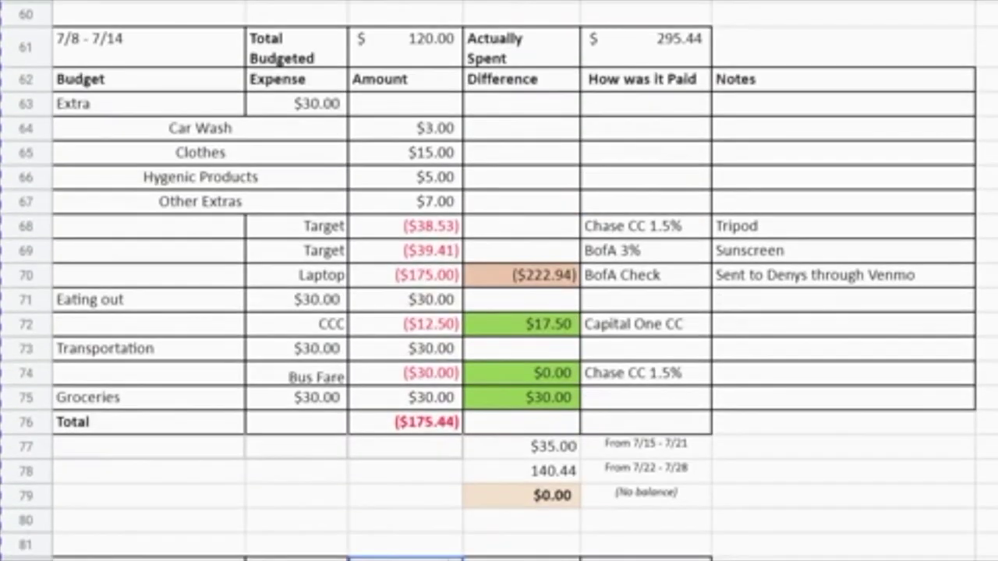
Highlight the 7/8 - 7/14 header row, its date range and total budgeted amount, and its Extra, first Target and Laptop rows.
click(45, 45)
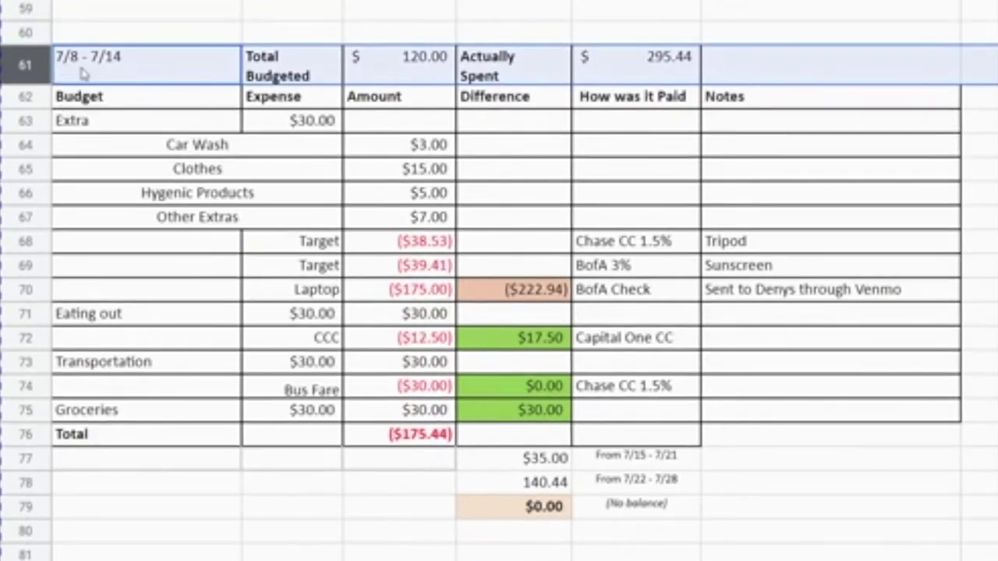
click(121, 59)
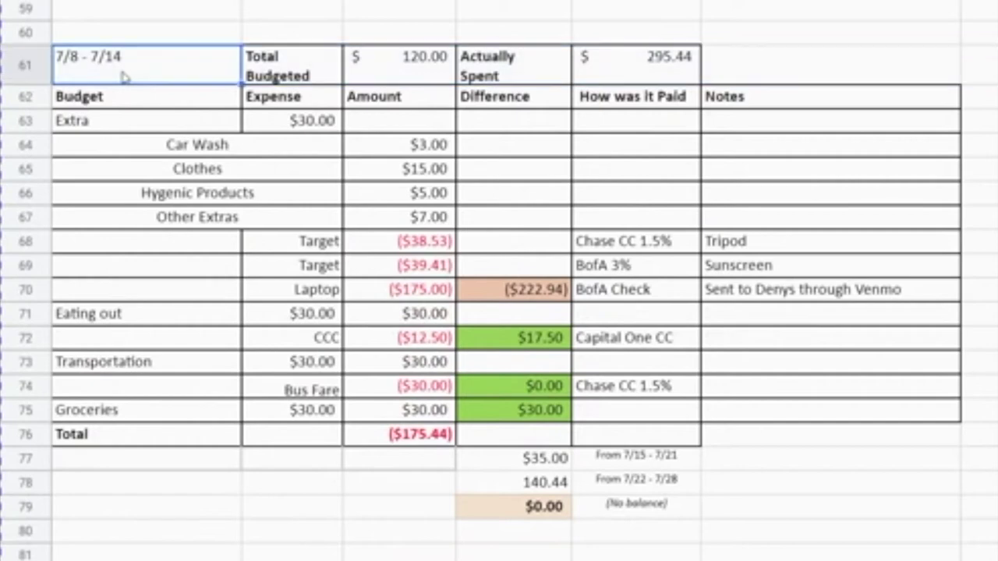
click(417, 69)
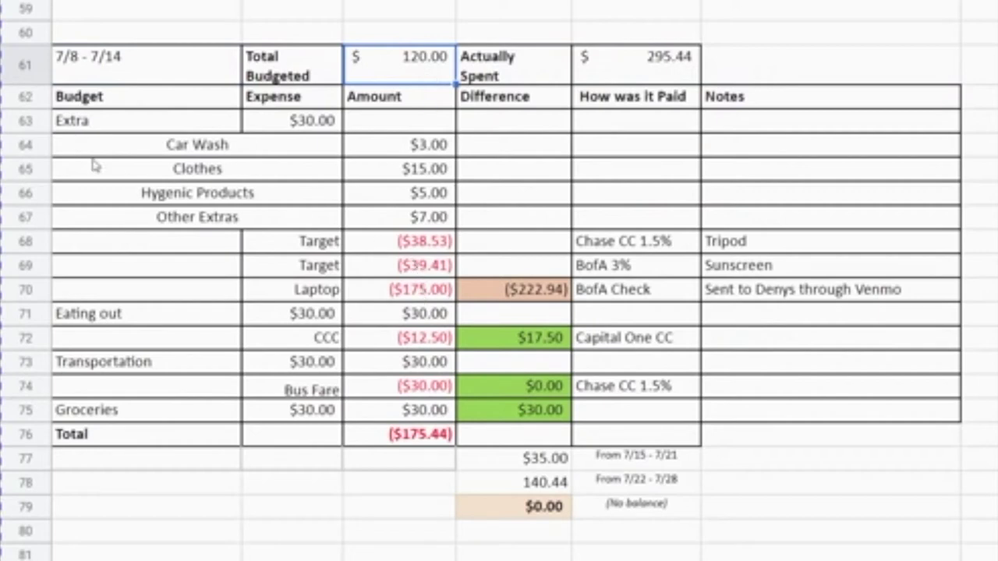
click(25, 125)
click(26, 244)
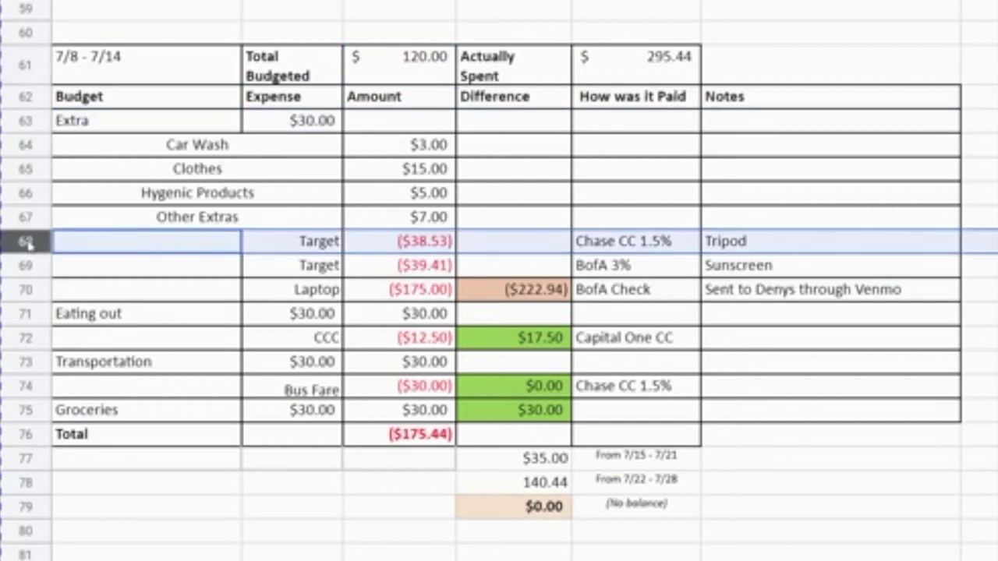
click(34, 291)
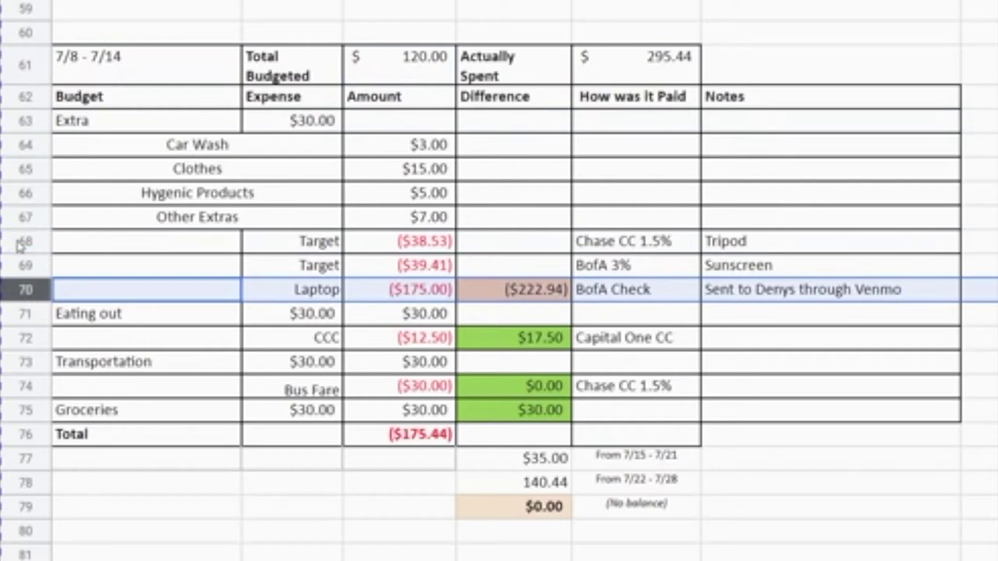
Review the 7/8 - 7/14 Extra allowance and its Car Wash, Clothes, Hygenic Products and Other Extras rows one after another.
click(317, 130)
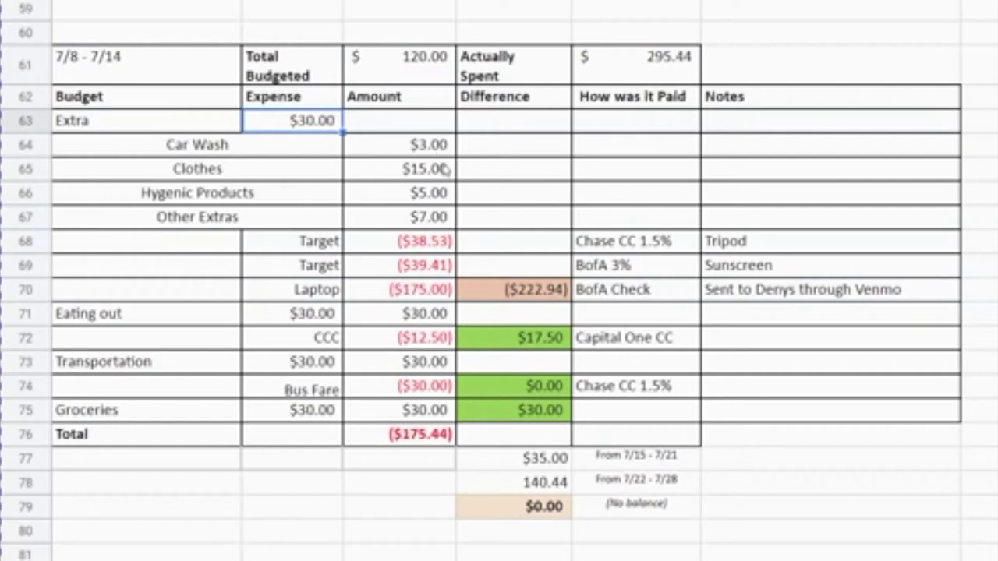
click(17, 146)
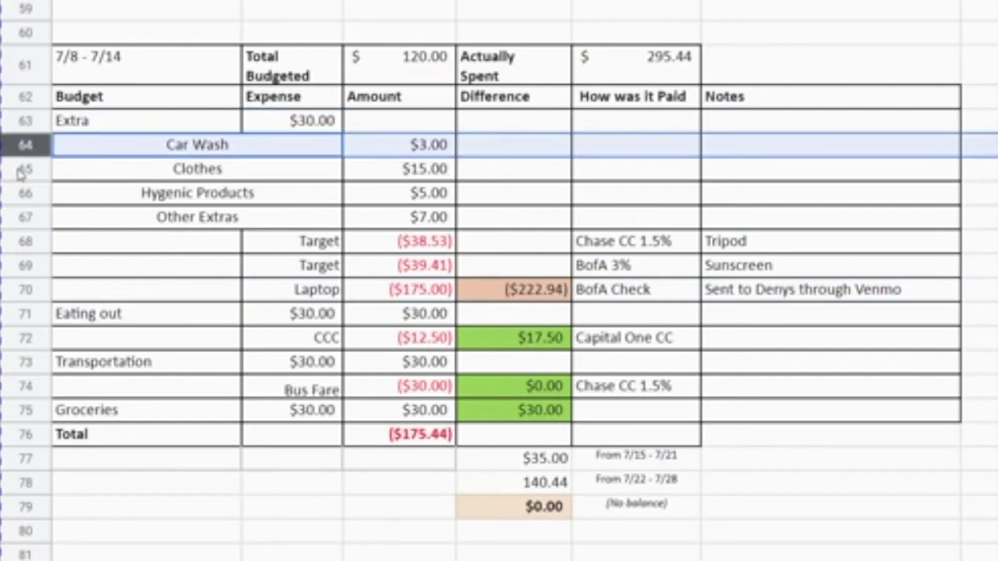
click(21, 171)
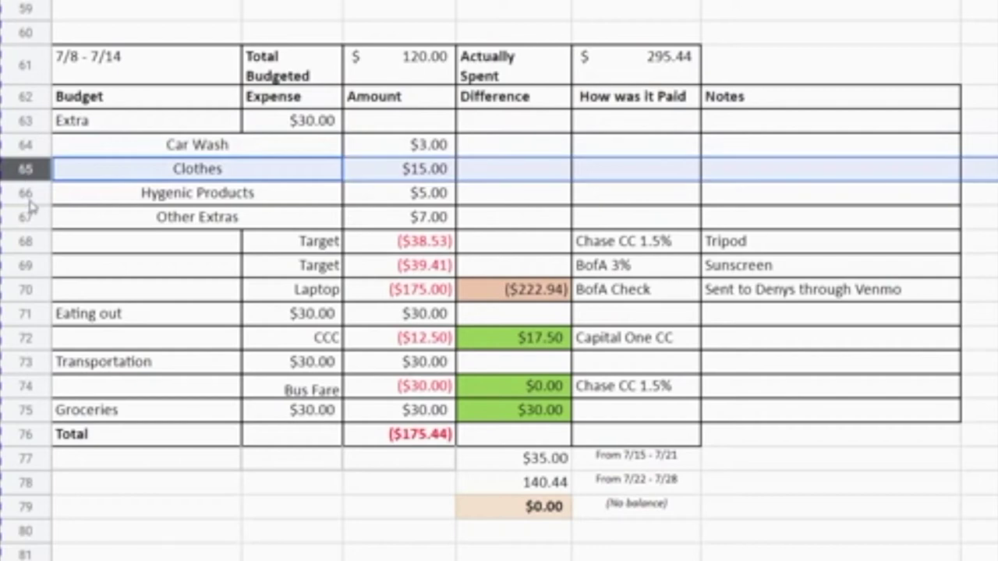
click(23, 195)
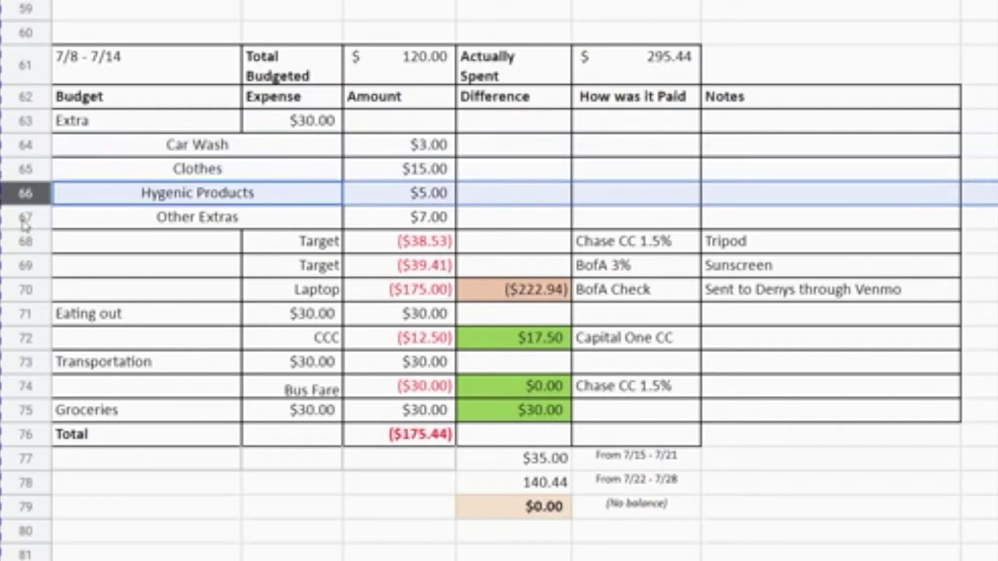
click(24, 222)
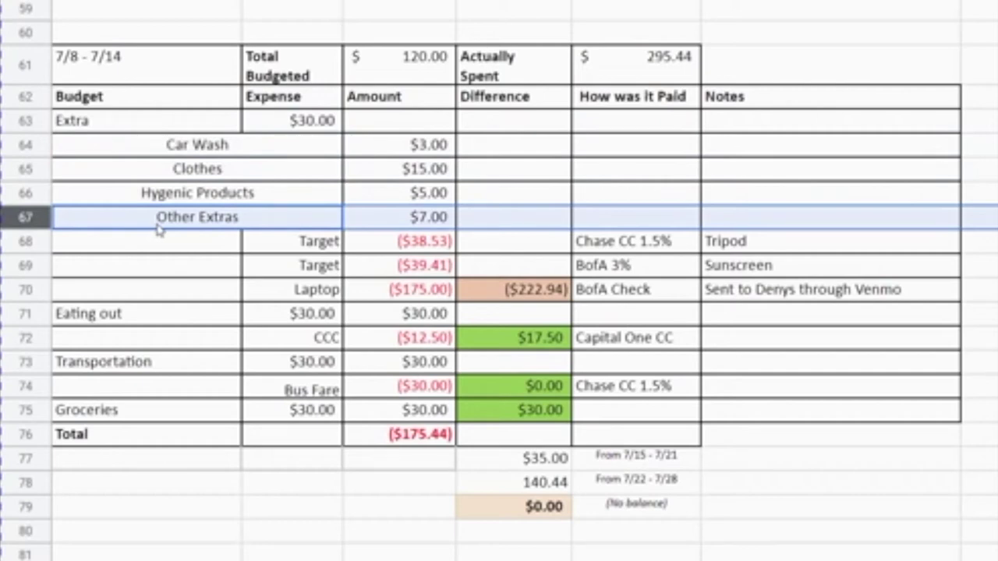
click(404, 219)
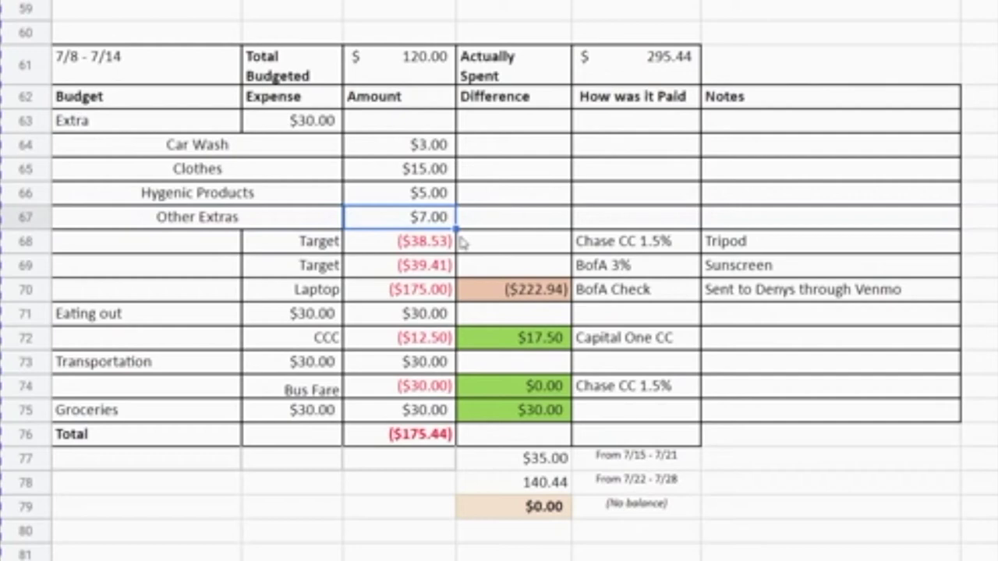
Highlight the Target and Laptop amounts of the 7/8 - 7/14 week together, and review their expense rows.
drag(421, 289, 428, 231)
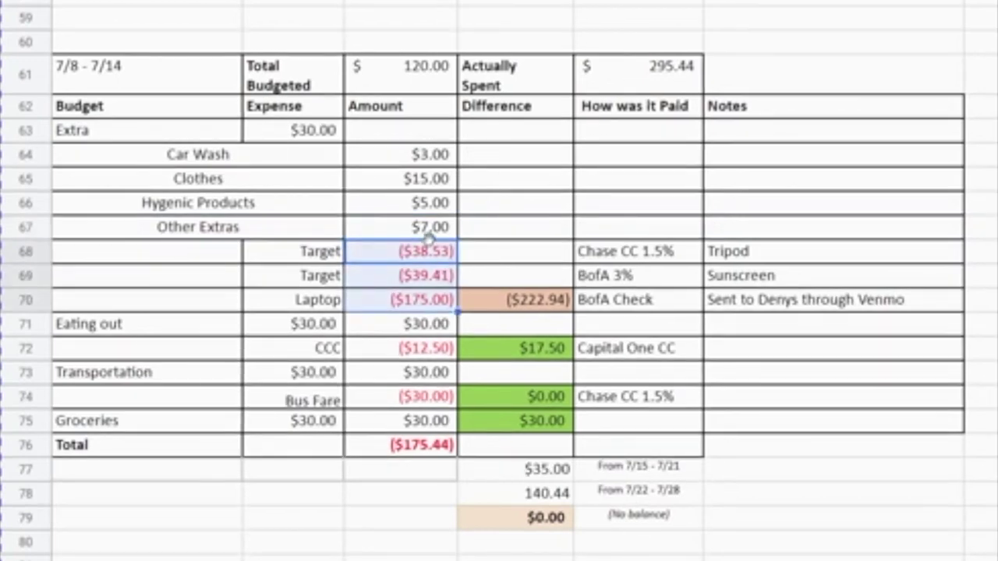
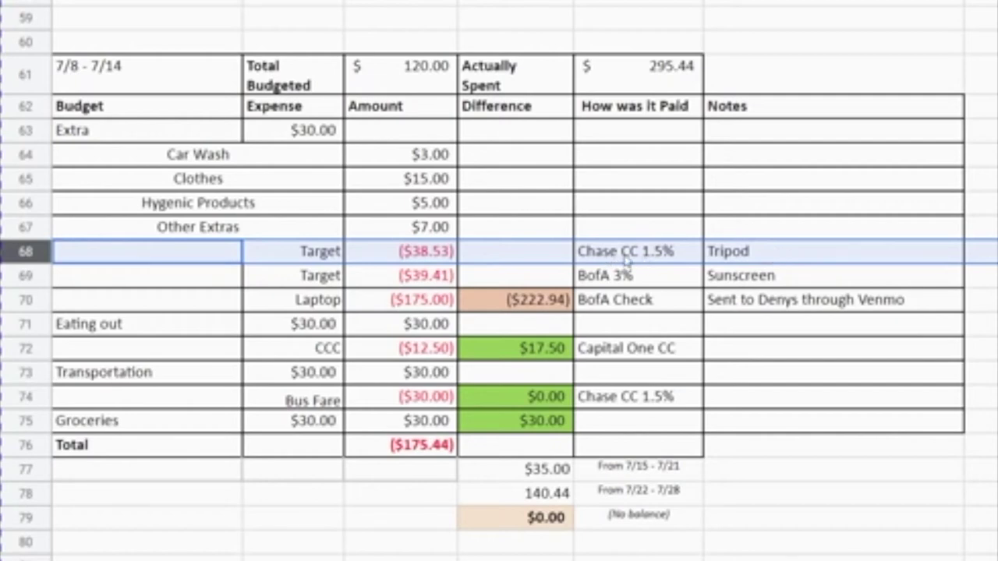
click(18, 275)
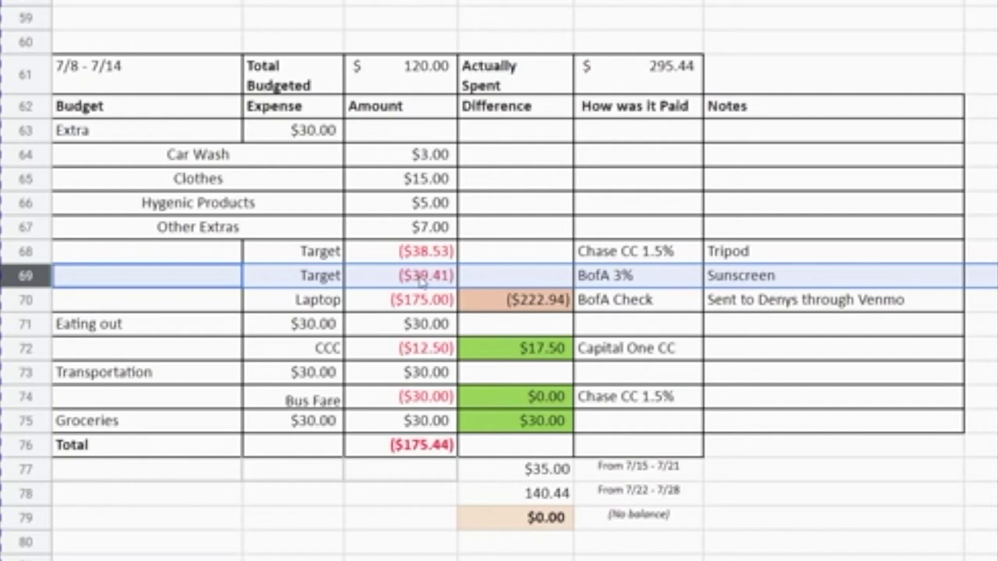
click(39, 299)
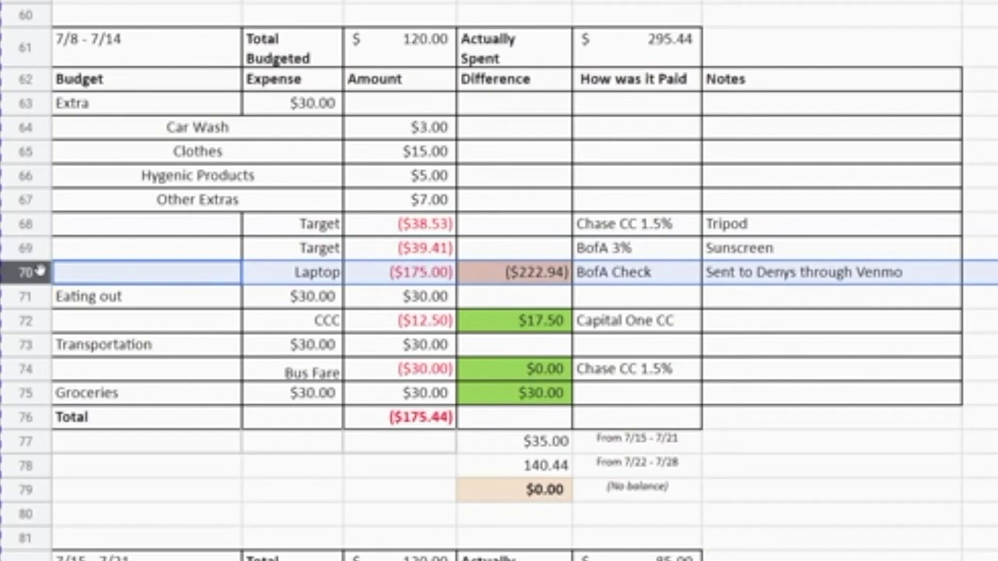
Examine the Laptop expense's amount, payment method and note in the 7/8 - 7/14 budget.
click(407, 274)
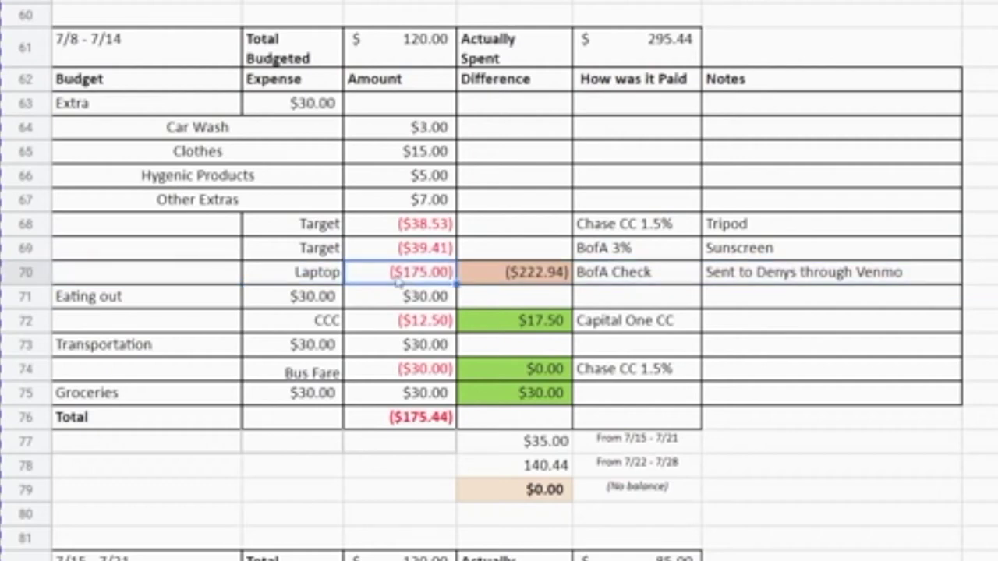
click(30, 273)
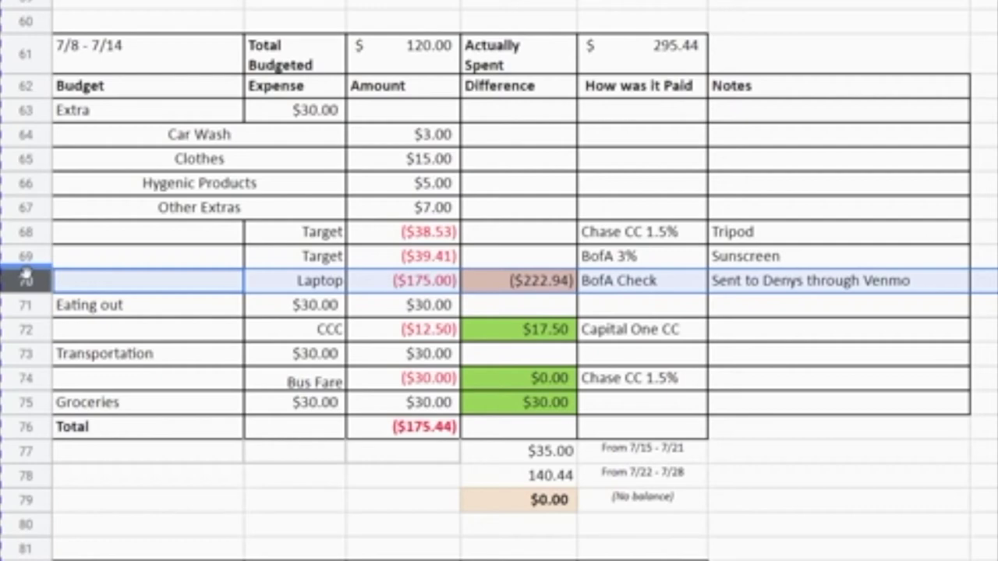
click(403, 284)
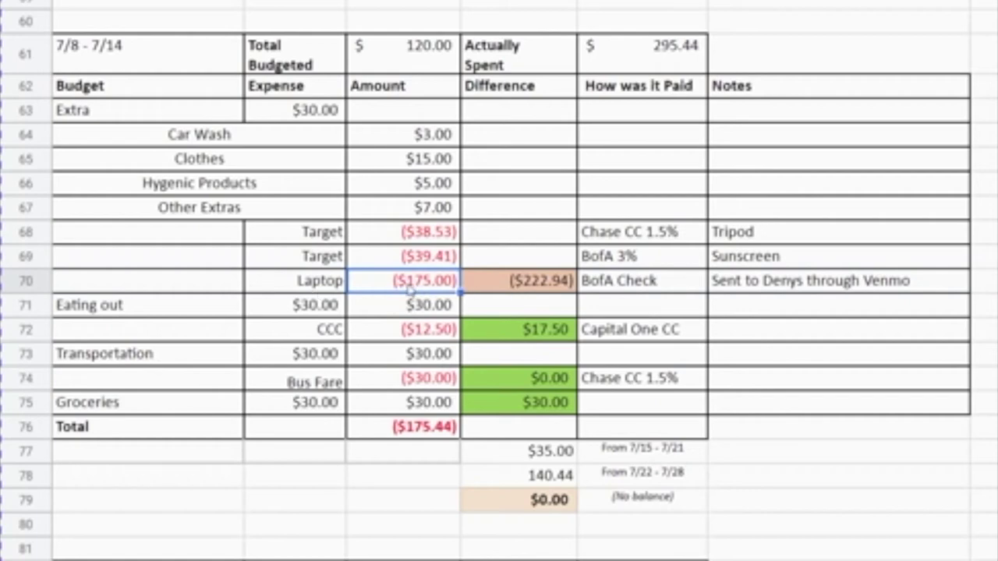
click(786, 290)
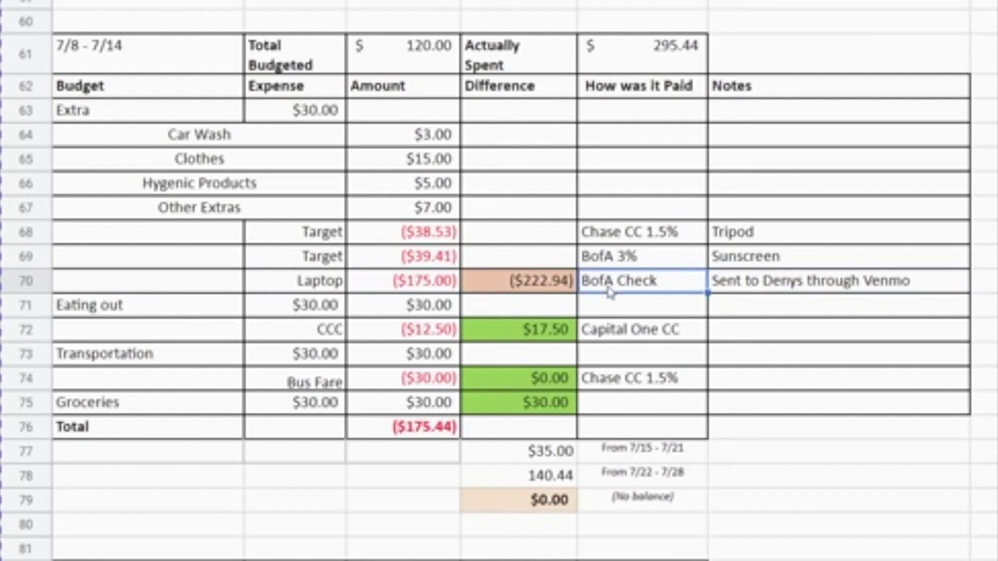
click(651, 290)
Highlight the 7/8 - 7/14 Eating out and Transportation rows with their CCC and Bus Fare expenses, checking the Bus Fare difference.
click(31, 308)
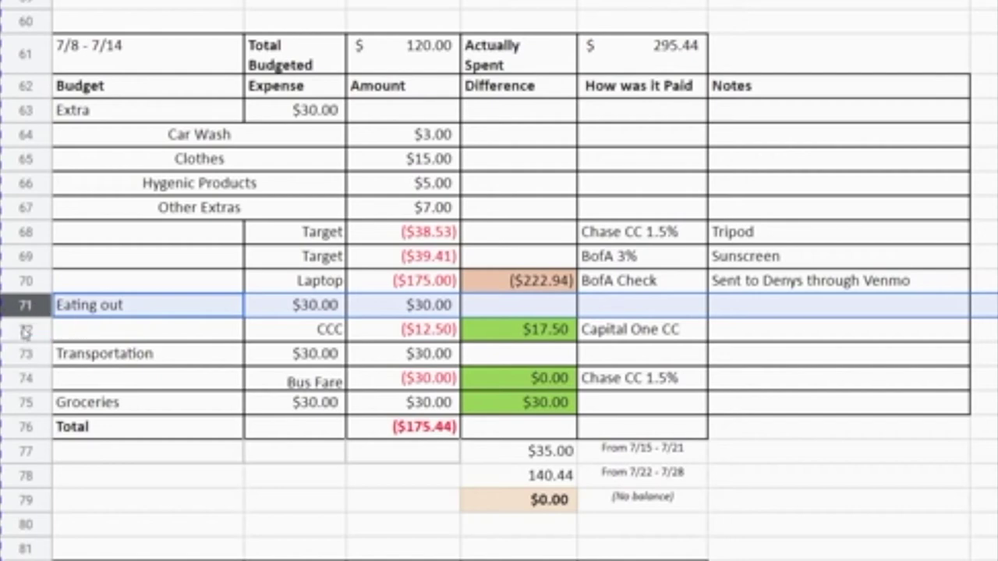
click(26, 332)
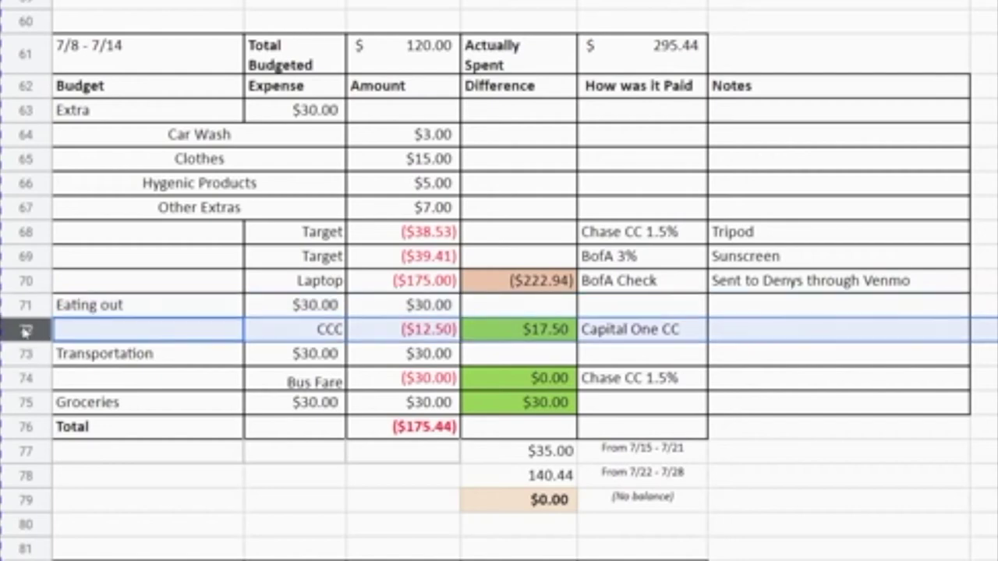
click(407, 331)
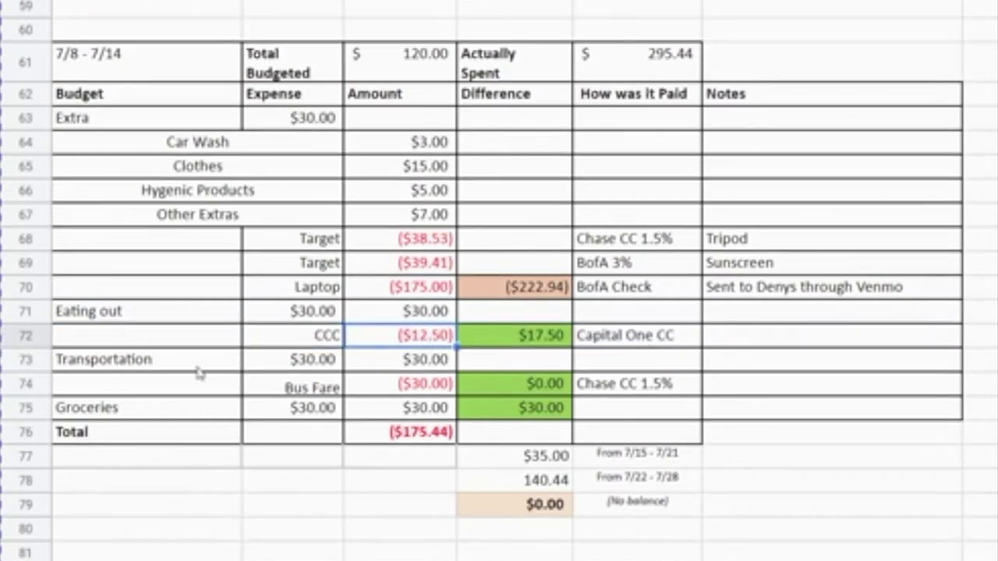
click(32, 360)
drag(31, 360, 26, 388)
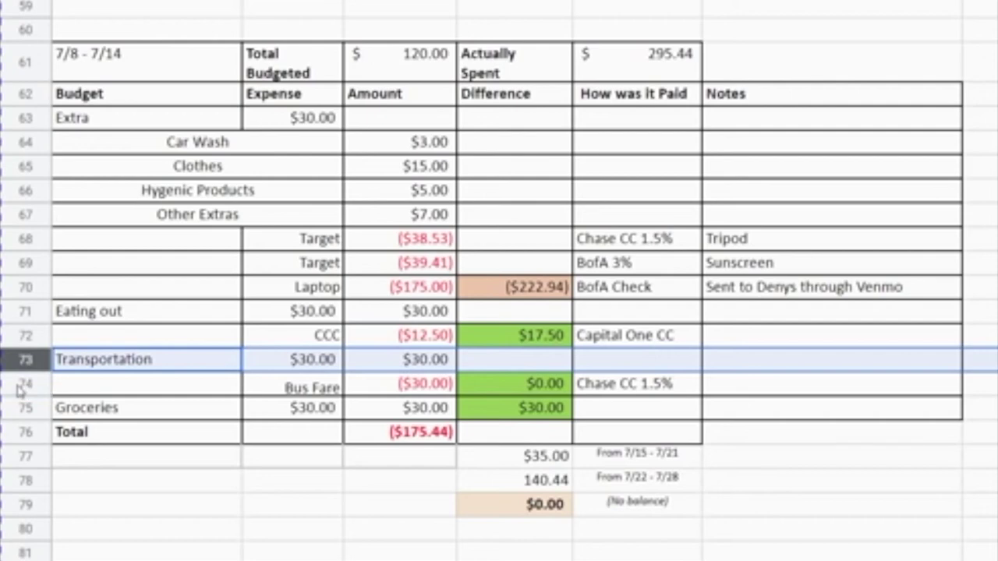
click(25, 388)
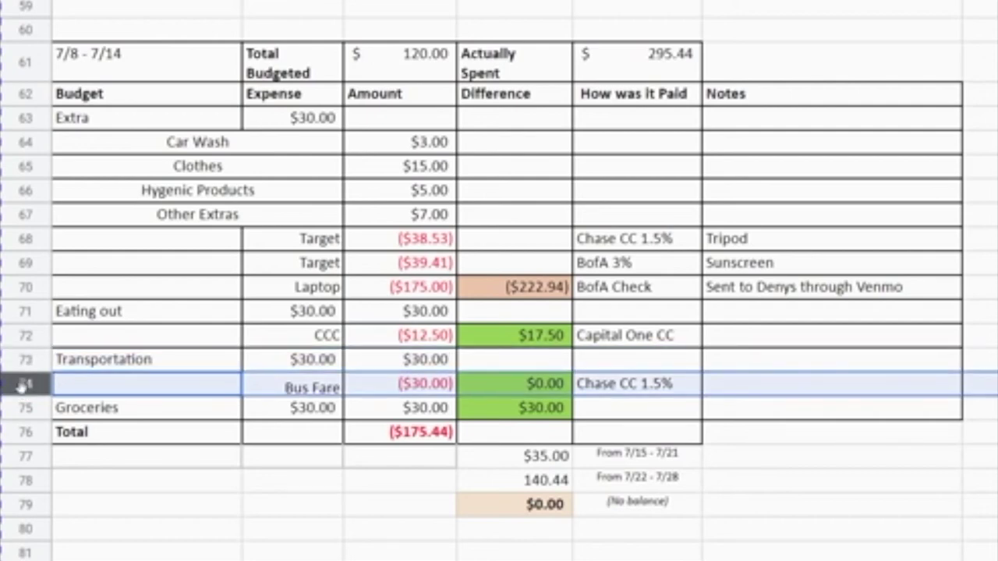
click(552, 392)
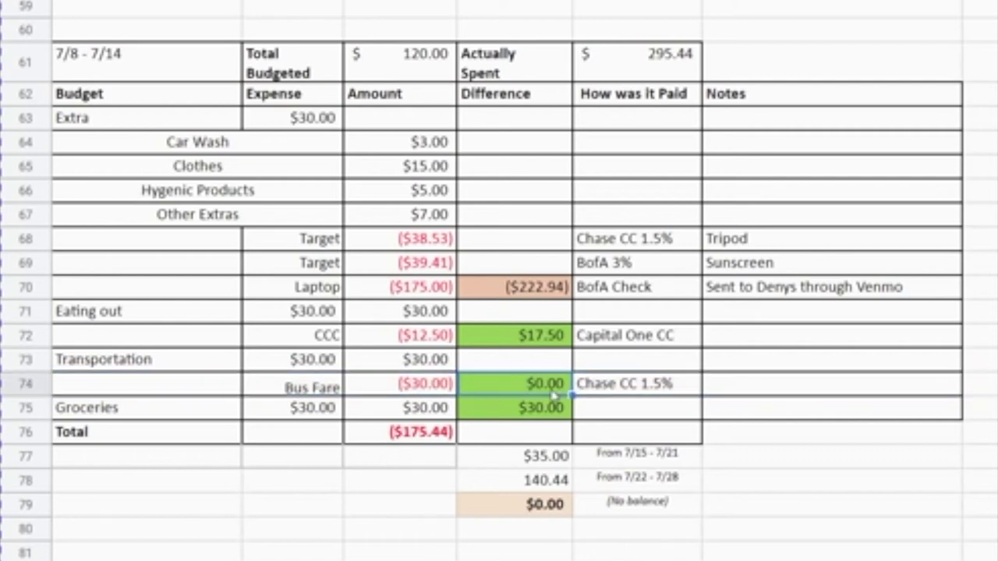
Highlight the Groceries row of the 7/8 - 7/14 week, and check the Bus Fare payment method and the week's Total.
click(27, 407)
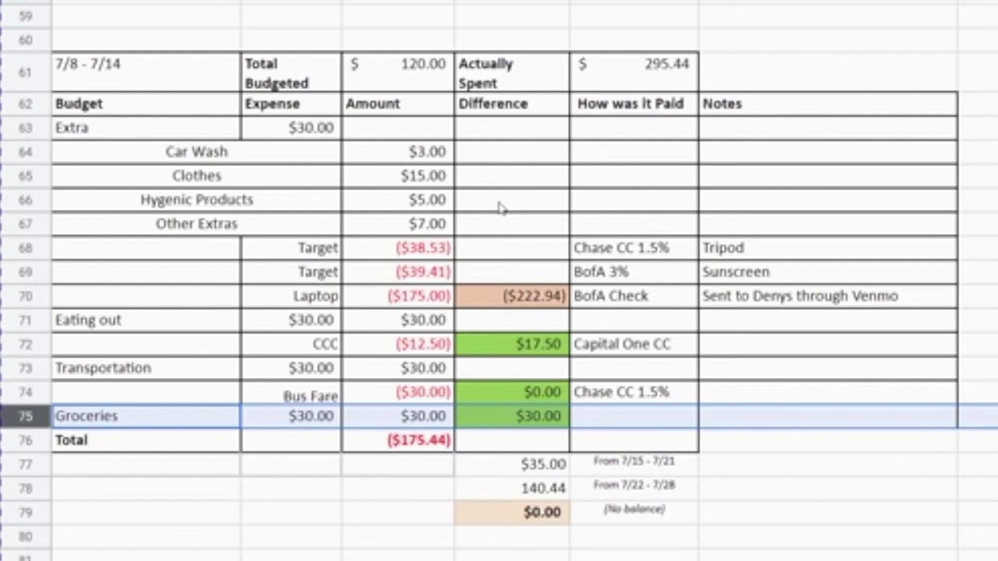
click(604, 392)
click(413, 449)
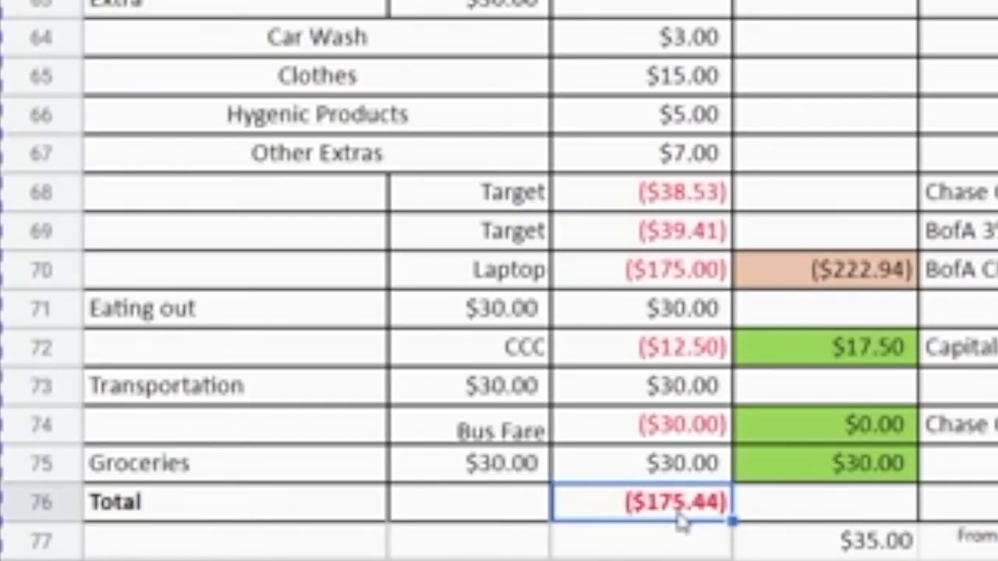
Highlight the whole 7/8 - 7/14 budget block, from its heading row through its balance row.
click(638, 541)
click(630, 516)
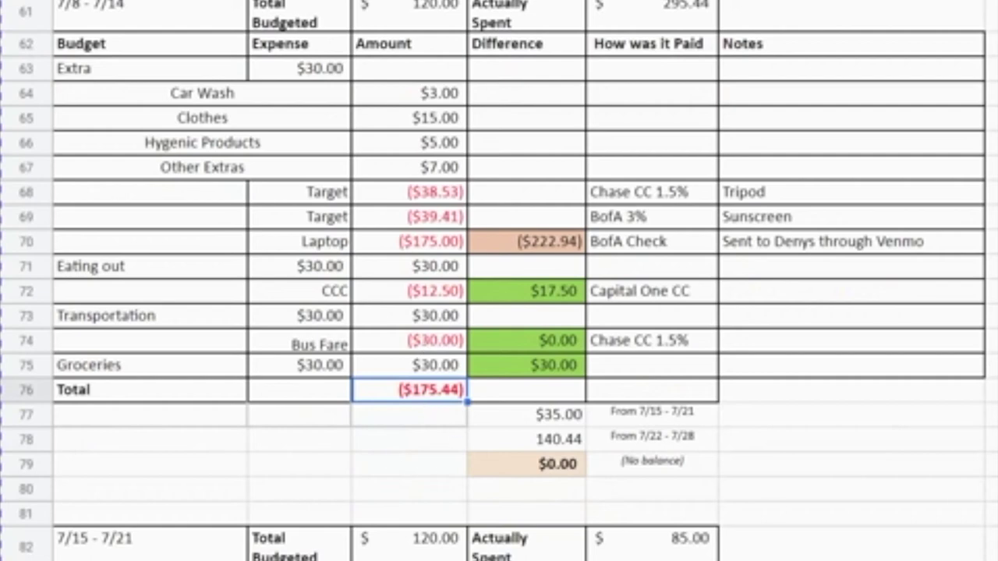
drag(25, 11, 26, 464)
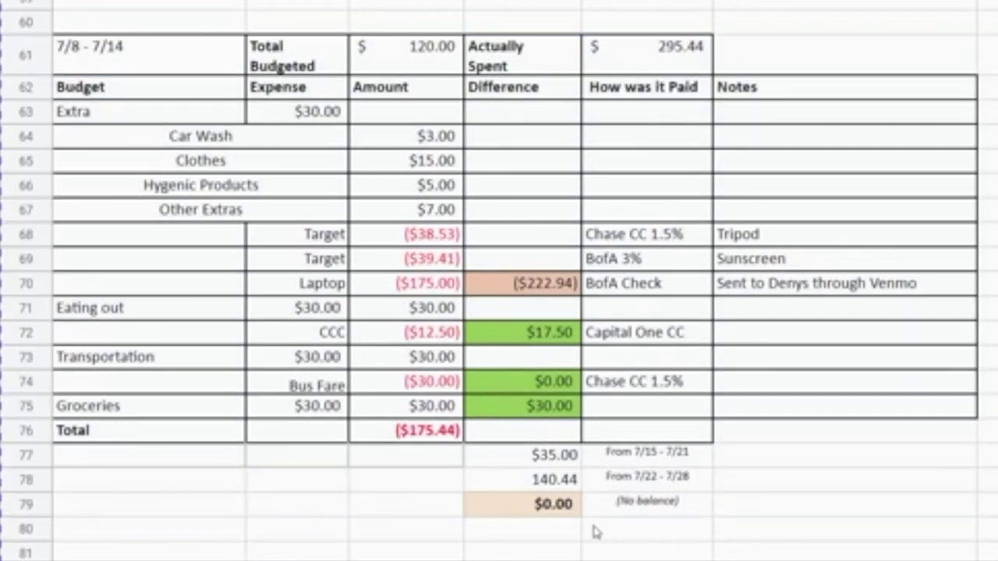
click(575, 535)
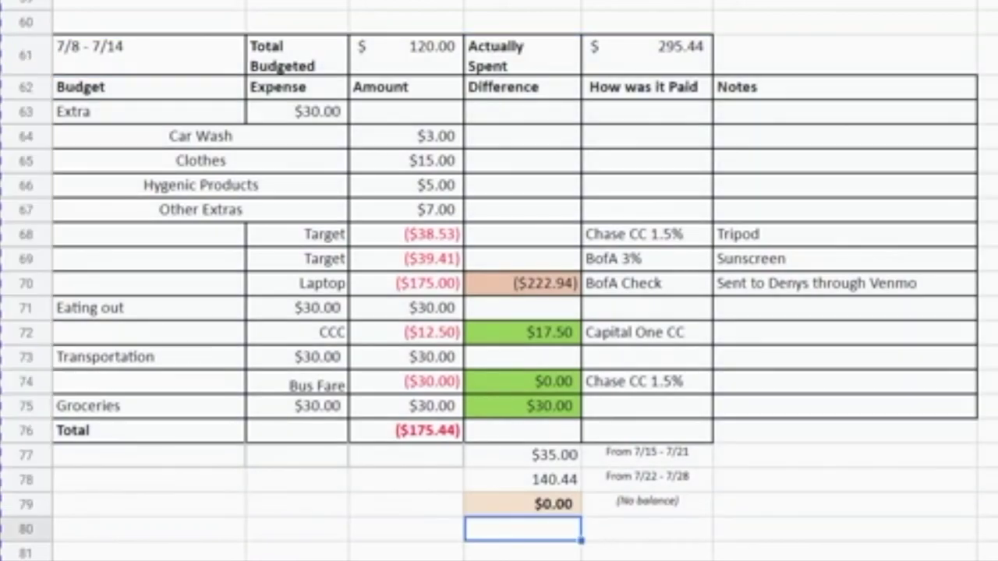
Examine the amounts below the 7/8 - 7/14 Total that come from other weeks, down to the balance.
key(Up)
key(Up)
key(Up)
key(Left)
key(Right)
key(Down)
key(Down)
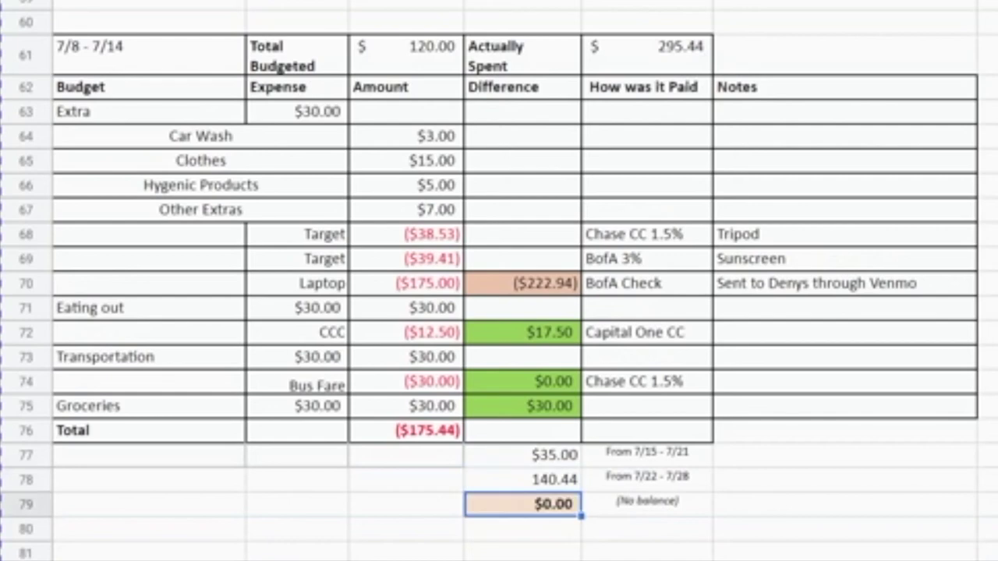
key(Down)
key(Down)
key(Down)
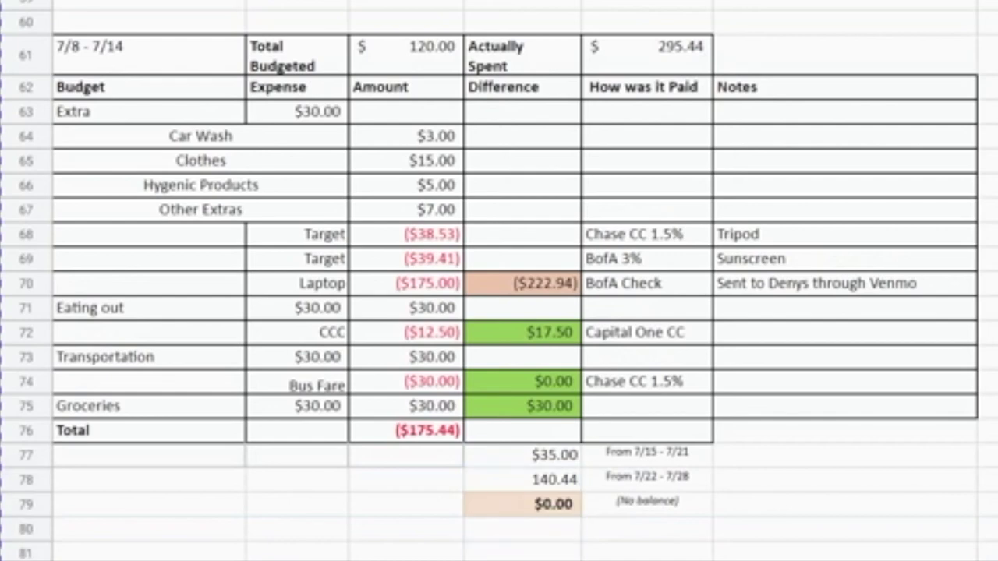
Check the amount covering the 7/8 - 7/14 deficit from 7/15 - 7/21, and go to that week's budget.
scroll(499, 280, down, 3)
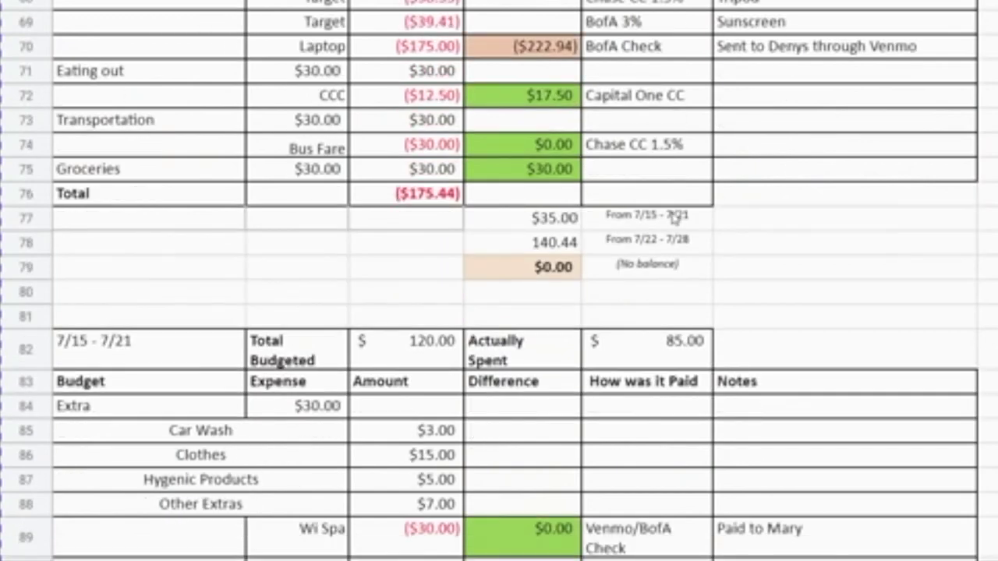
click(544, 218)
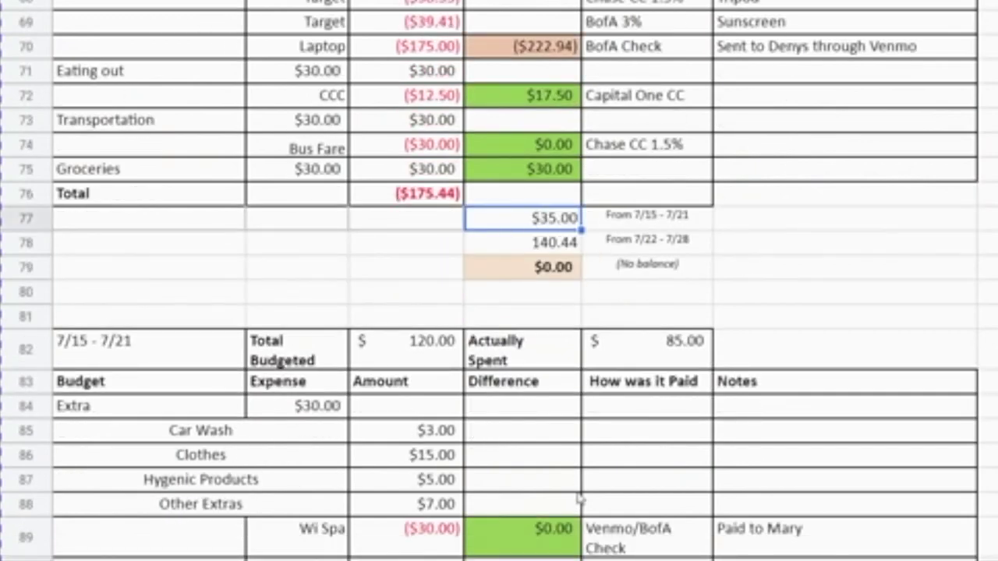
click(582, 555)
scroll(499, 281, down, 4)
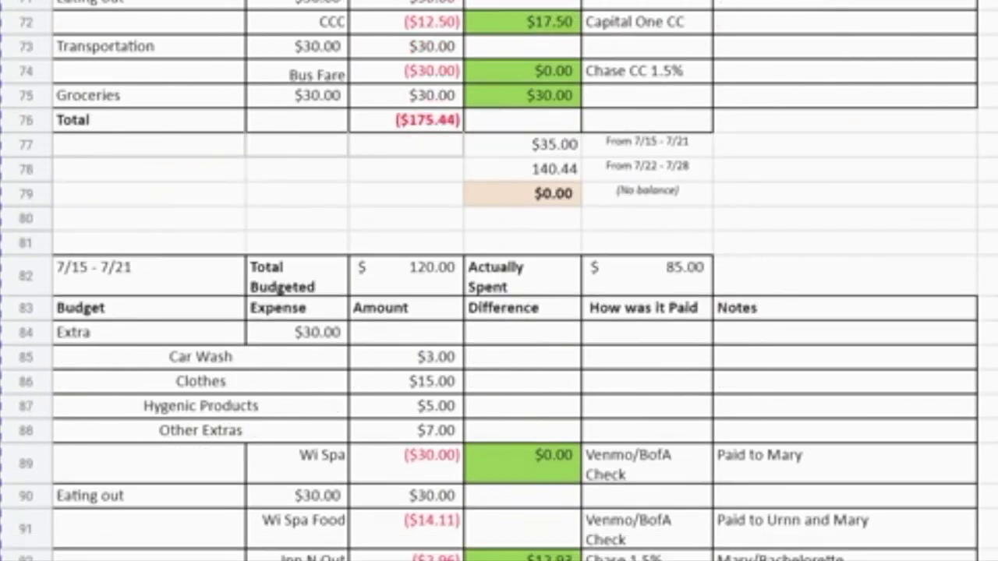
scroll(541, 283, down, 1)
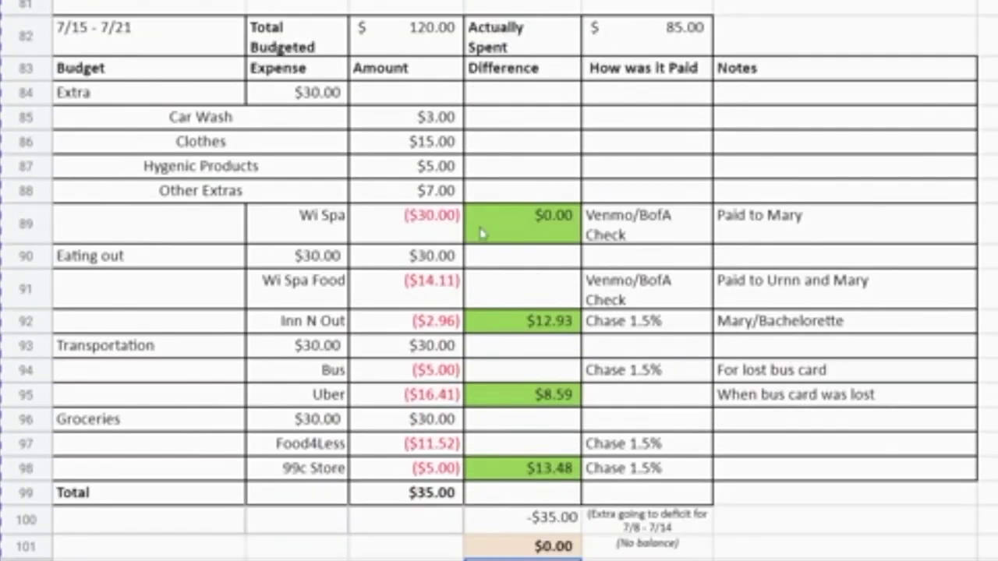
Highlight the 7/15 - 7/21 budget block, and check its Total and the surplus transfer with its note.
drag(32, 36, 372, 545)
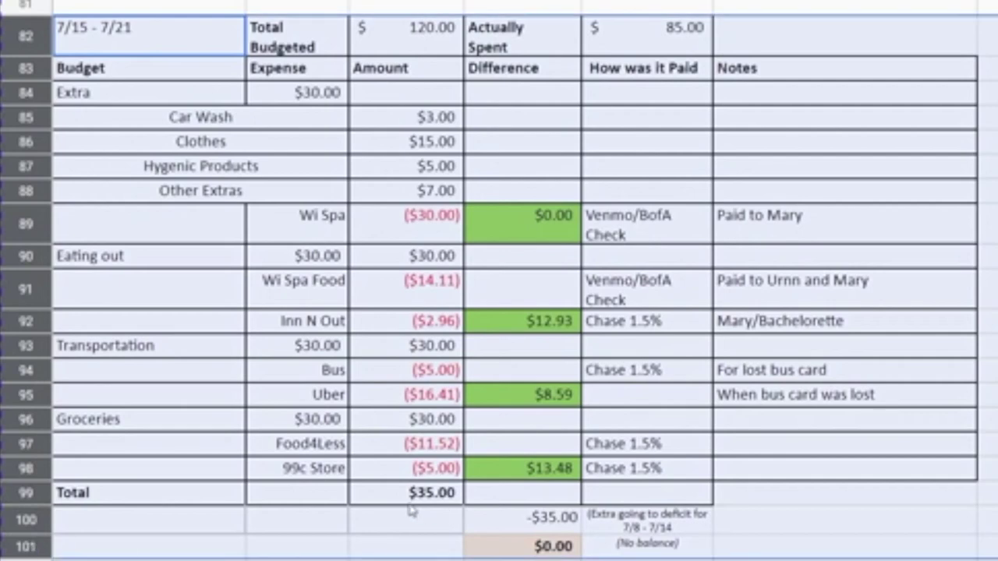
click(382, 499)
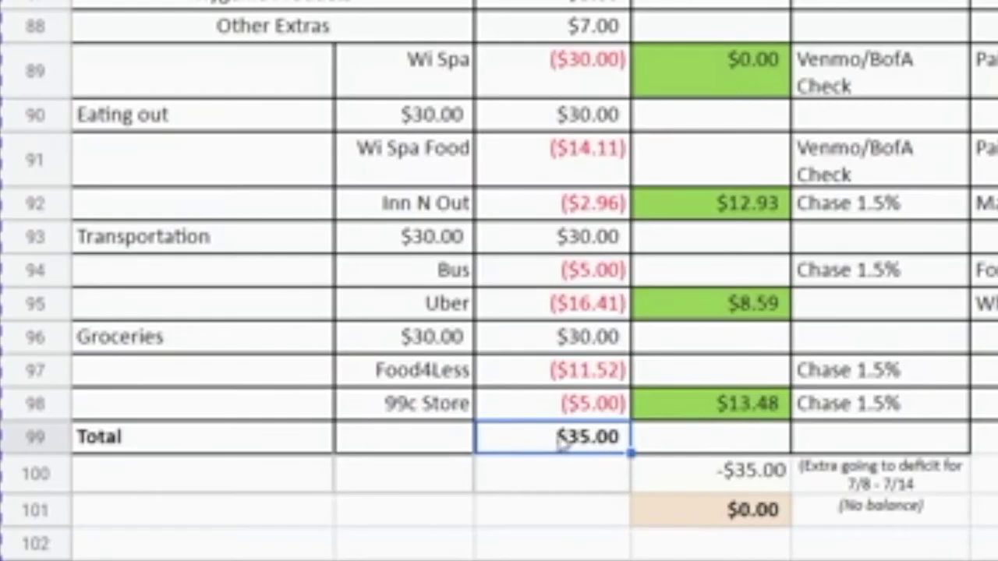
click(718, 474)
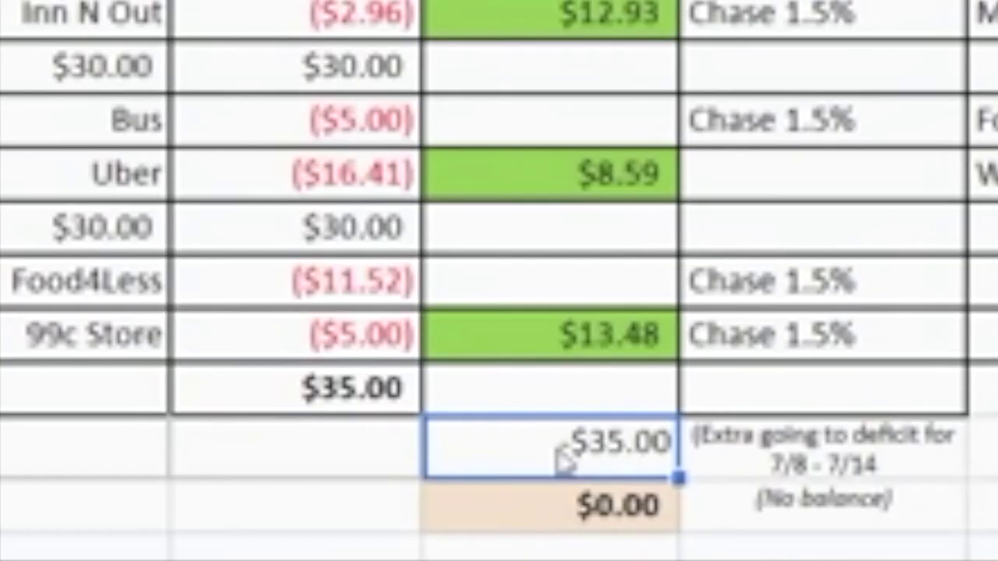
click(820, 469)
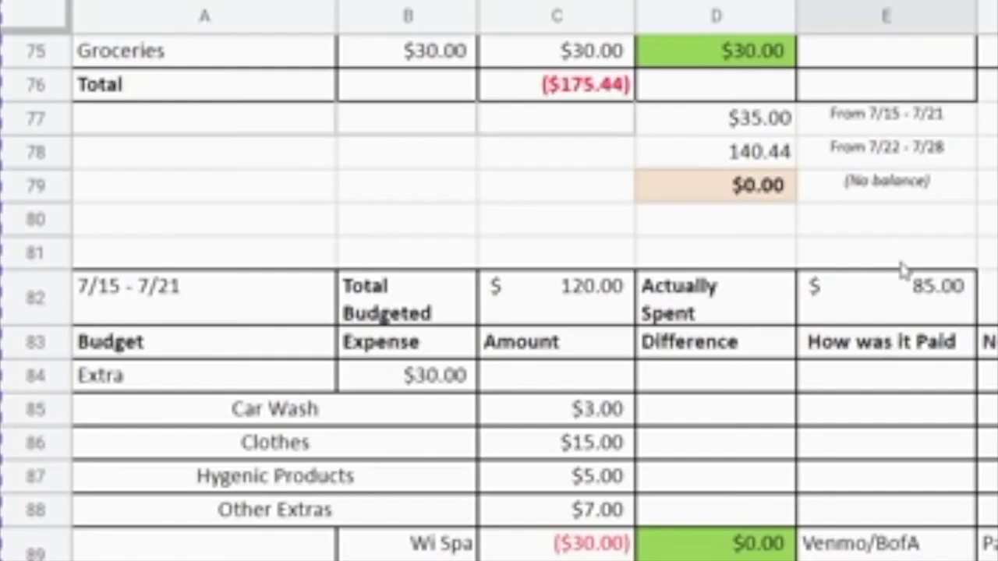
Highlight the 7/8 - 7/14 Total together with the amount received from 7/15 - 7/21.
click(854, 129)
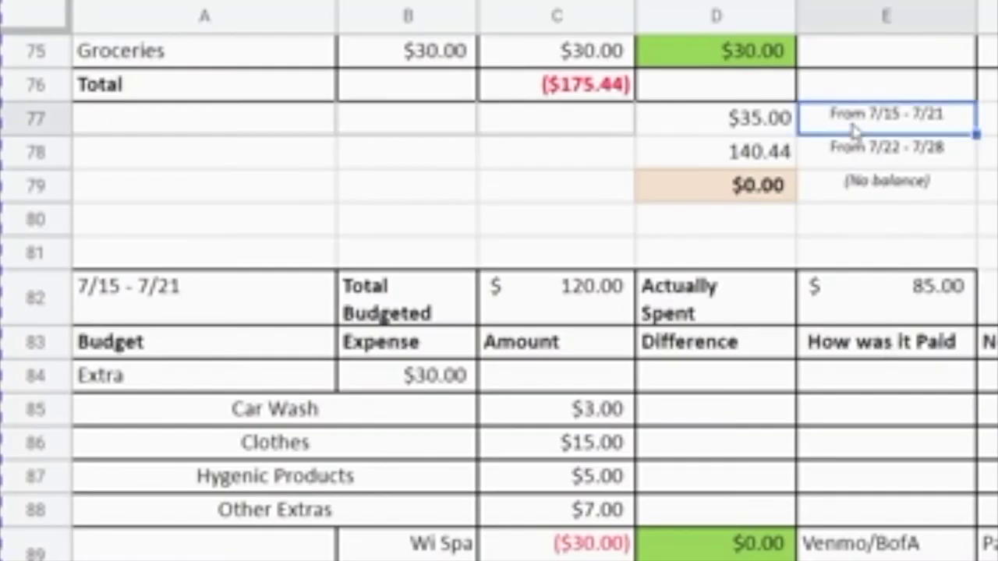
key(Left)
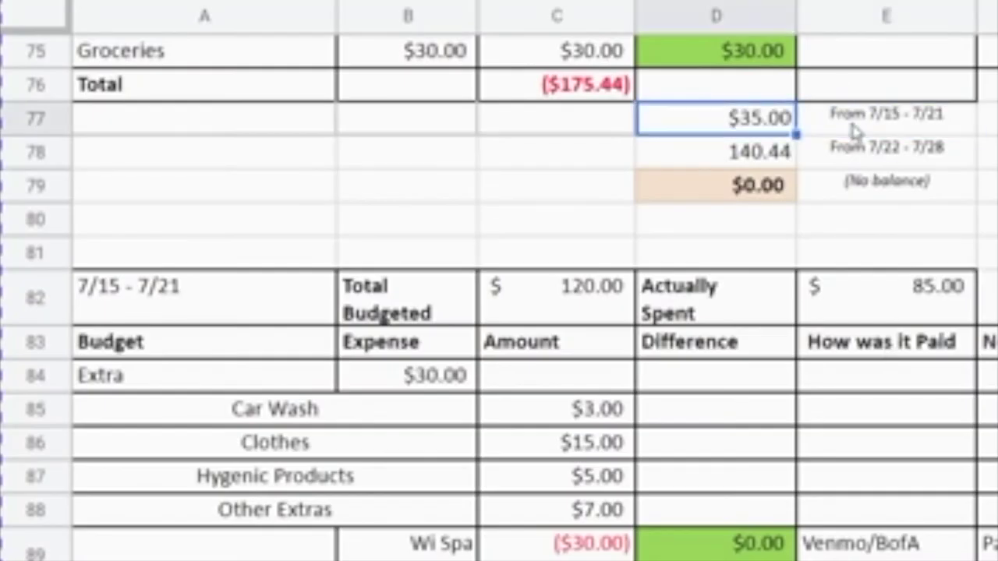
key(shift+Up)
key(shift+Left)
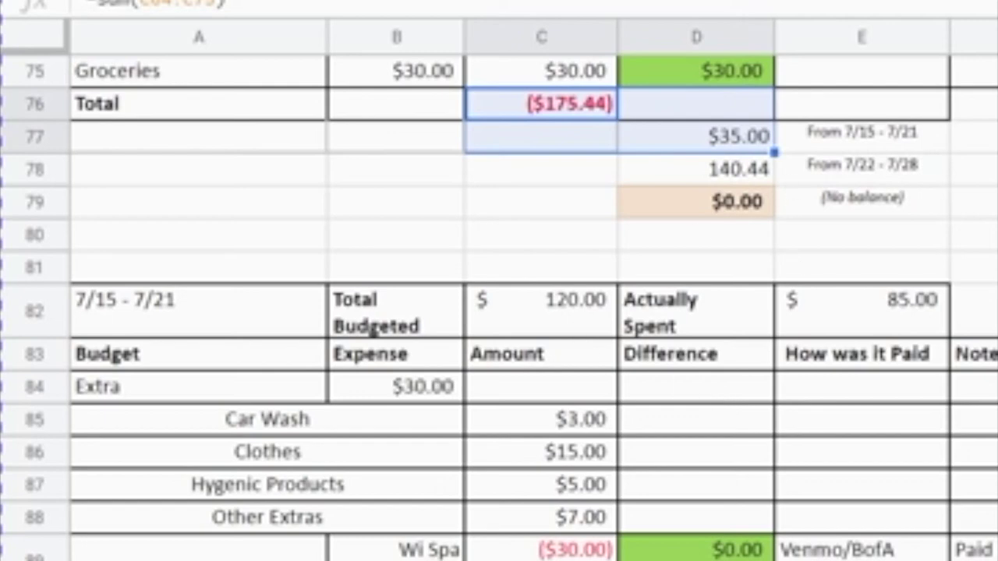
Examine the BofA CC rewards row and its amount in the 7/22 - 7/28 budget.
scroll(499, 308, down, 1)
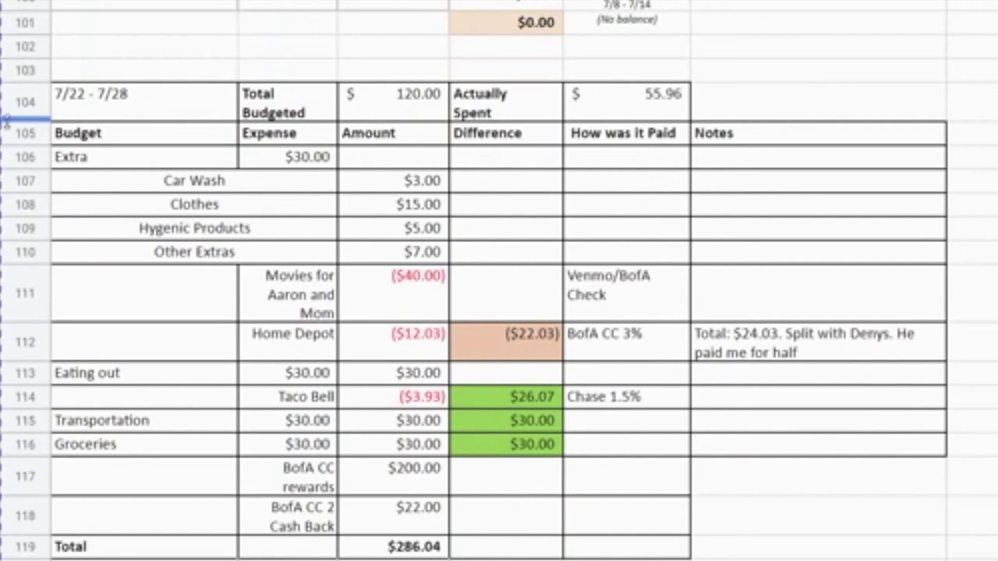
click(302, 487)
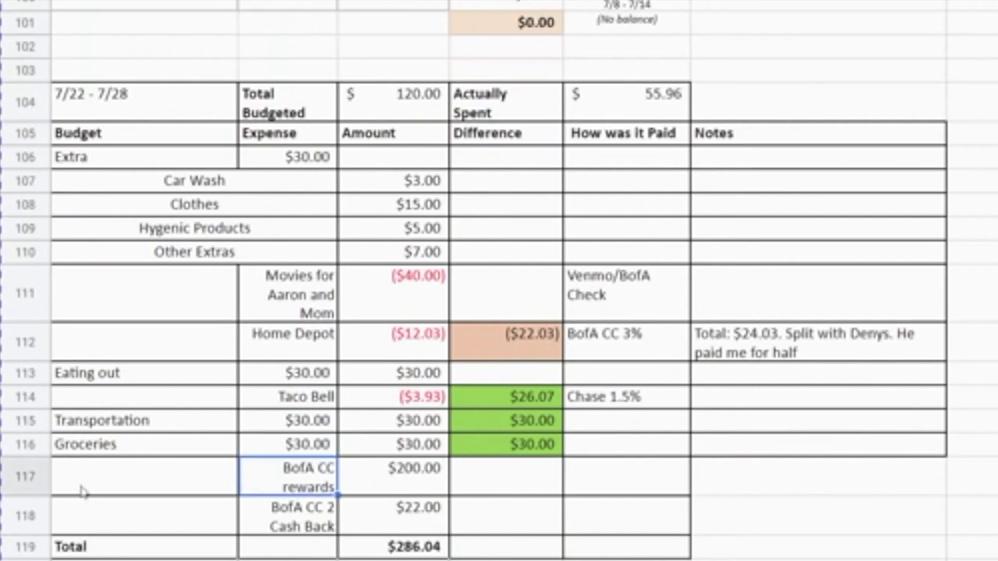
click(28, 477)
click(390, 493)
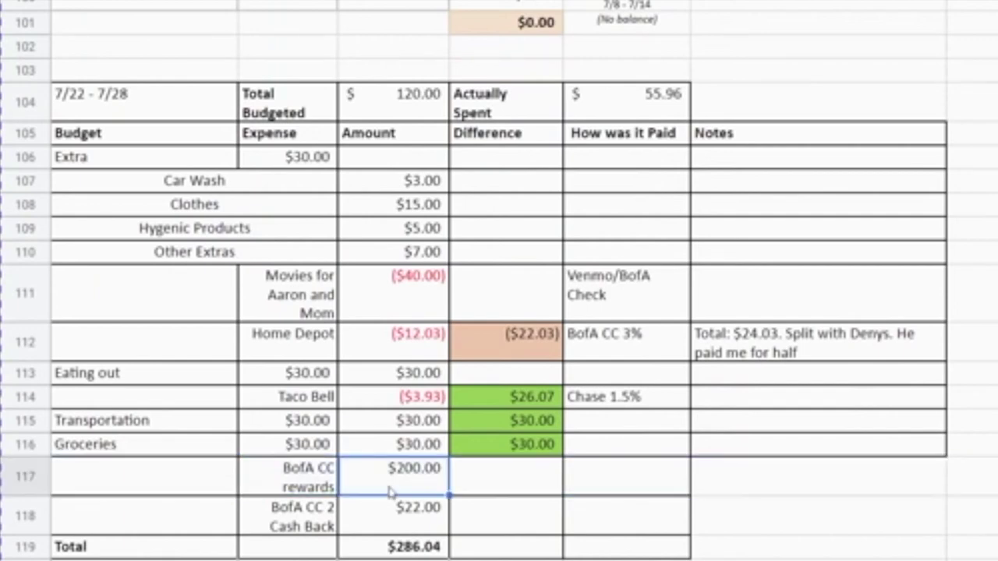
scroll(480, 501, down, 3)
click(457, 454)
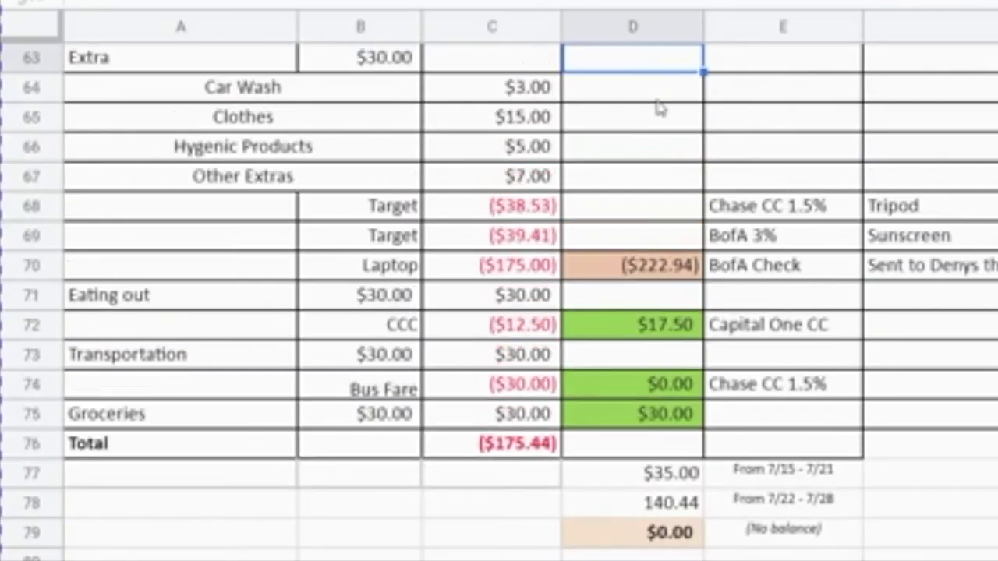
Check the 7/15 - 7/21 amount covering the 7/8 - 7/14 deficit, and the remaining balance with its note.
click(641, 476)
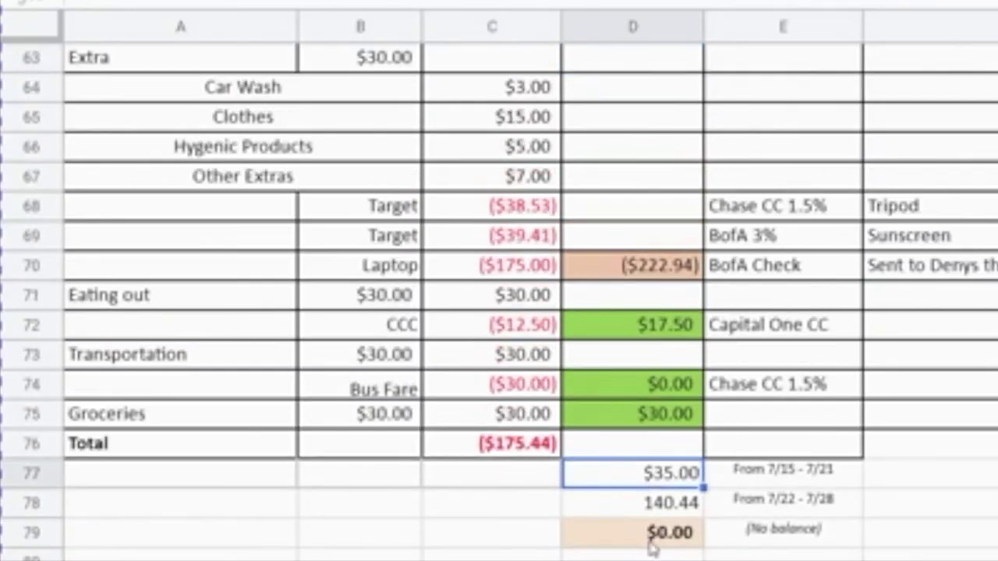
click(651, 544)
click(817, 544)
click(669, 544)
click(743, 543)
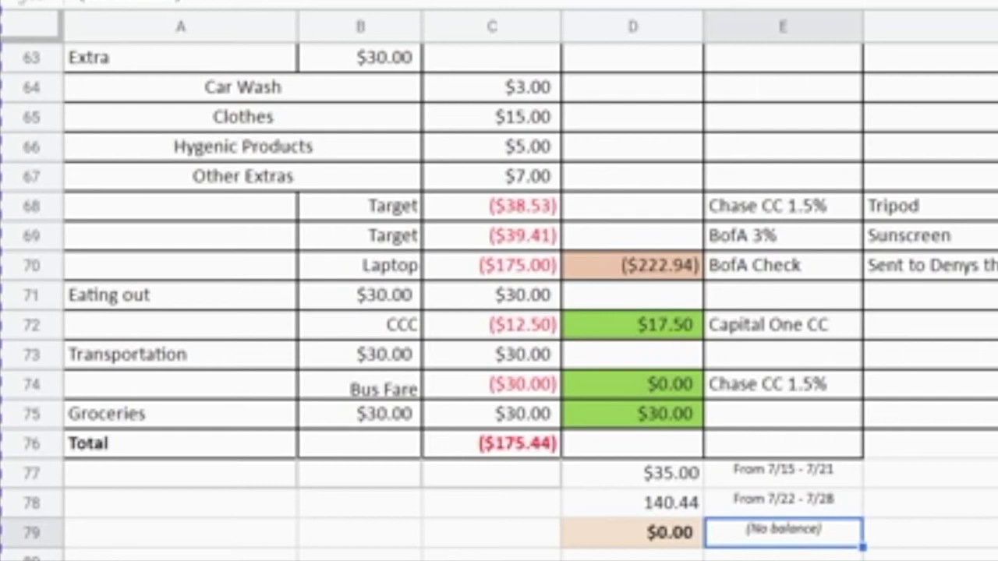
Highlight the 7/22 - 7/28 budget rows through the Total, and check the total budgeted for 7/29 - 8/4.
scroll(718, 353, down, 10)
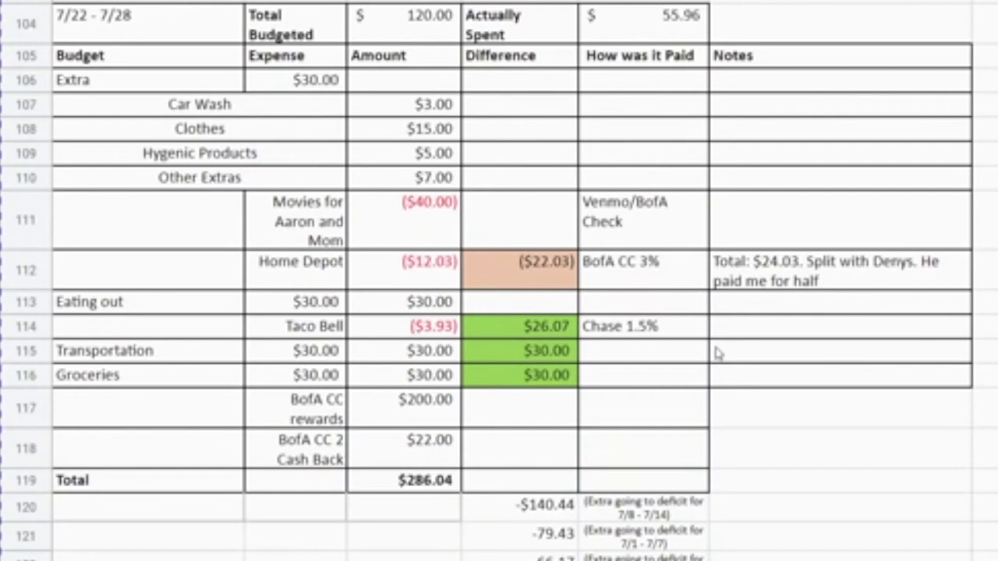
drag(36, 30, 50, 481)
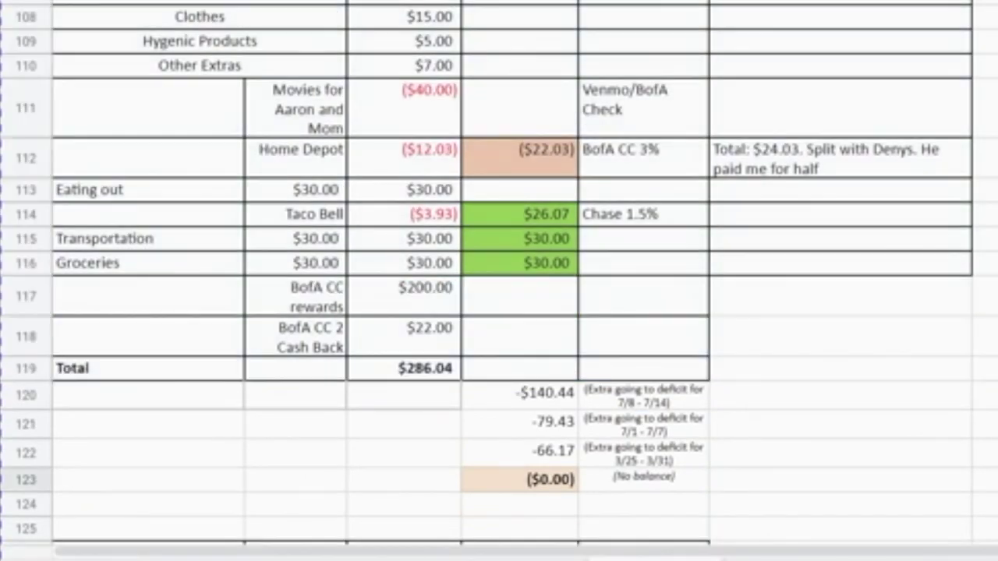
scroll(499, 281, down, 7)
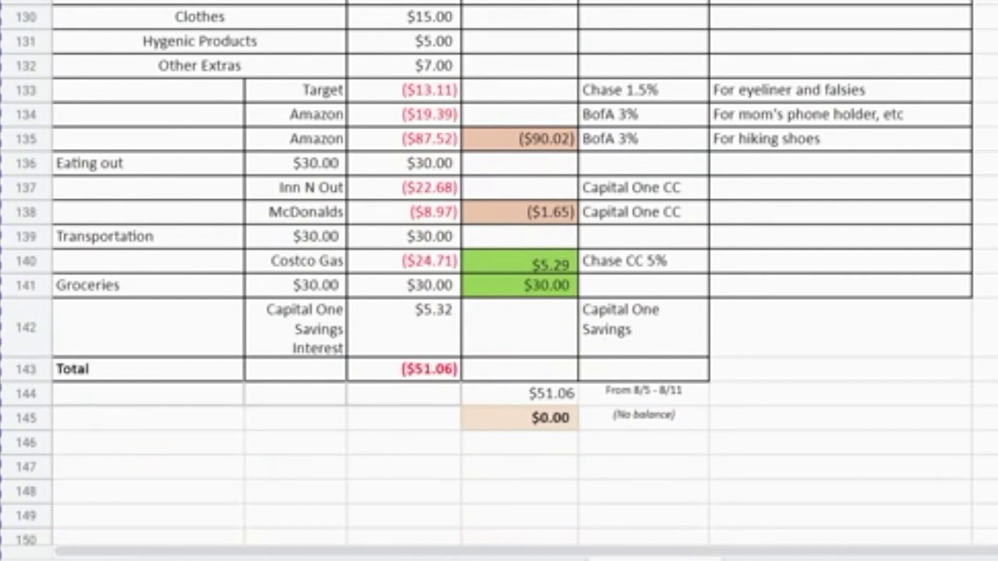
scroll(312, 59, up, 2)
click(409, 55)
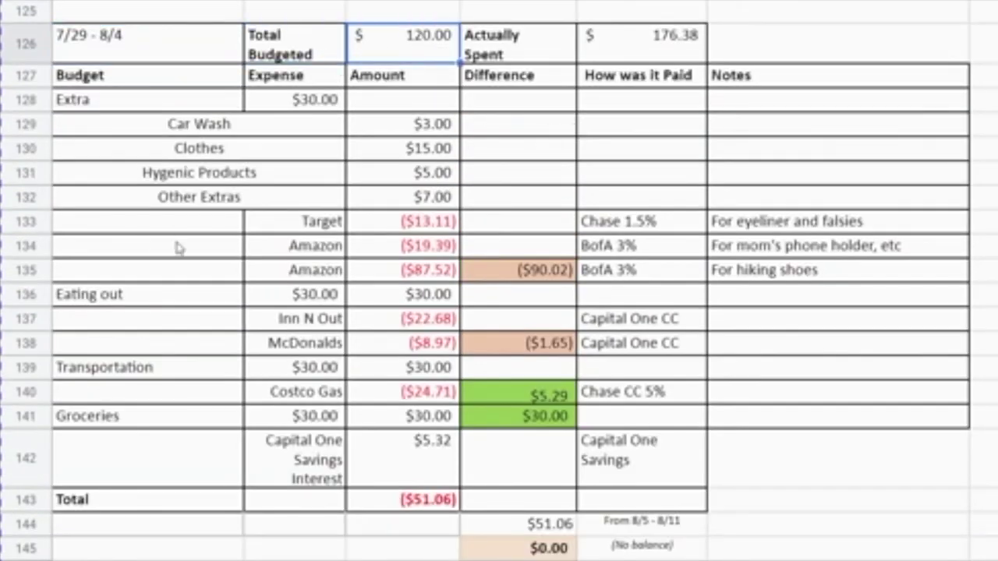
Examine the Target expense and the two Amazon expenses in the Extra category of the 7/29 - 8/4 budget.
click(403, 226)
key(Down)
key(Down)
key(Left)
key(Left)
key(Right)
key(Right)
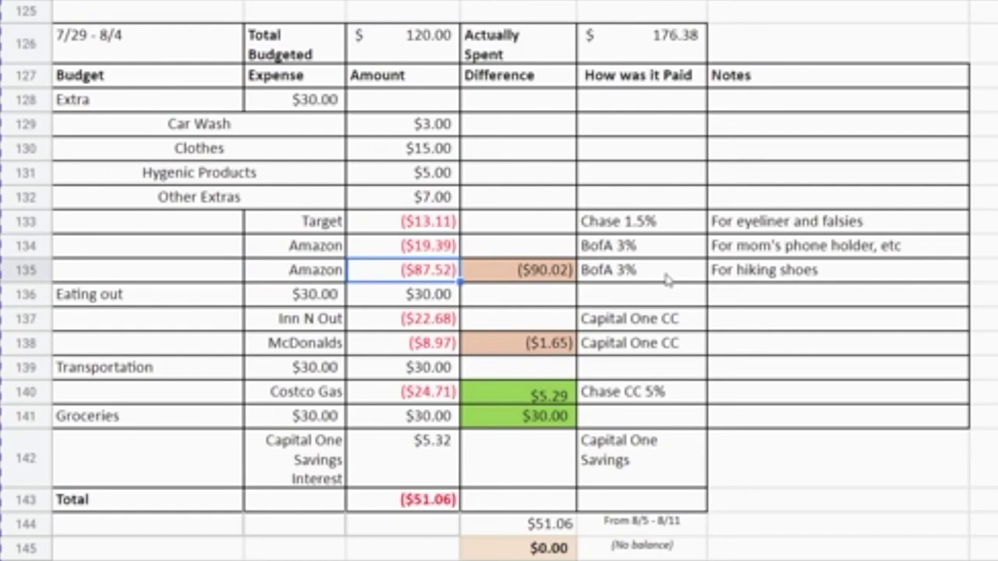
Check the payment method and difference of the hiking shoes Amazon expense.
key(Right)
key(Right)
key(Left)
key(Left)
key(Right)
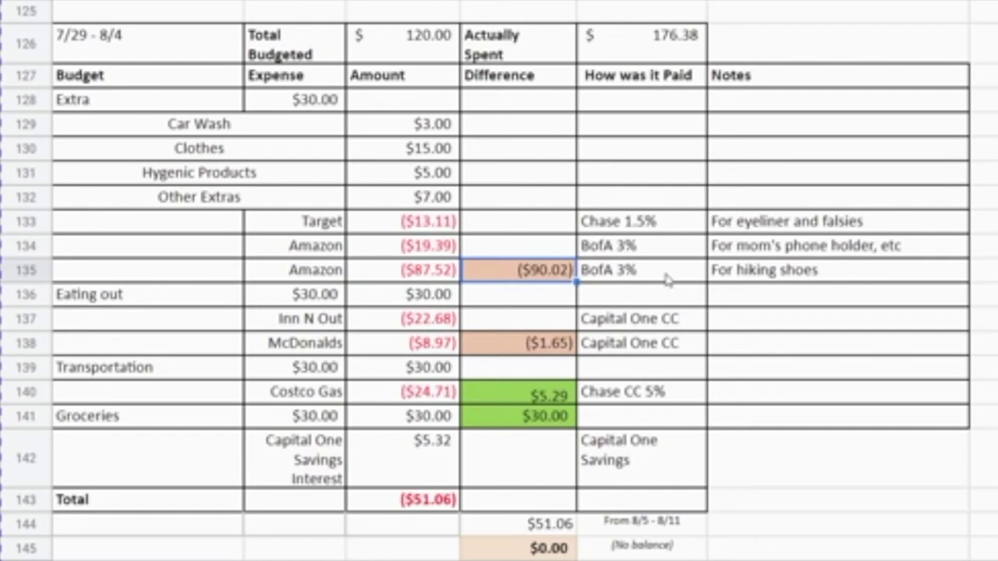
Examine the Inn N Out and McDonalds amounts and the Eating out difference for 7/29 - 8/4.
key(Left)
key(Down)
key(Down)
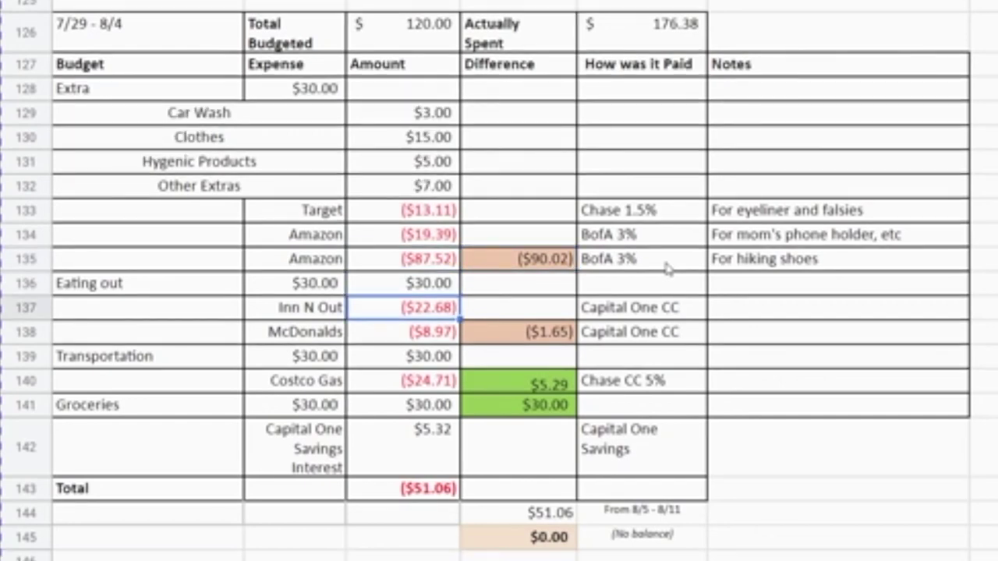
key(Down)
key(Right)
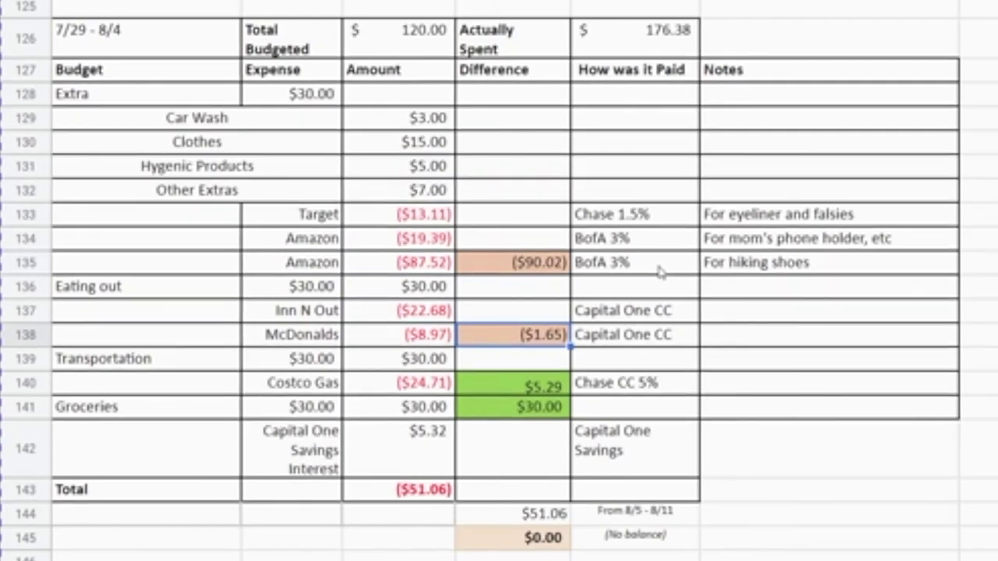
Highlight the Groceries and Costco Gas rows after checking their differences, and check the Capital One Savings Interest amount.
key(Down)
key(Down)
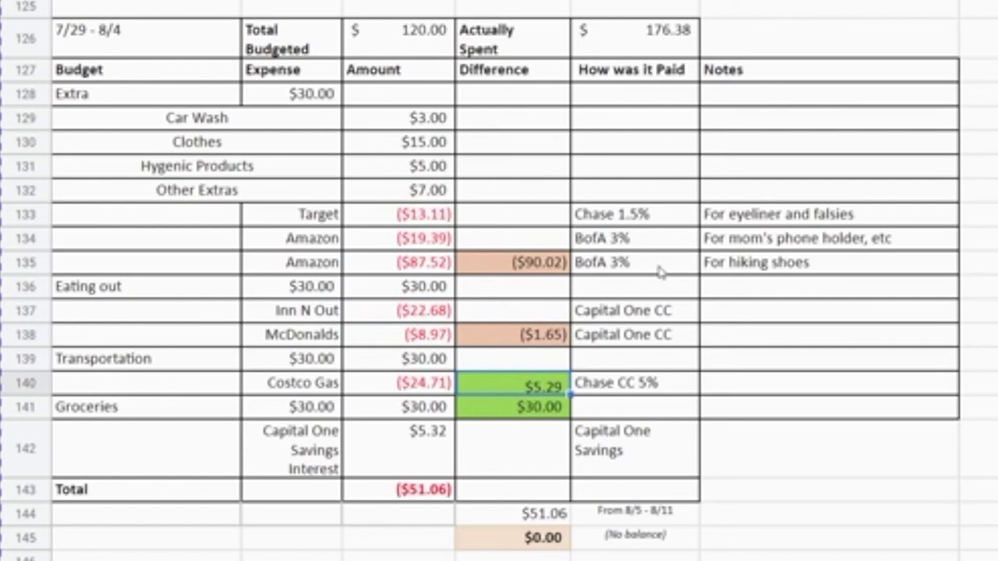
key(Down)
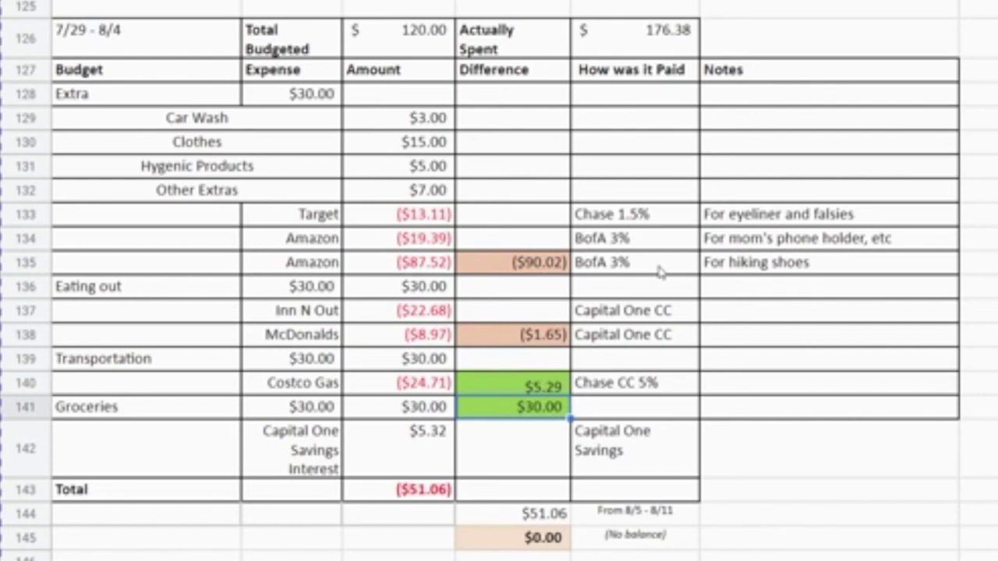
click(31, 409)
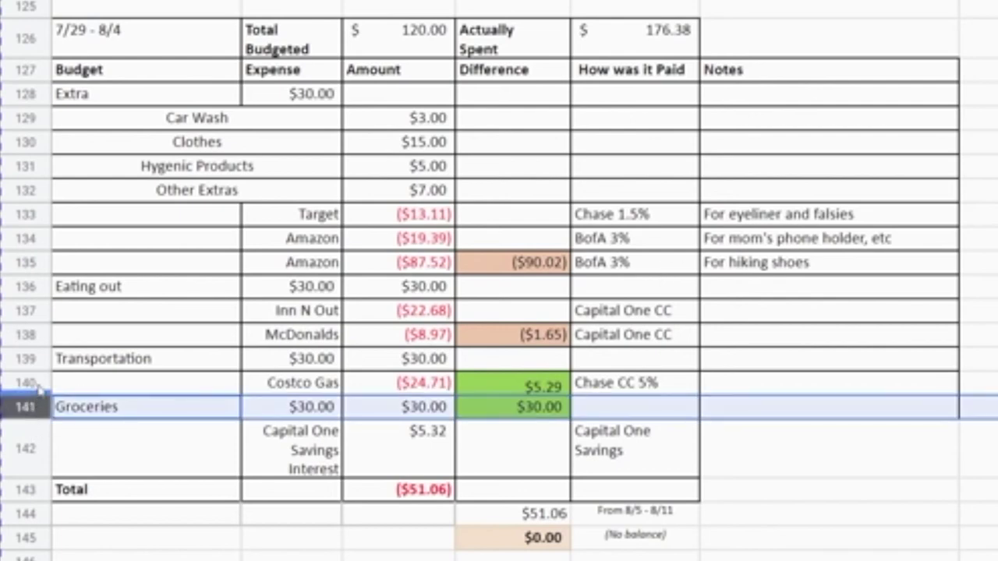
click(26, 382)
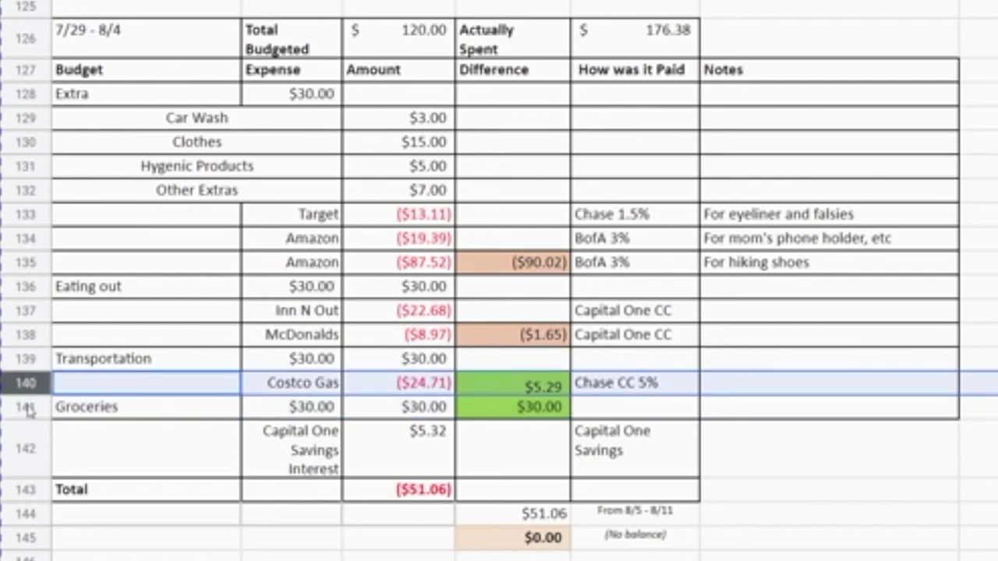
click(403, 460)
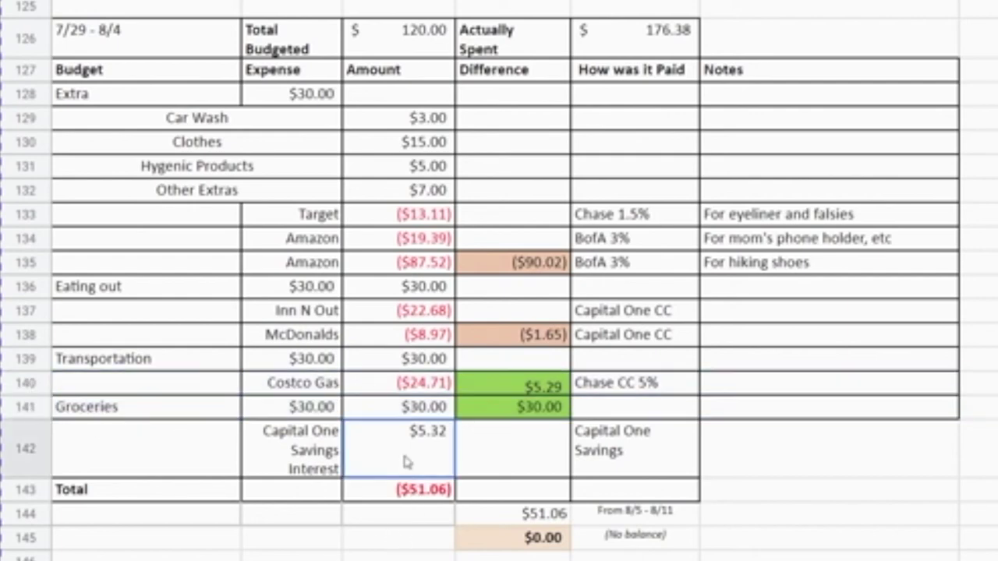
Check the Capital One Savings Interest entry and Total for 7/29 - 8/4, and the 7/22 - 7/28 surplus assigned to 3/25 - 3/31.
click(292, 461)
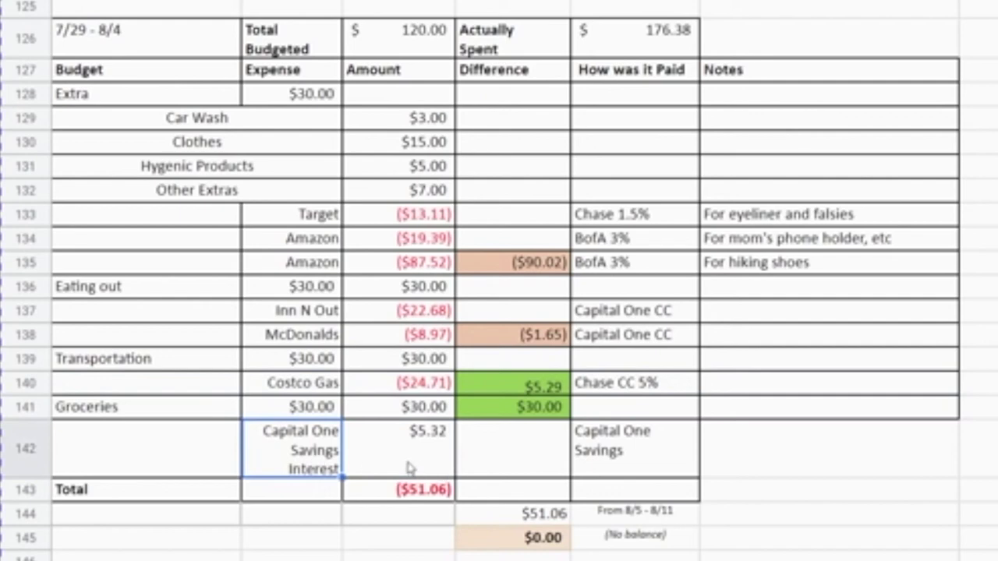
click(379, 497)
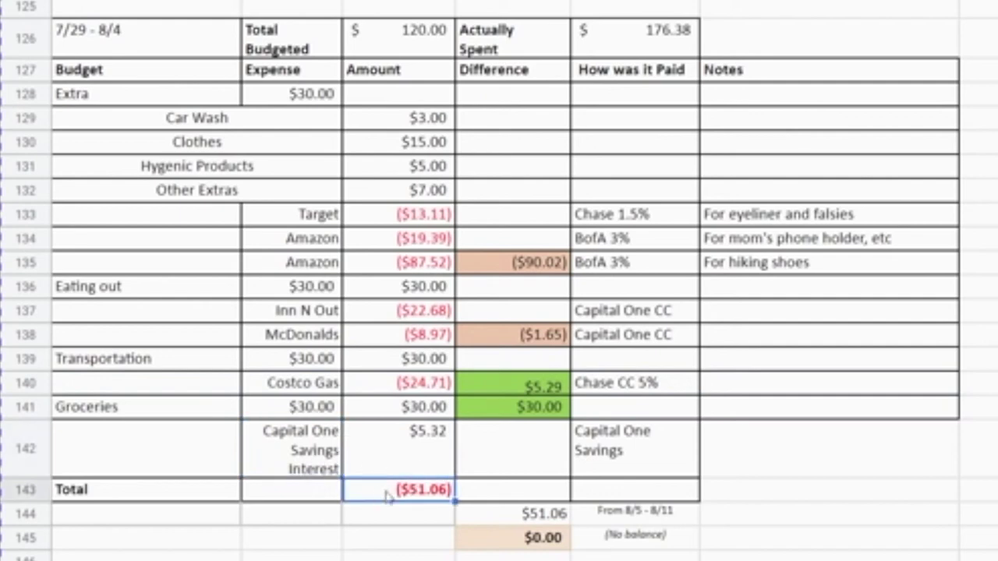
scroll(550, 530, up, 3)
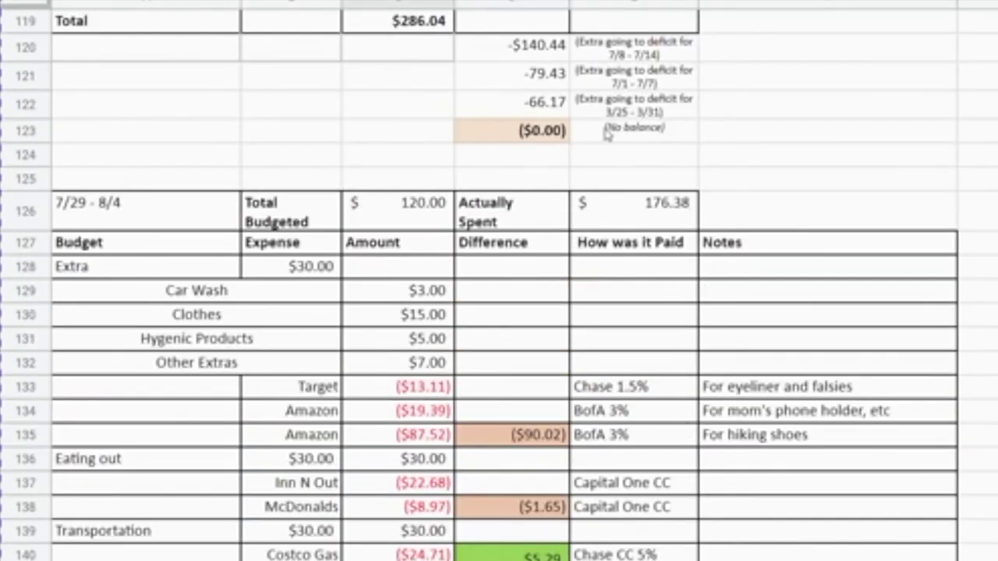
click(528, 110)
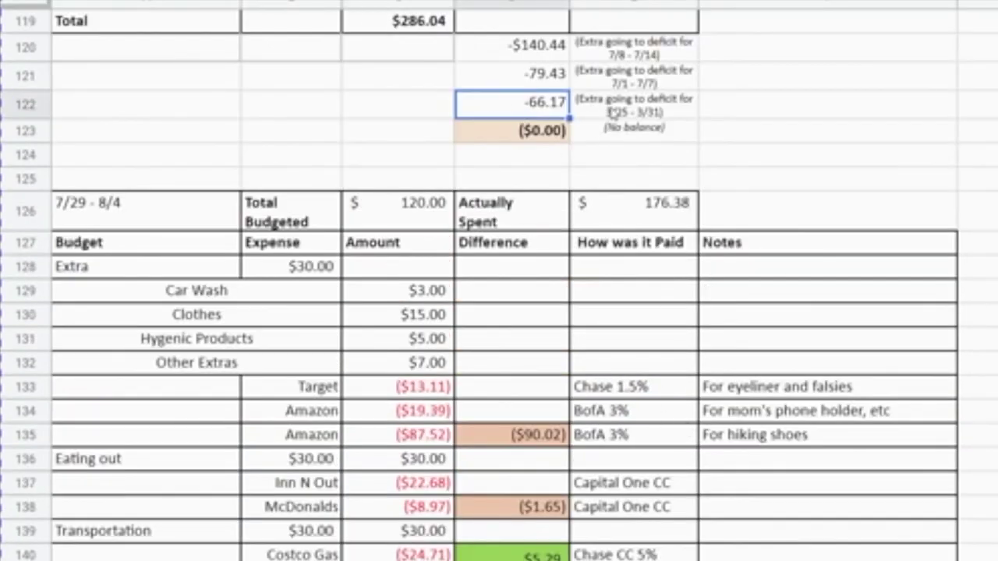
key(Left)
key(Left)
key(Left)
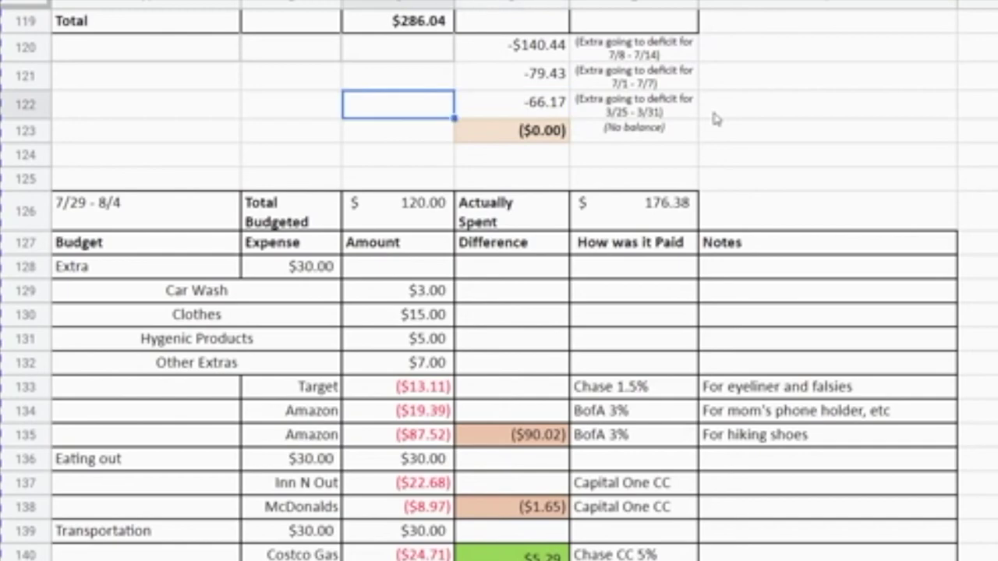
Highlight the 7/22 - 7/28 budget rows from the Budget header through the surplus allocations, and clear the selection.
key(Up)
key(Up)
key(Up)
key(Up)
key(Up)
key(Up)
key(Up)
key(Up)
key(Up)
key(Up)
key(Up)
key(Up)
key(Up)
key(Up)
key(Up)
key(Up)
key(Up)
key(Up)
key(Up)
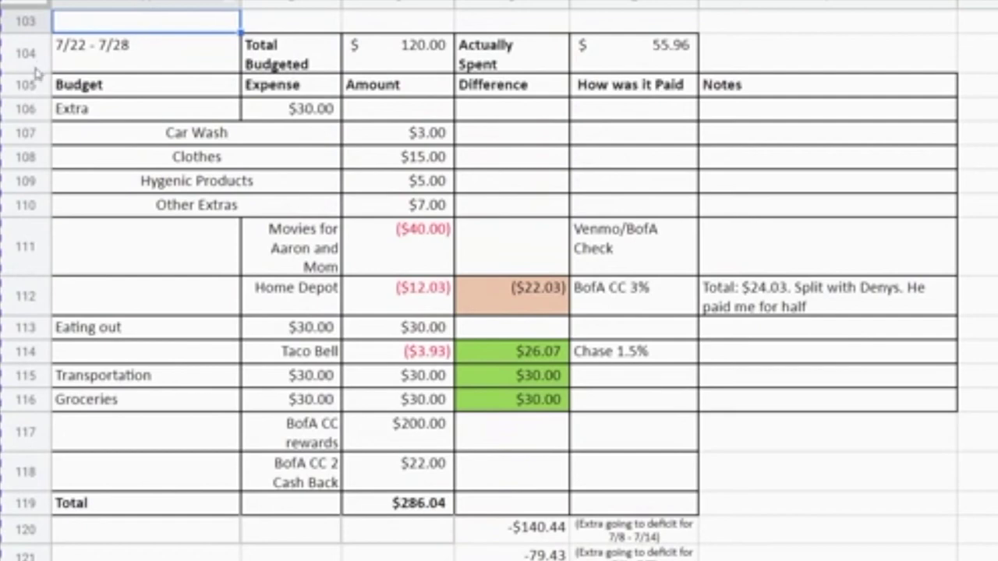
scroll(35, 66, down, 2)
drag(25, 9, 78, 528)
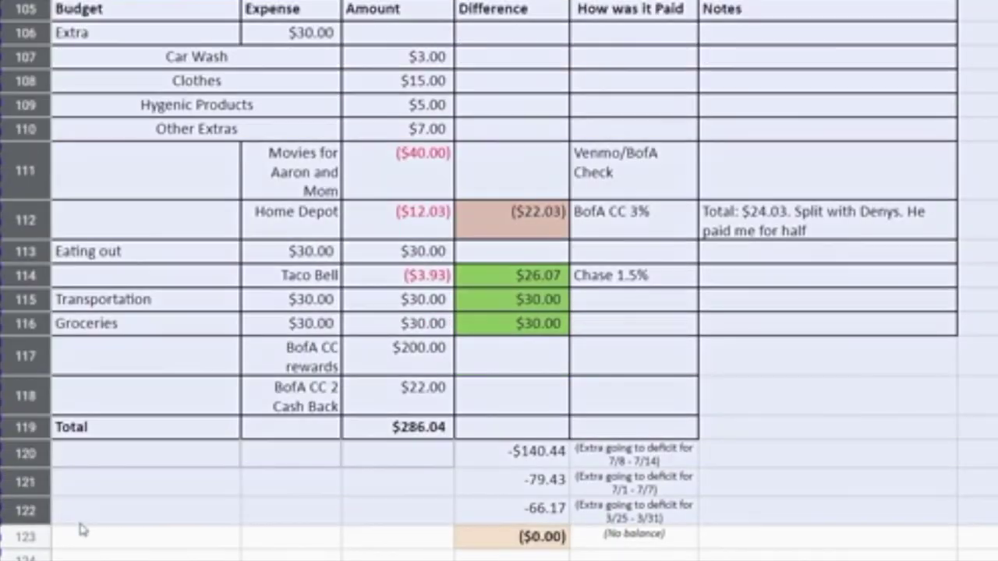
click(786, 489)
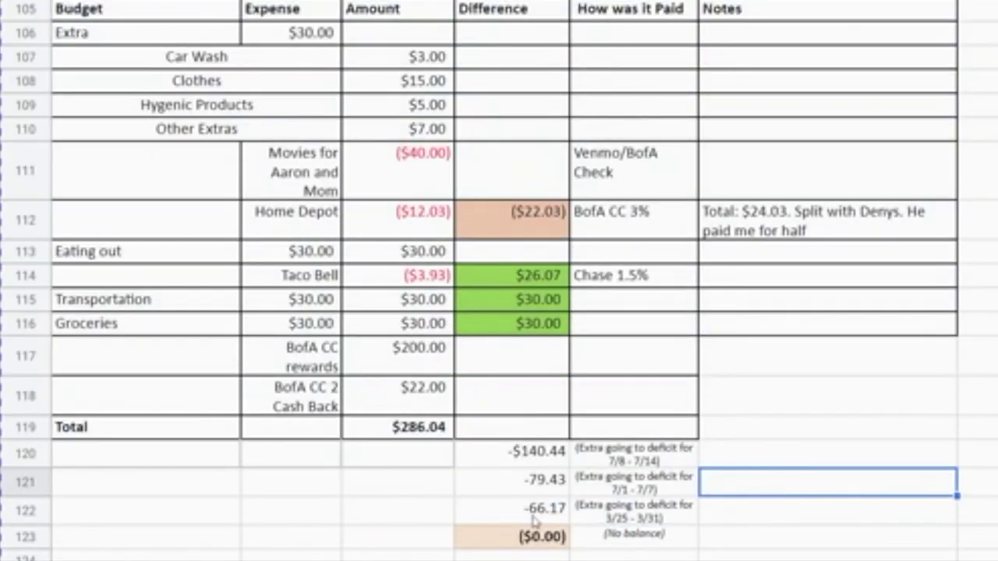
Examine the surplus amount and the note assigning it to the 3/25 - 3/31 deficit below the 7/22 - 7/28 budget.
click(499, 517)
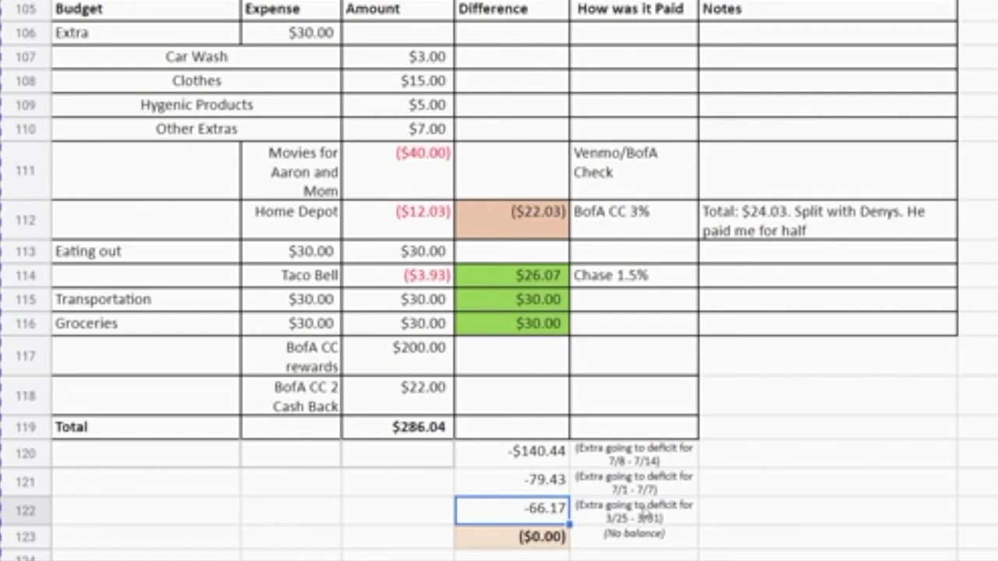
click(641, 516)
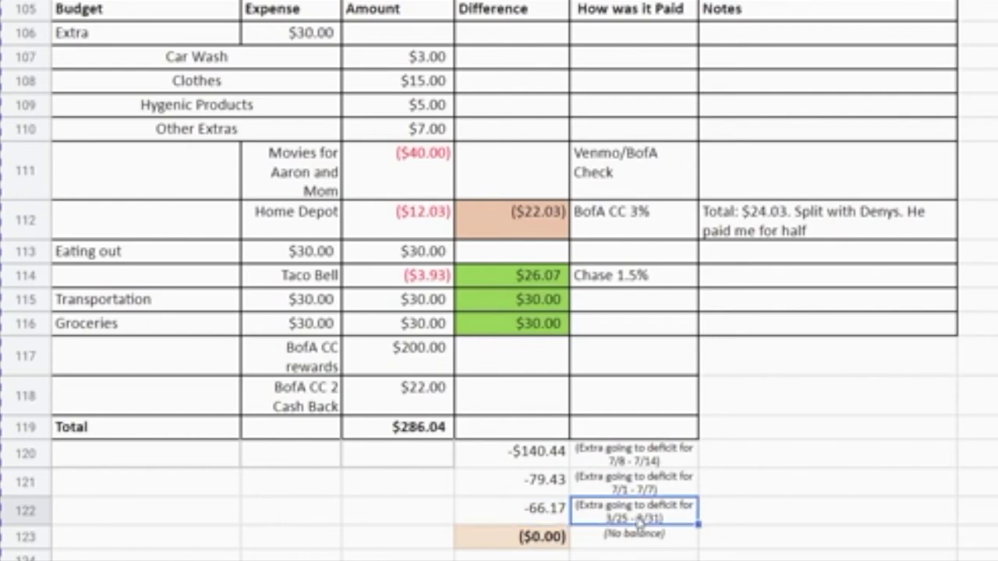
click(521, 519)
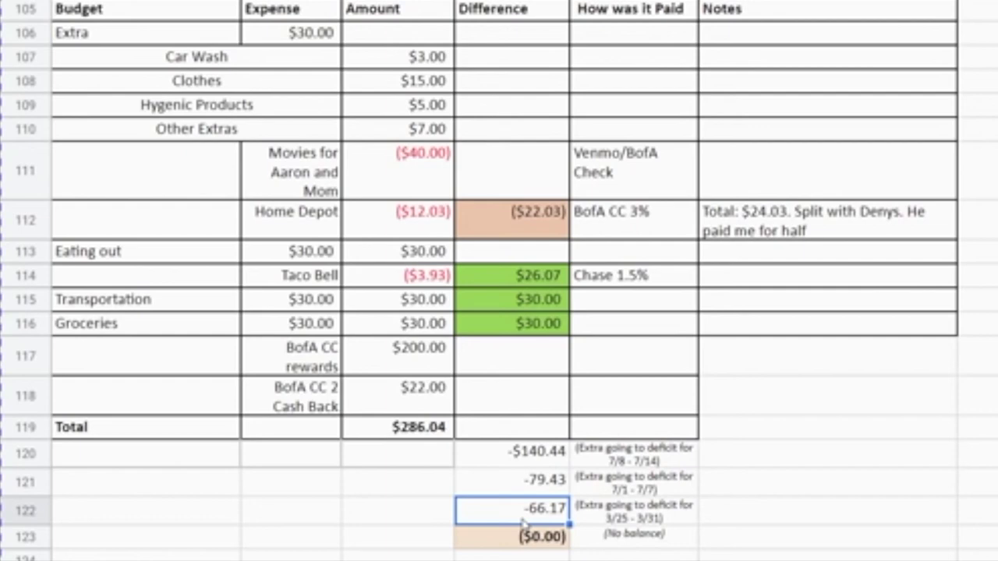
click(512, 556)
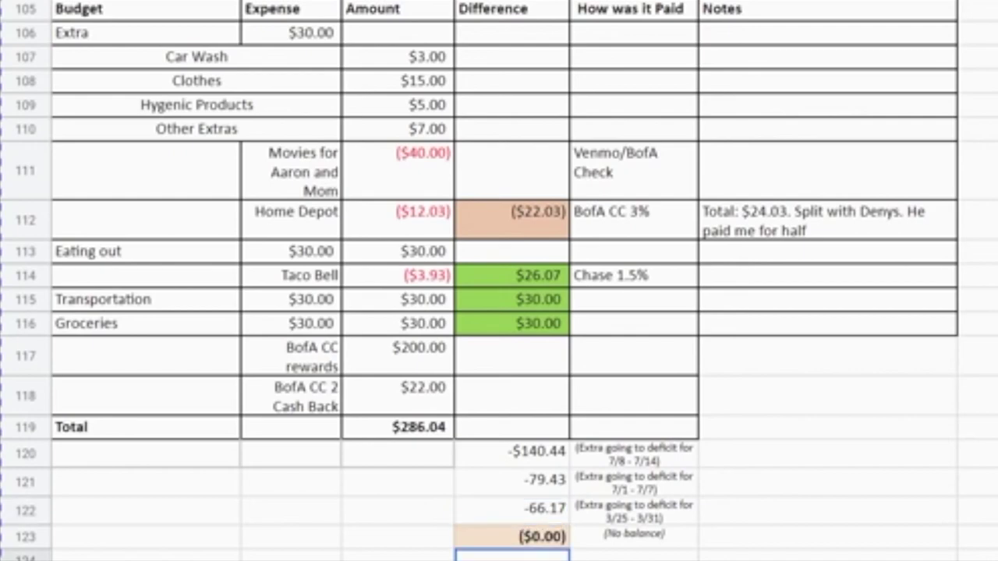
Check the Total of the 7/29 - 8/4 budget and open the Aug WBal sheet.
scroll(499, 296, down, 1)
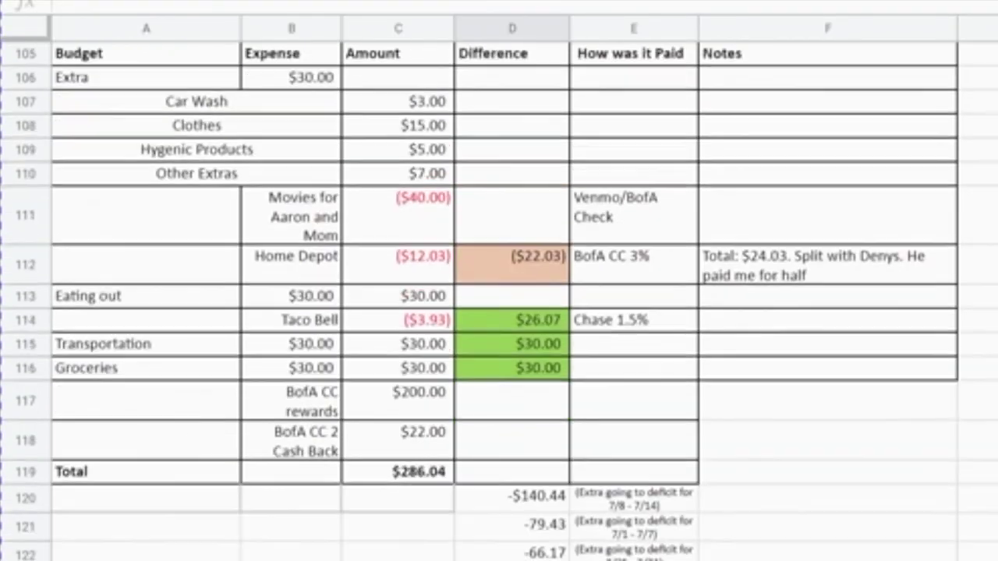
scroll(499, 296, down, 7)
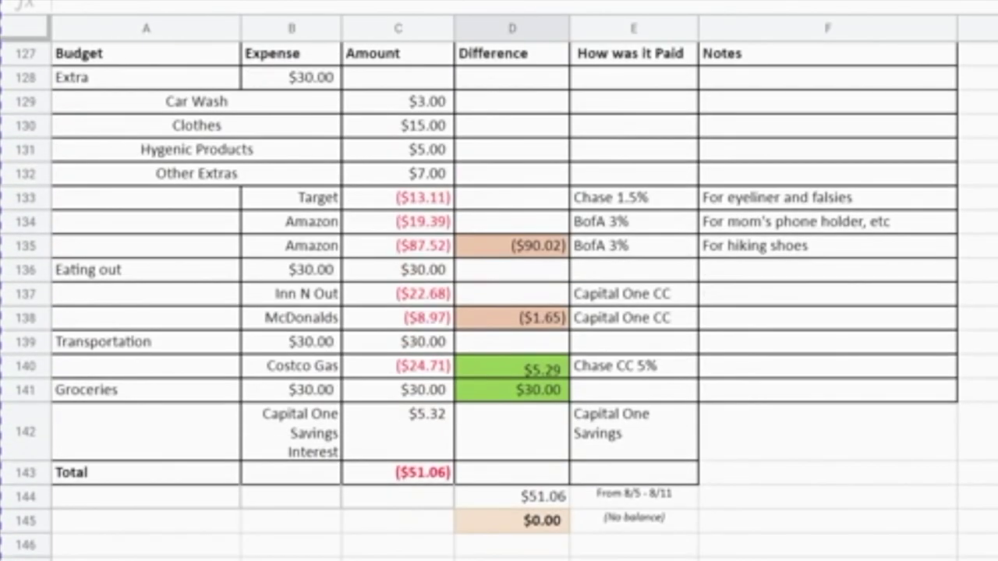
click(430, 472)
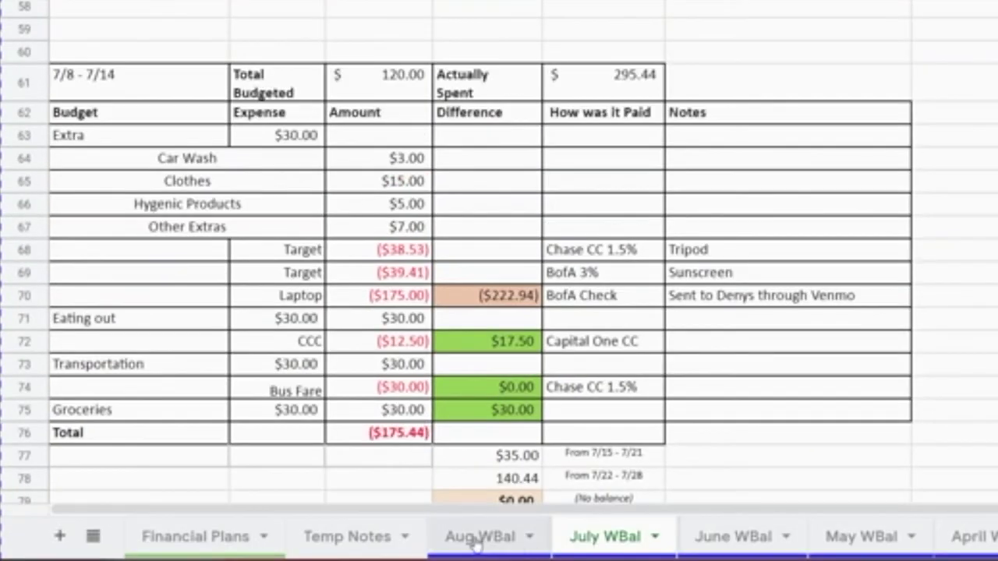
click(477, 538)
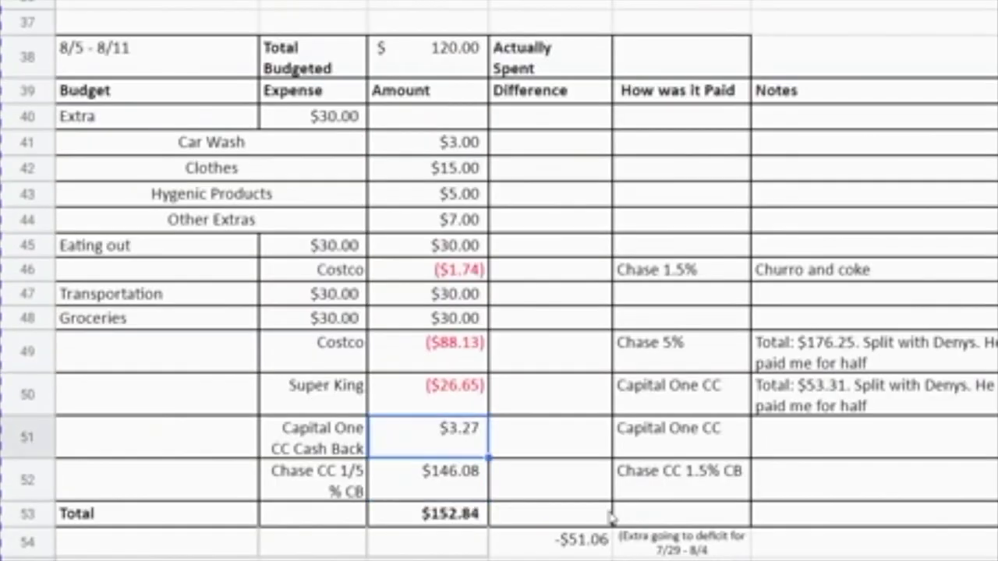
Look through the 8/5 - 8/11 budget rows from the Extra category to the Chase CC cash back entry.
key(Up)
key(Up)
key(Up)
key(Up)
key(Up)
key(Up)
key(Up)
key(Up)
key(Up)
key(Up)
key(Up)
key(Down)
key(Down)
key(Down)
key(Down)
key(Down)
key(Down)
key(Down)
key(Down)
key(Down)
key(Down)
key(Down)
key(Down)
key(Left)
key(Left)
Highlight the Chase CC cash back row for 8/5 - 8/11, and examine the Chase and Capital One cash back amounts.
click(28, 479)
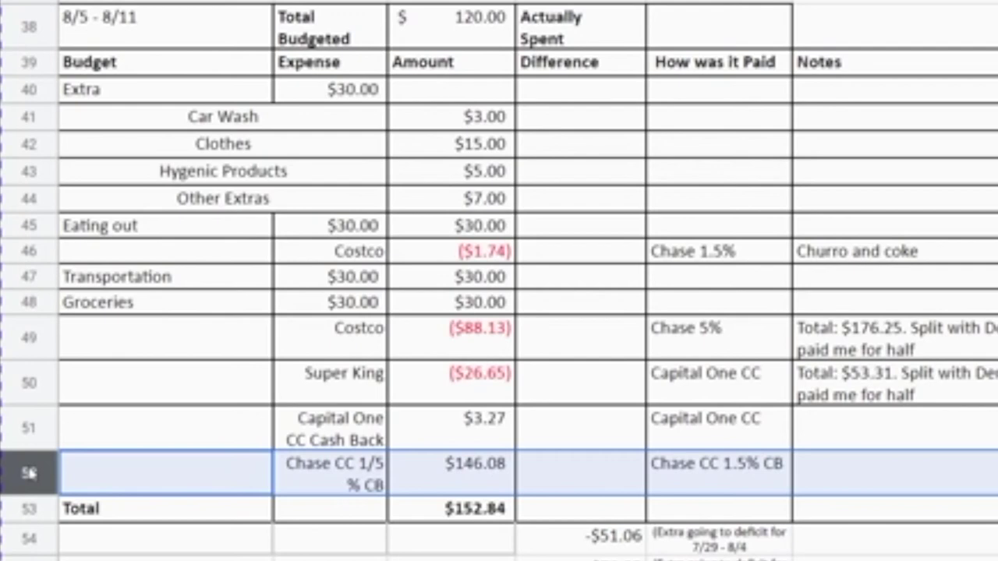
click(751, 480)
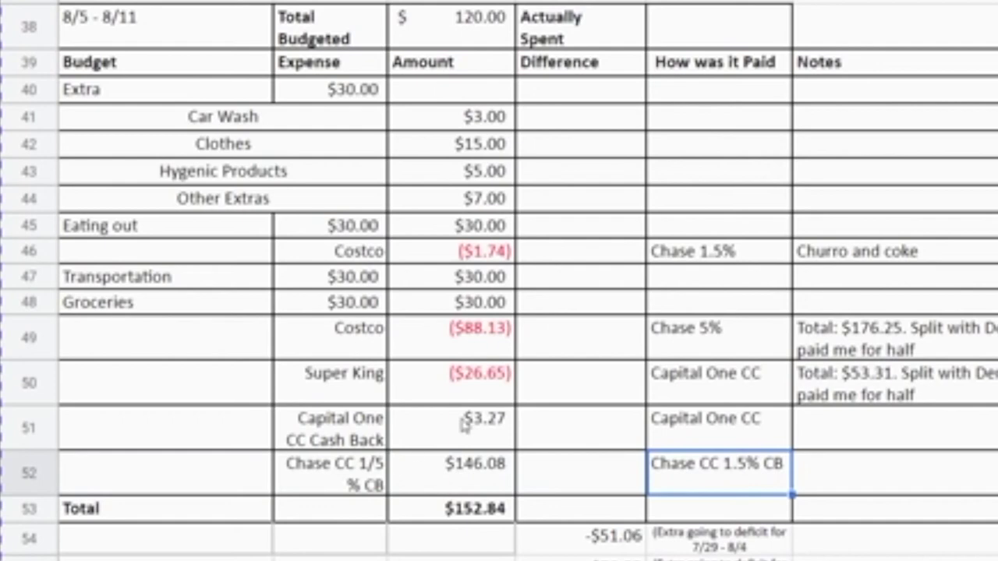
click(484, 476)
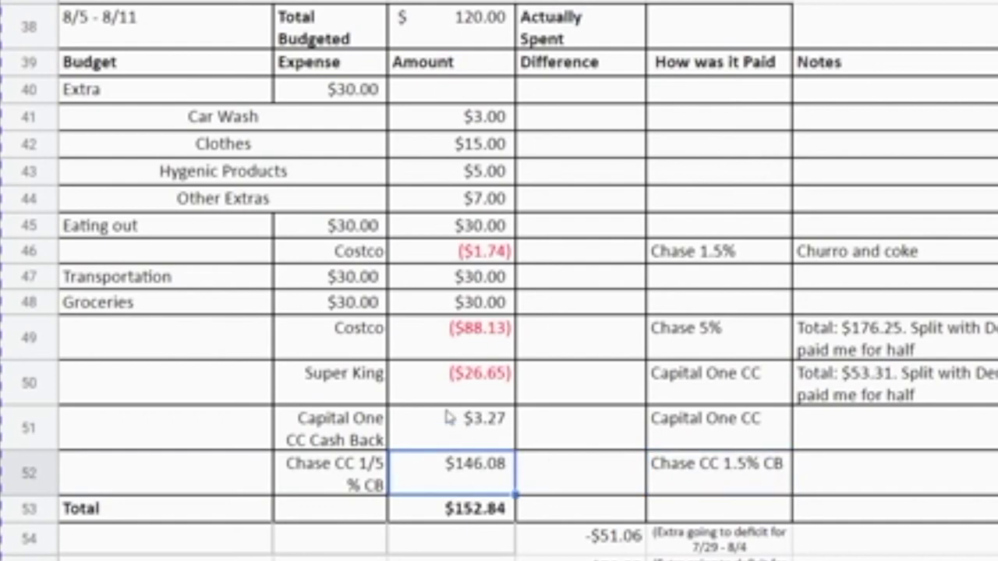
click(449, 427)
click(452, 483)
Check the 8/5 - 8/11 Total and the extra amount and note assigning it to the 7/29 - 8/4 deficit.
click(466, 519)
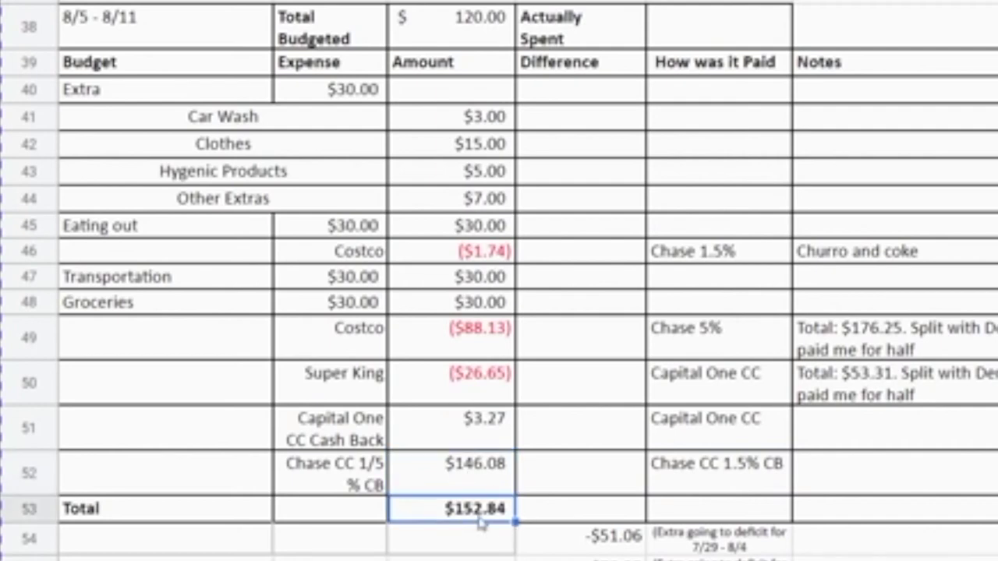
click(591, 550)
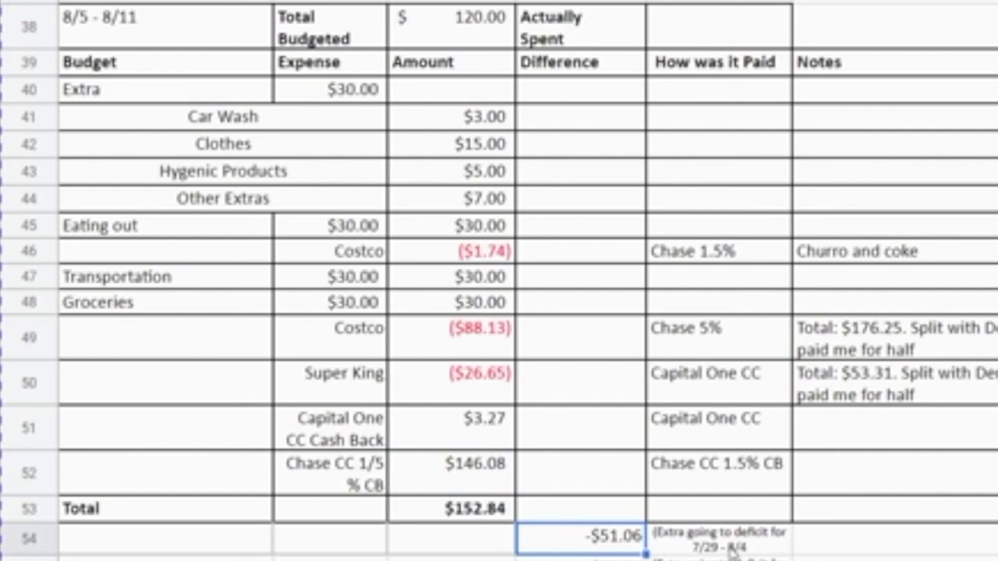
click(728, 548)
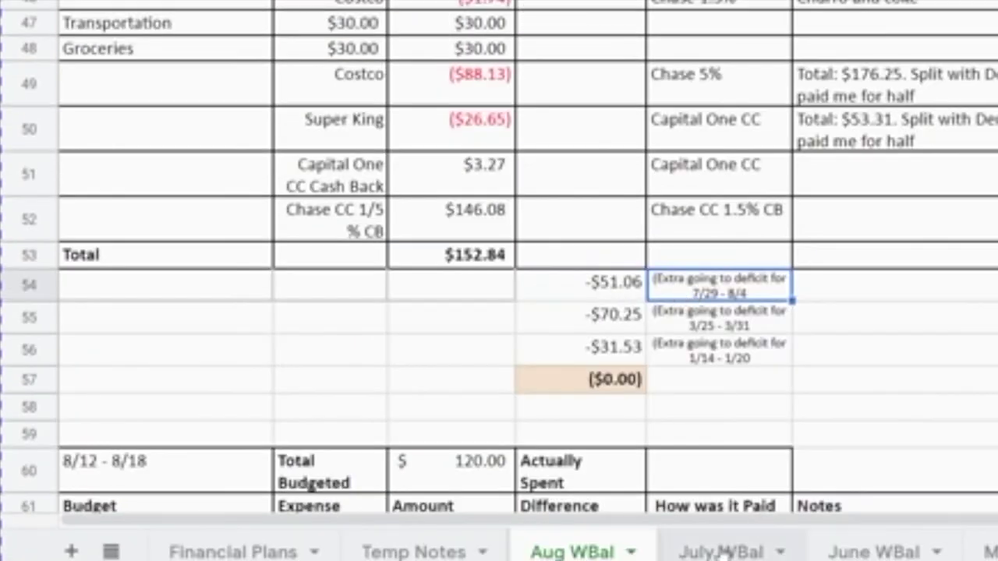
Return to the July WBal sheet and check the 7/29 - 8/4 budget's deficit coverage from 8/5 - 8/11 and its final balance formula.
click(723, 551)
scroll(499, 281, down, 5)
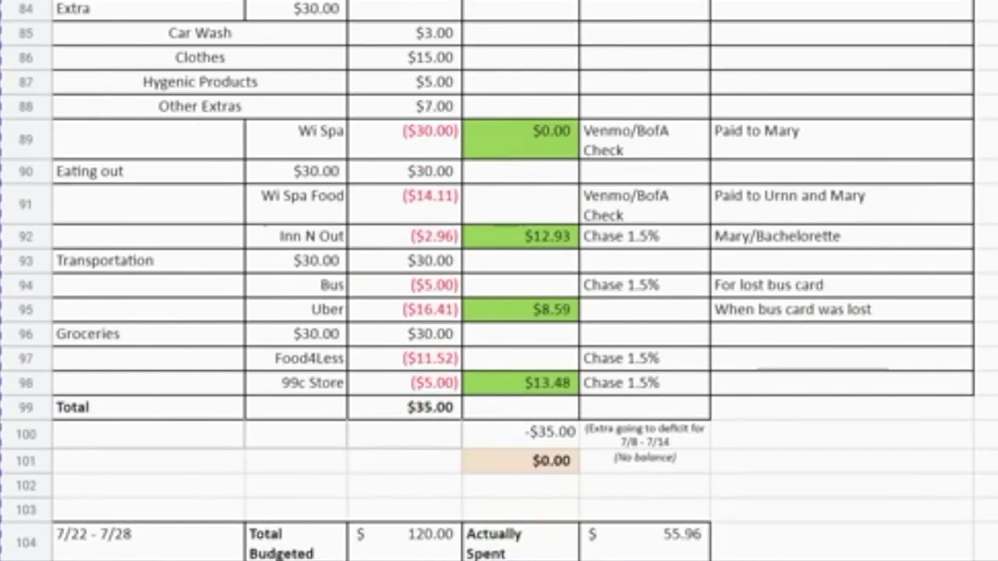
scroll(499, 281, down, 14)
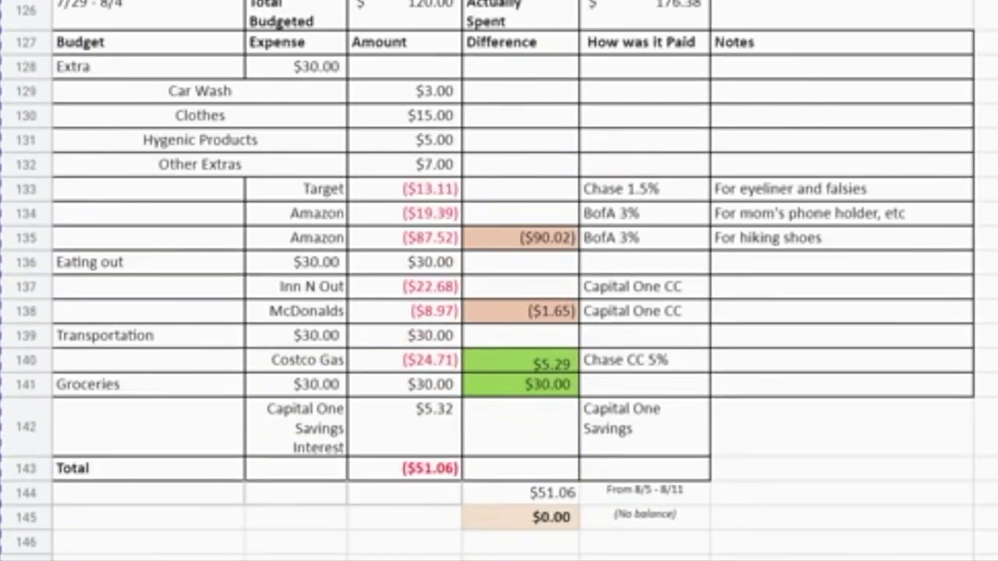
scroll(499, 280, down, 2)
click(515, 492)
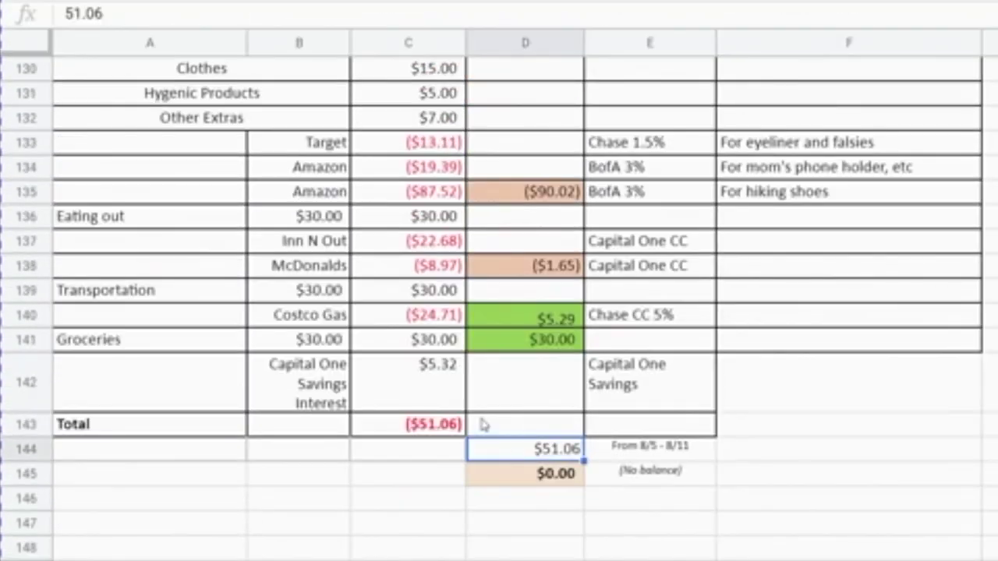
click(645, 458)
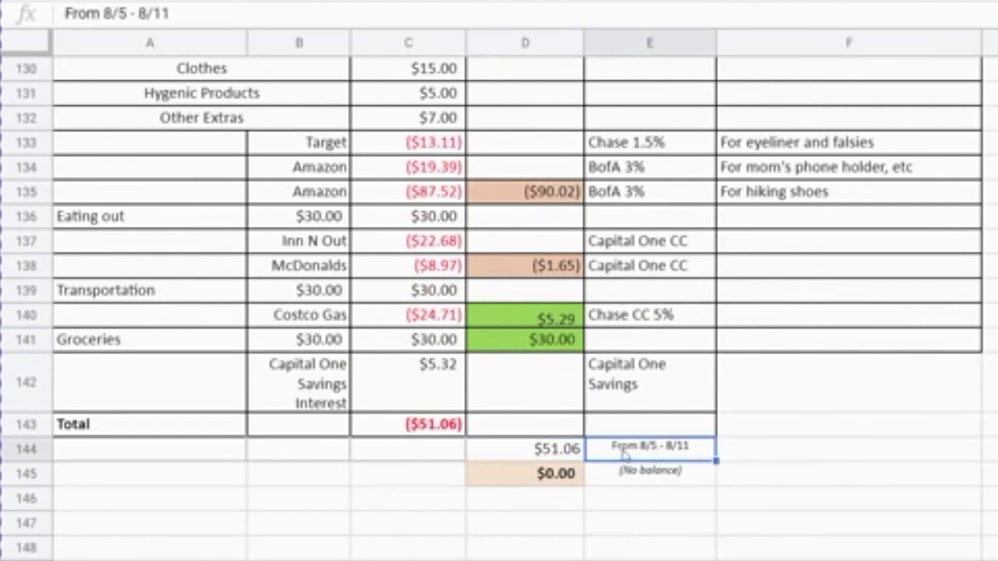
click(527, 482)
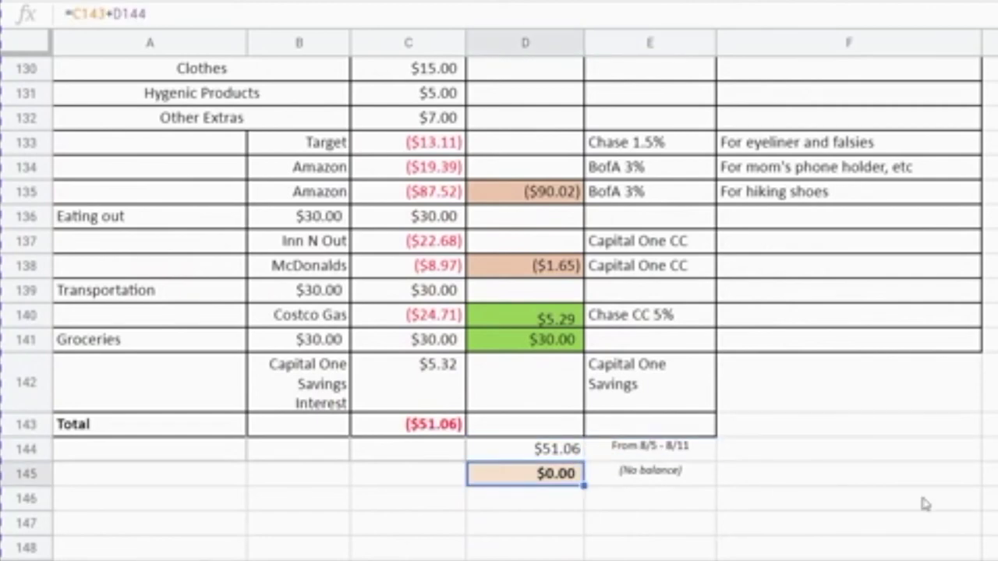
Look back over the July weekly budgets from 7/29 - 8/4 up to 7/8 - 7/14 and the end of the preceding week.
key(Up)
key(Up)
key(Up)
key(Up)
key(Up)
key(Up)
key(Up)
key(Up)
key(Up)
key(Up)
key(Up)
key(Up)
key(Up)
key(Up)
key(Up)
key(Up)
key(Up)
key(Up)
key(Up)
key(Up)
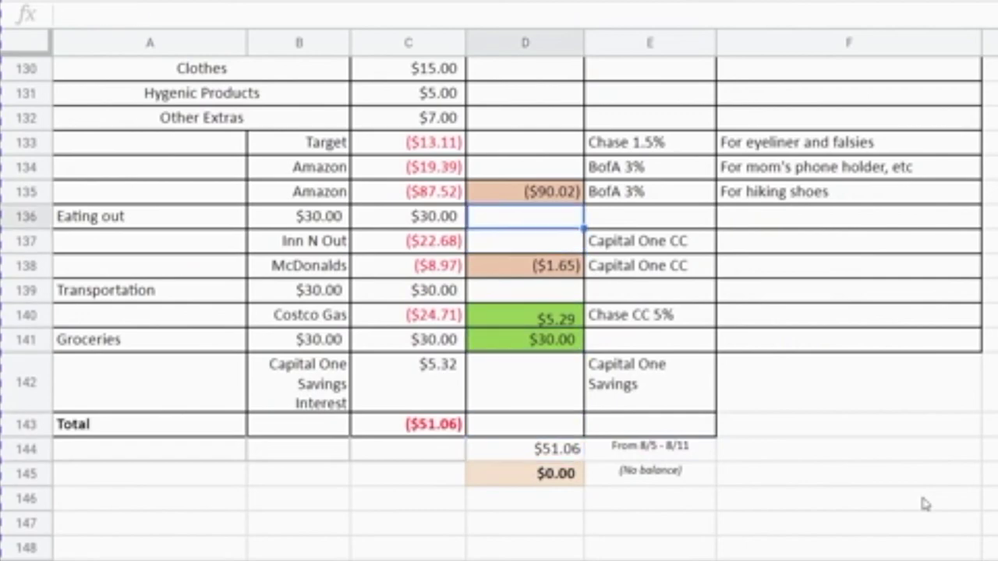
key(Up)
key(Up)
key(Up)
key(Up)
key(Up)
key(Up)
key(Up)
key(Up)
key(Up)
key(Up)
key(Up)
key(Up)
key(Up)
key(Up)
key(Up)
key(Up)
key(Up)
key(Up)
key(Up)
key(Up)
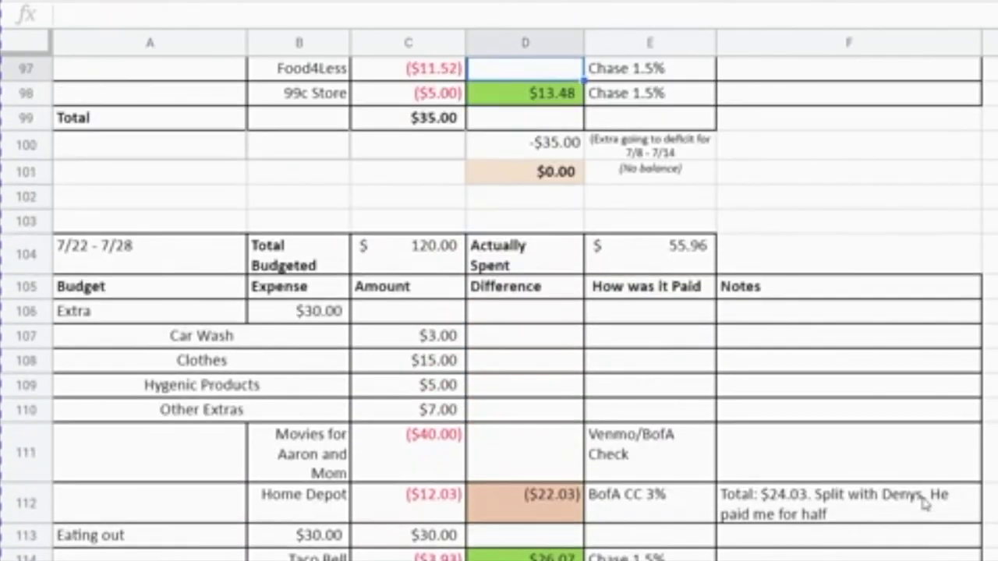
key(Up)
key(Up)
key(Up)
key(Up)
key(Up)
key(Up)
key(Up)
key(Up)
key(Up)
key(Up)
key(Up)
key(Up)
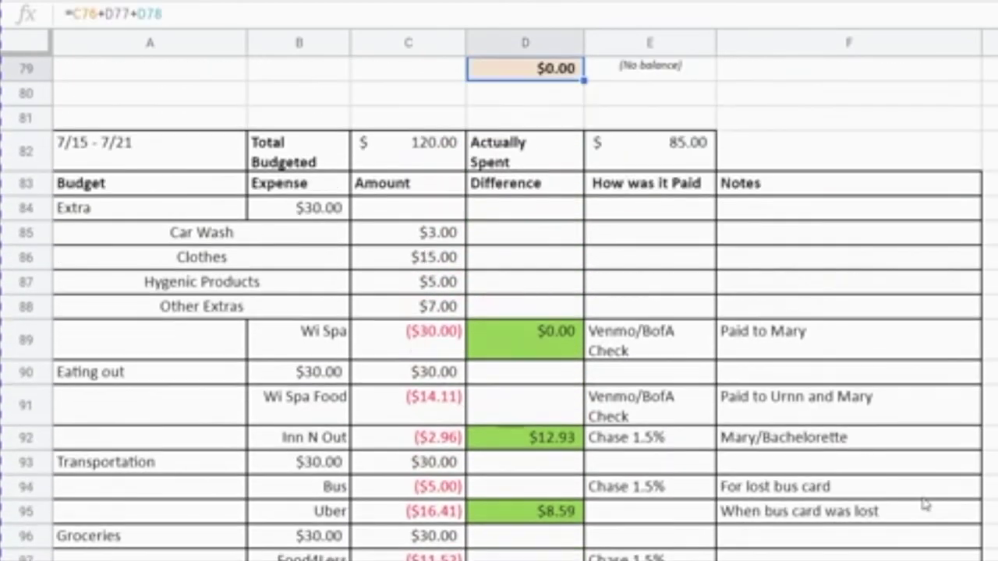
key(Up)
key(Up)
key(Up)
key(Up)
key(Up)
key(Up)
key(Up)
key(Up)
key(Up)
key(Up)
key(Up)
key(Up)
key(Up)
key(Up)
key(Up)
key(Up)
key(Up)
key(Up)
key(Up)
key(Up)
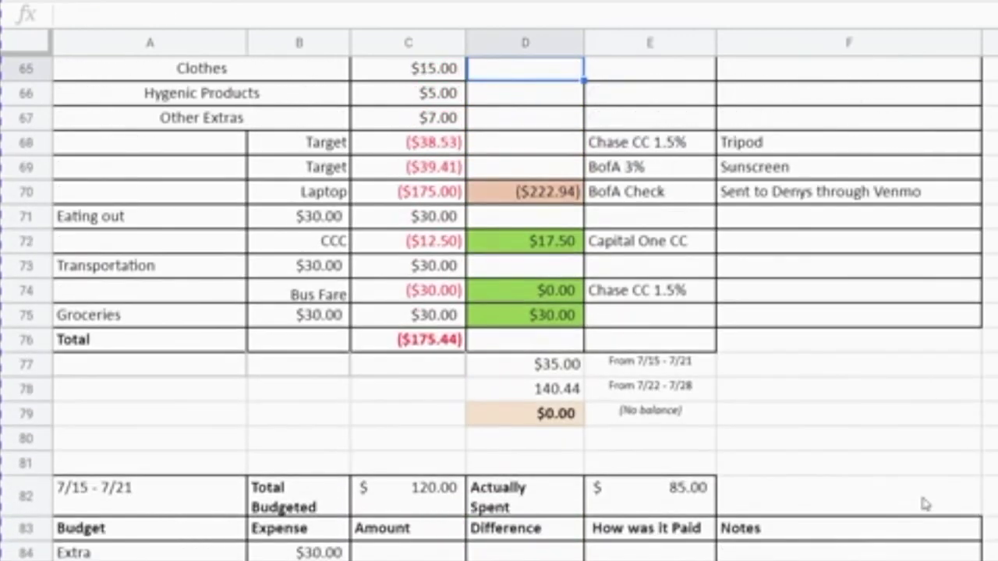
key(Up)
key(Up)
key(Up)
key(Up)
key(Up)
key(Up)
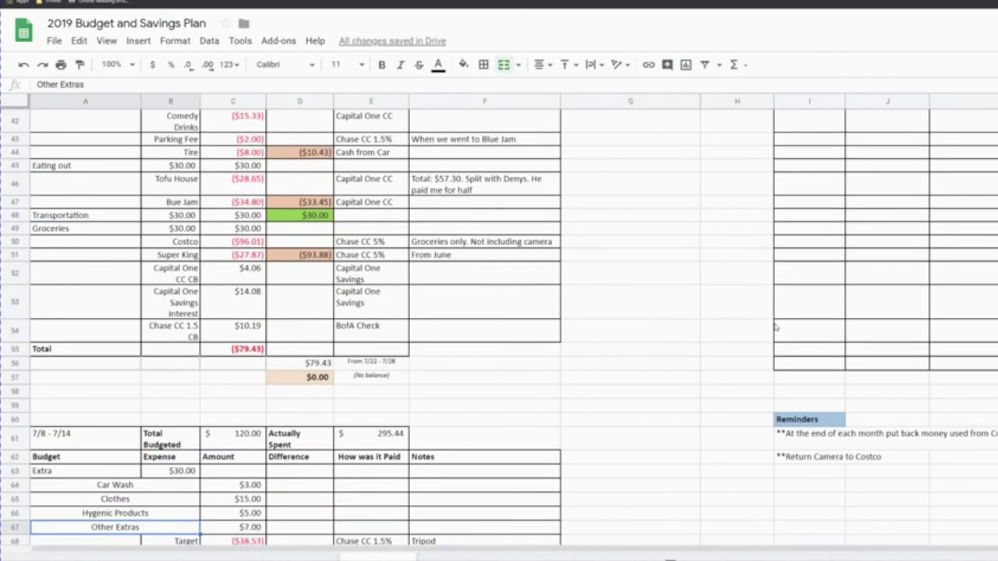
Examine the Reminders beside the July weekly budgets about repaying the Costco gift card money and returning the camera to Costco.
key(Down)
key(Down)
key(Down)
key(Down)
key(Down)
key(Down)
key(Down)
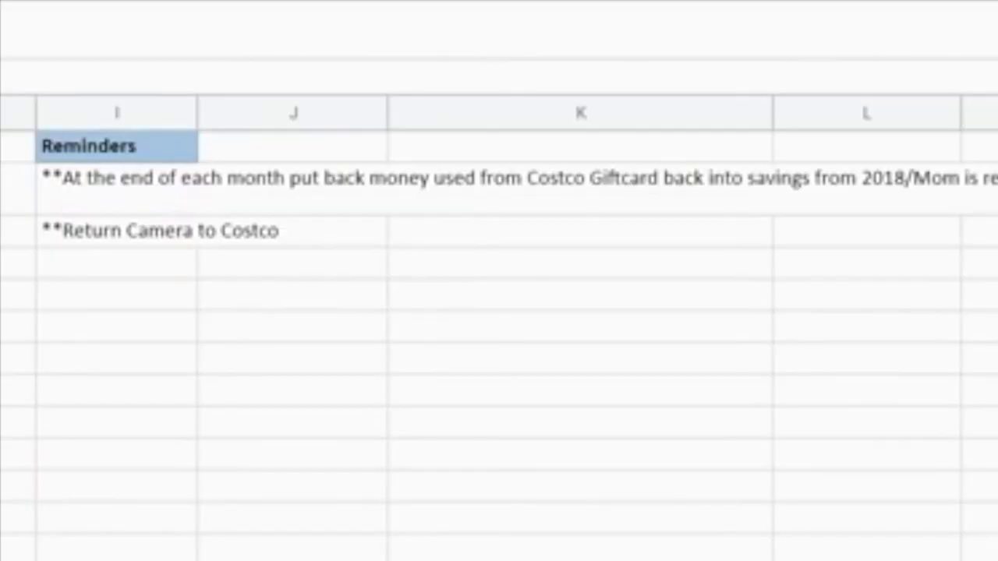
click(124, 147)
click(148, 193)
click(144, 242)
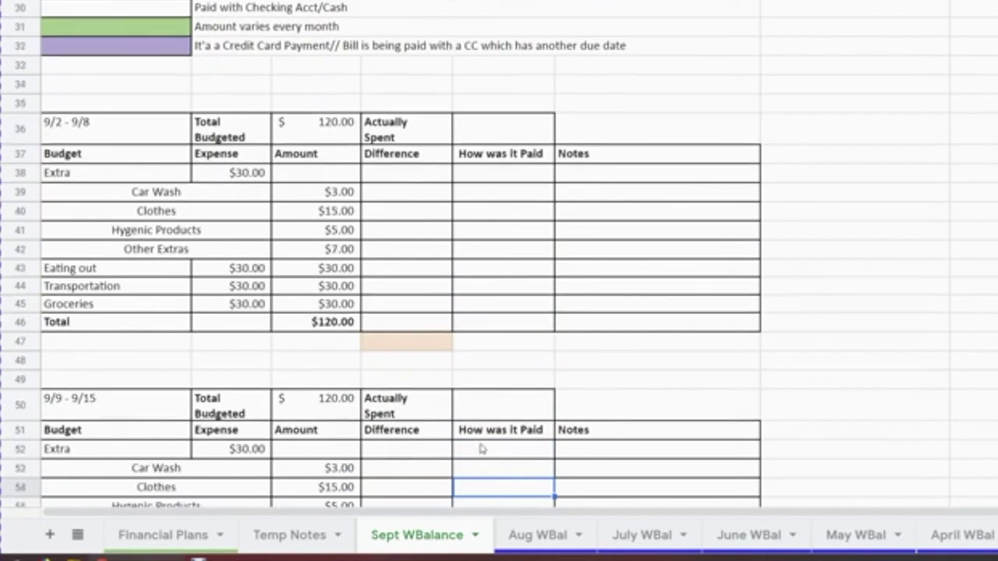
Look over the 9/2 - 9/8 and 9/9 - 9/15 budgets on the Sept WBalance sheet and the 8/26 - 9/1 budget on Aug WBal.
key(Down)
key(Down)
key(Down)
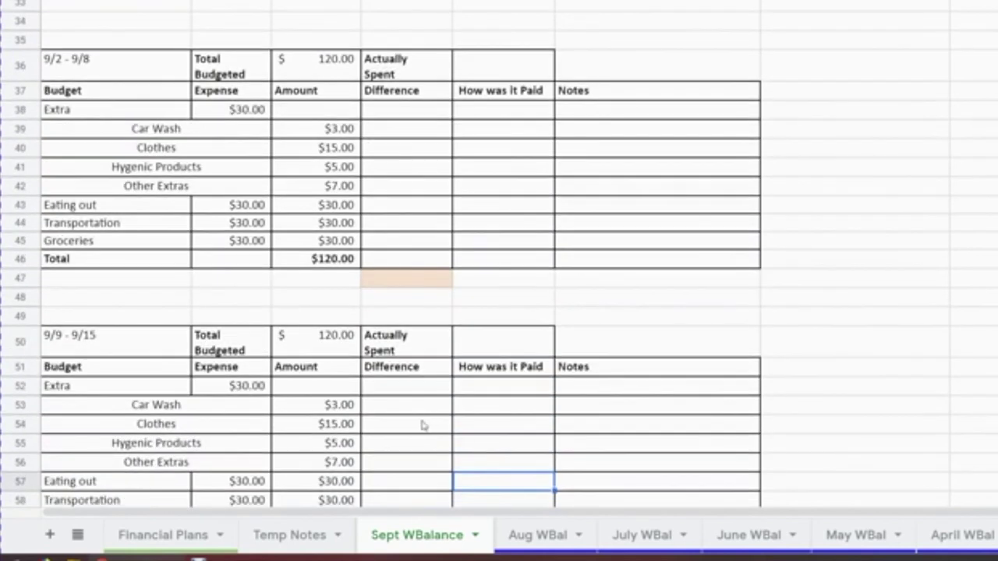
click(546, 546)
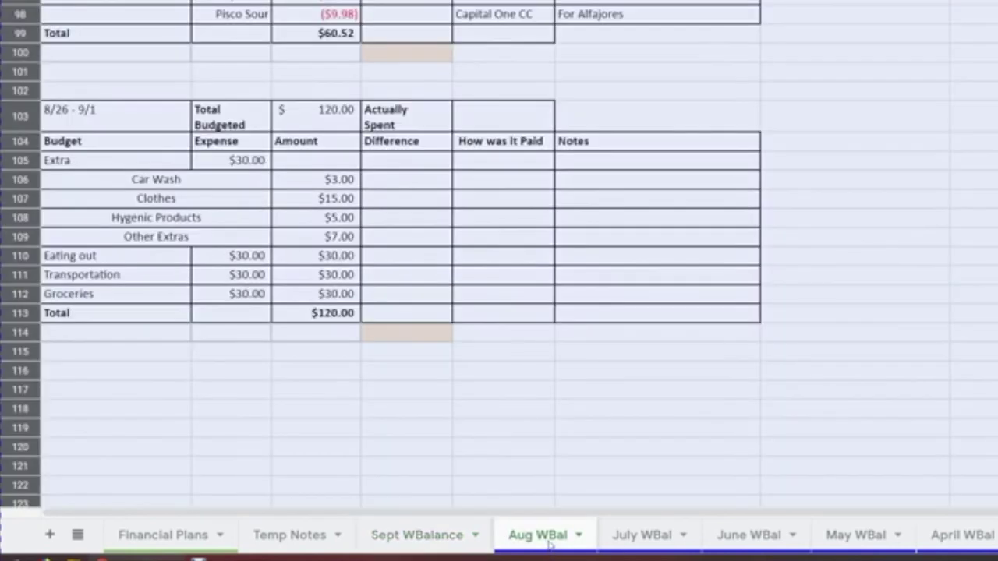
click(671, 452)
View the monthly bill lists on the earlier sheets, going back from June through May, April, March and February to January 2019.
click(661, 536)
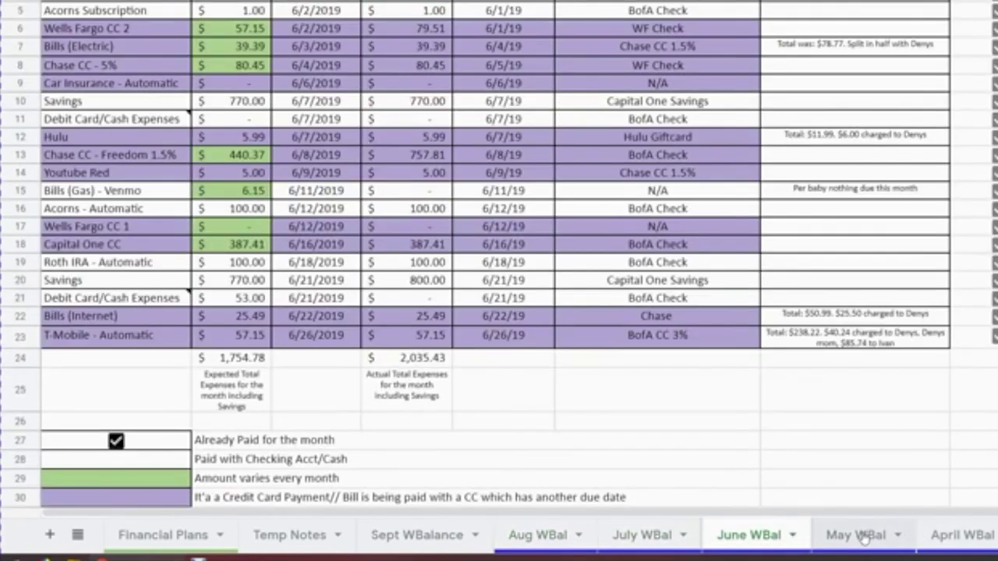
click(863, 538)
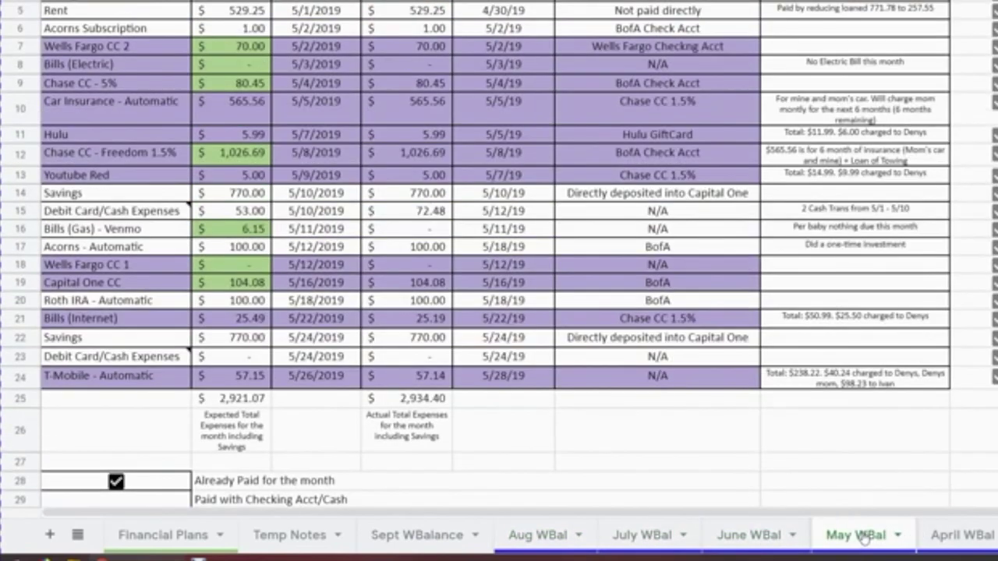
click(981, 540)
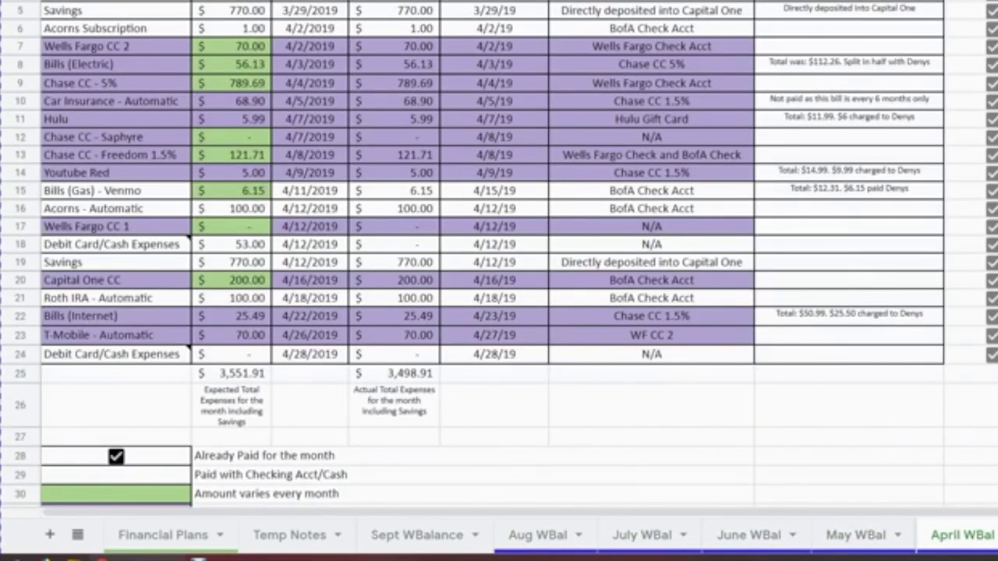
key(ctrl+Page_Down)
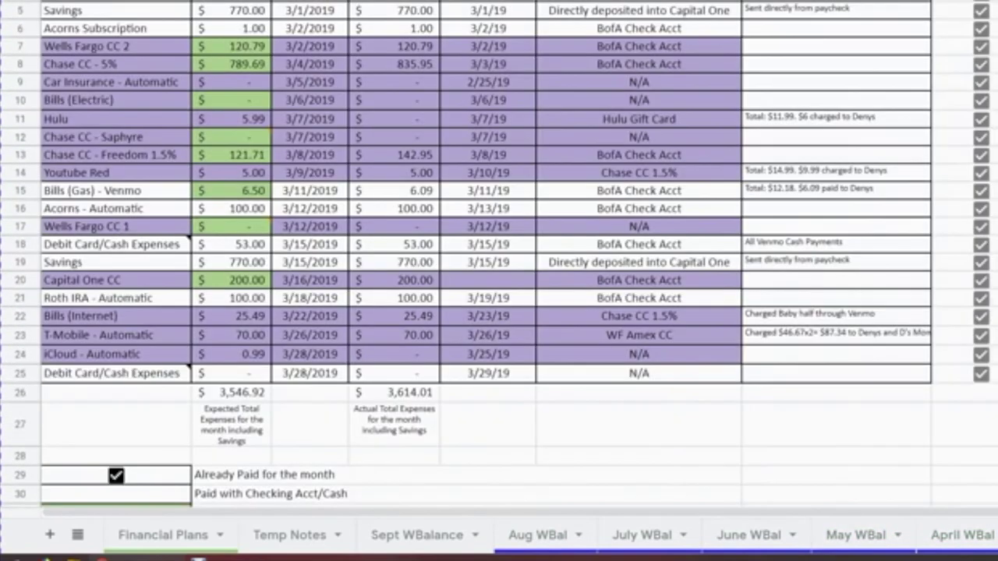
key(ctrl+Page_Down)
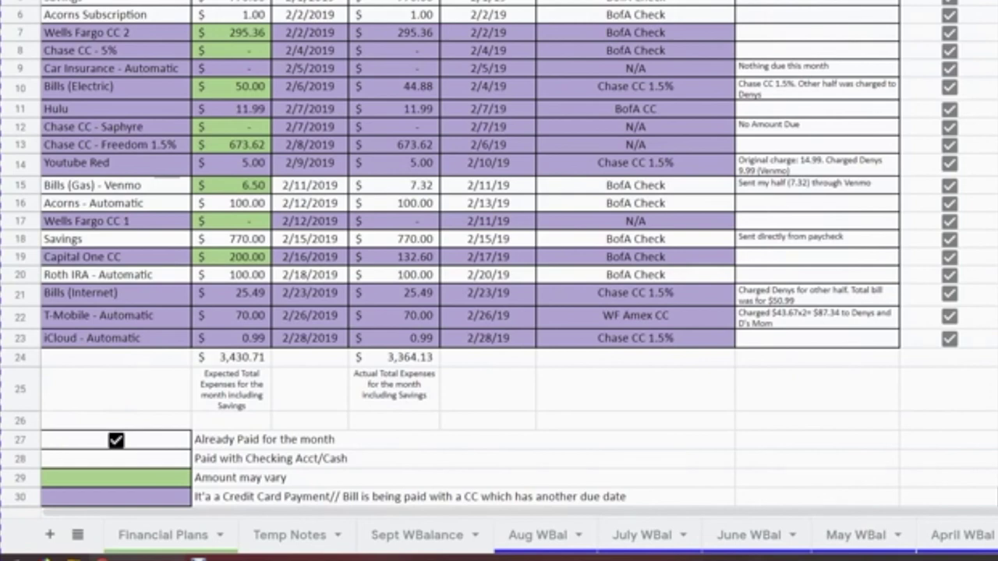
key(ctrl+Page_Down)
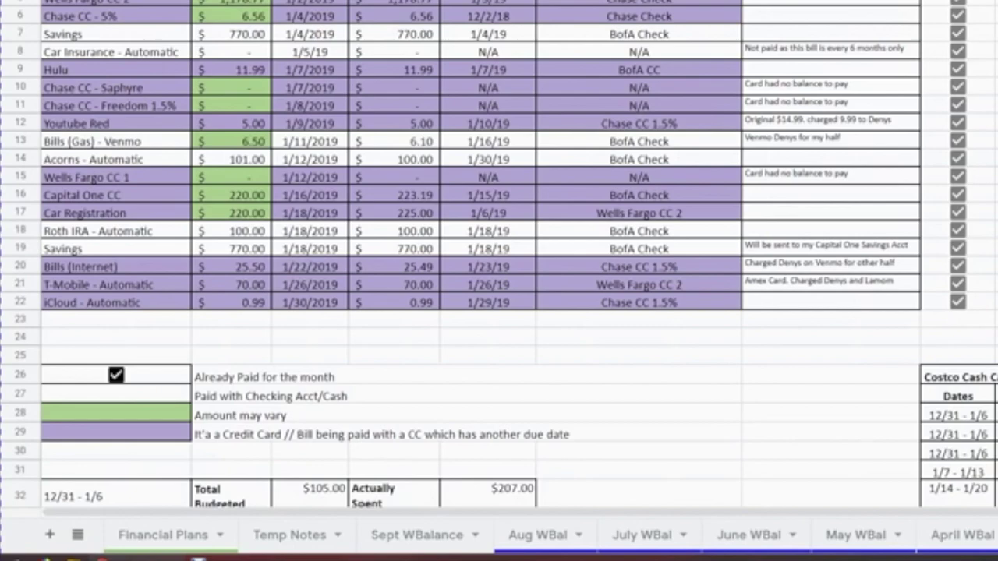
Return to the Aug WBal sheet and check the 8/26 - 9/1 budget and the Total row of the preceding week.
key(ctrl+Page_Up)
key(ctrl+Page_Up)
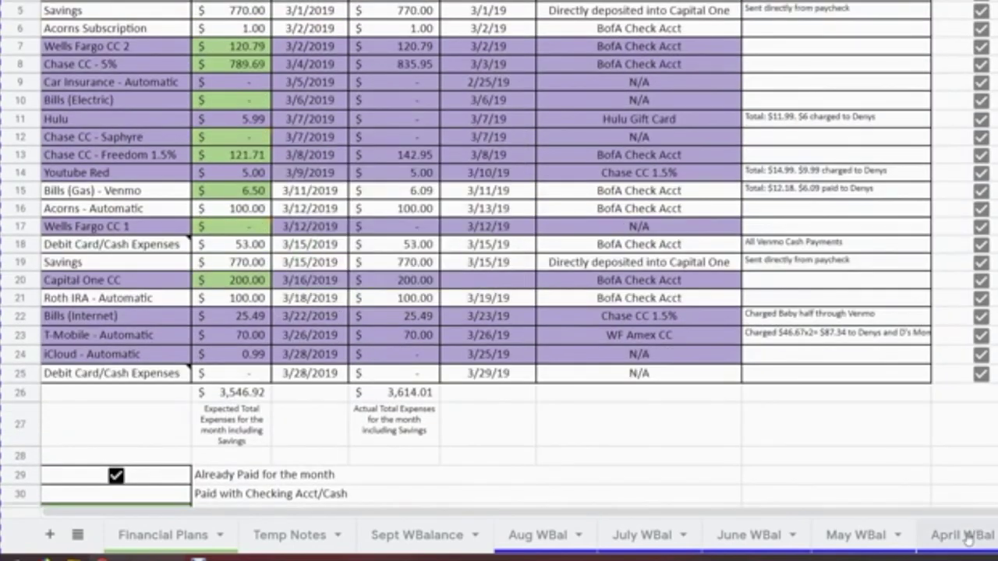
click(965, 535)
click(521, 541)
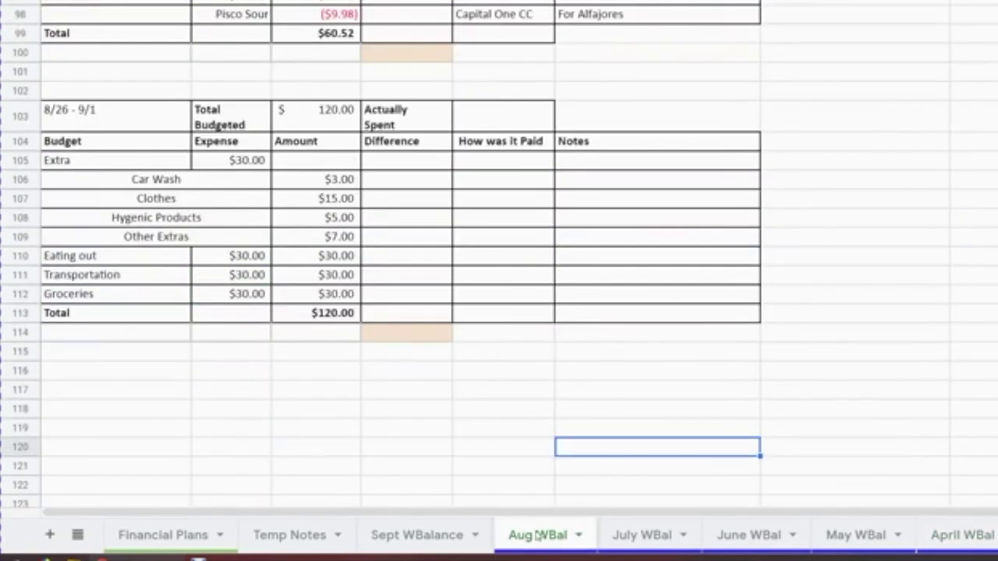
click(575, 390)
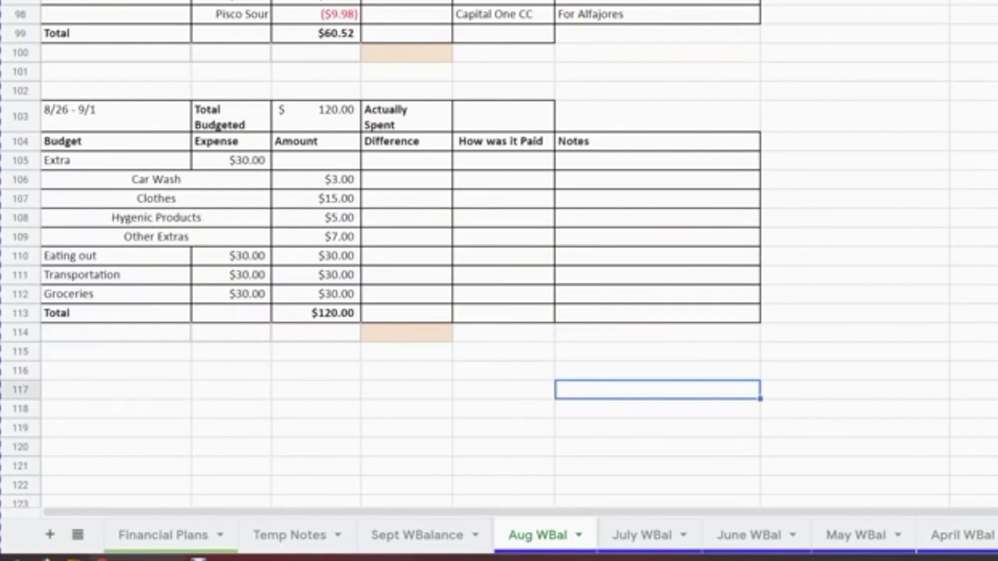
key(ctrl+space)
click(626, 36)
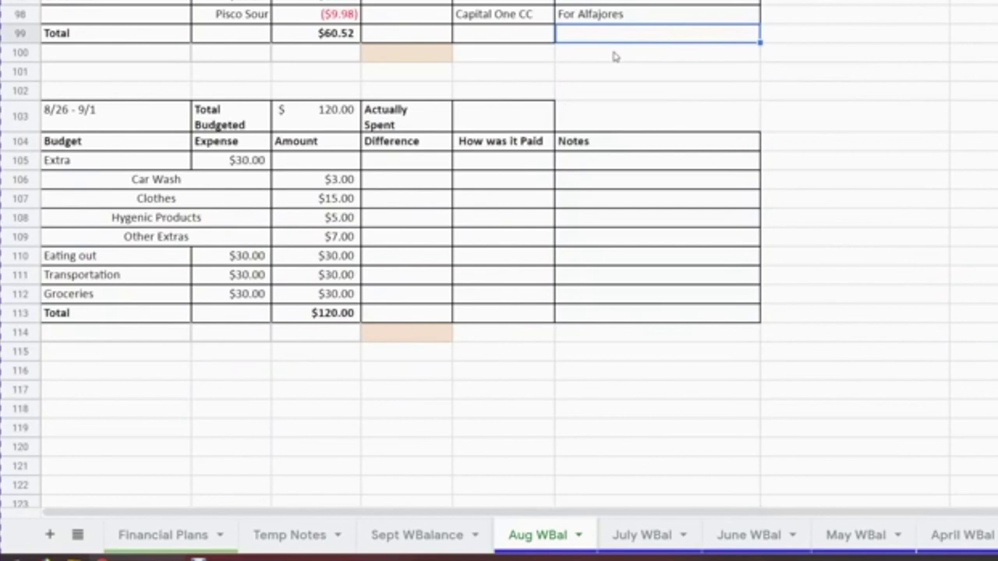
Go back up to the 8/5 - 8/11 budget and examine how its extra money is assigned to earlier deficits.
click(354, 206)
key(Left)
key(Up)
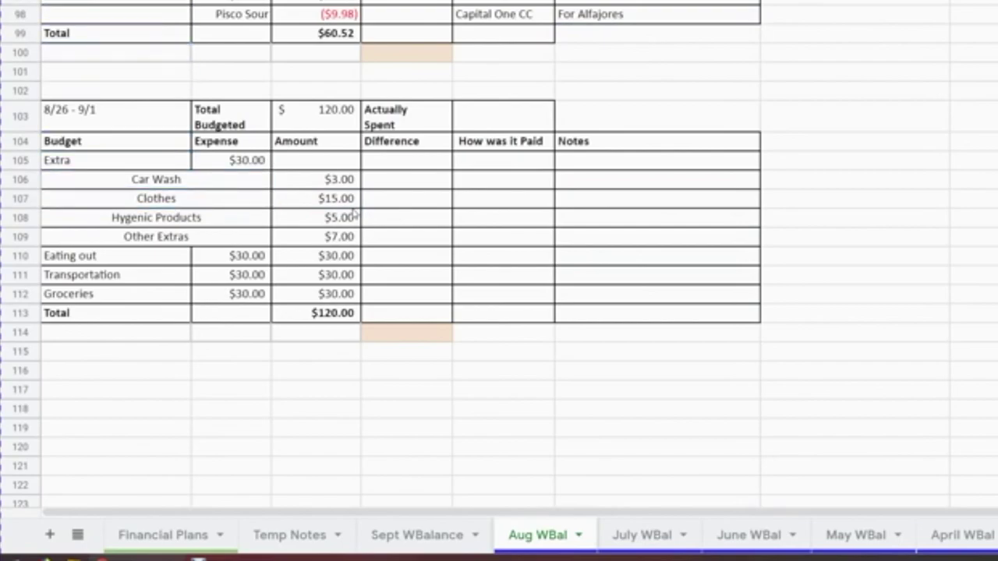
scroll(353, 215, up, 10)
scroll(354, 215, up, 15)
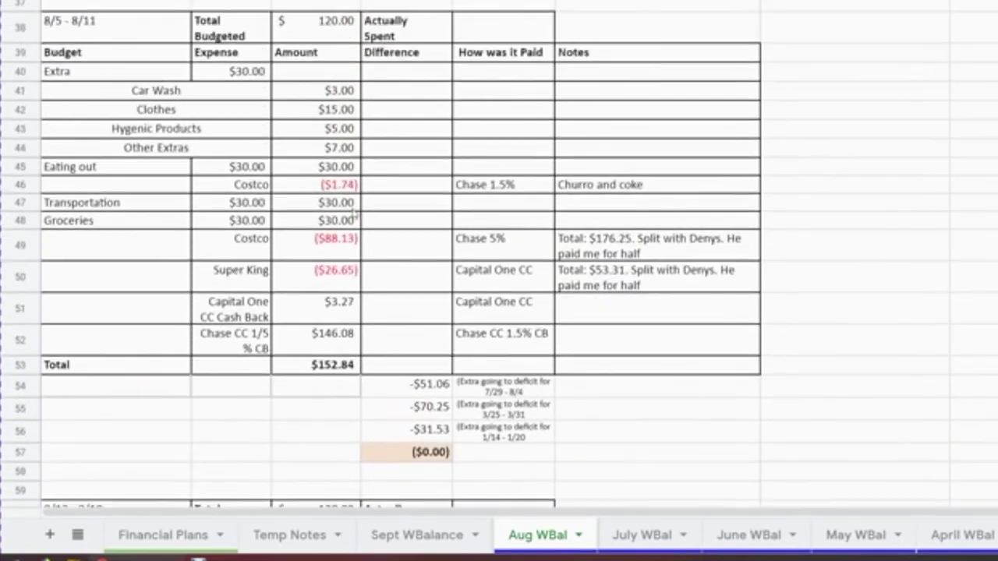